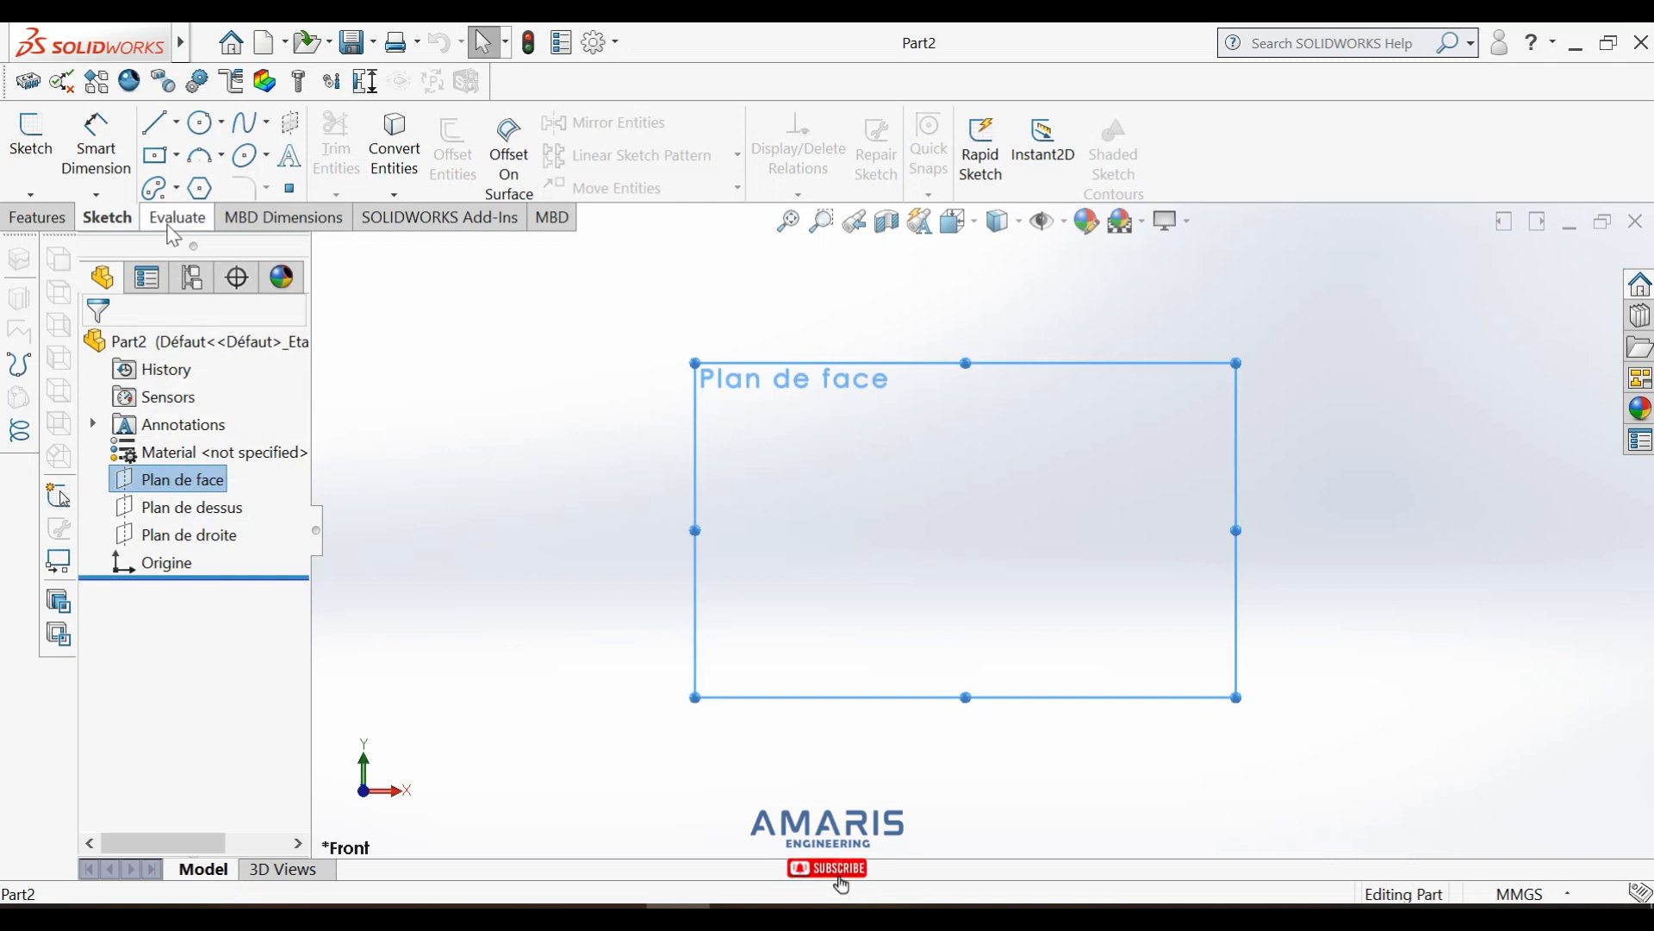
- Start a sketch on Plan de face and draw a horizontal line about 109 mm long from the origin in the positive X direction
click(162, 129)
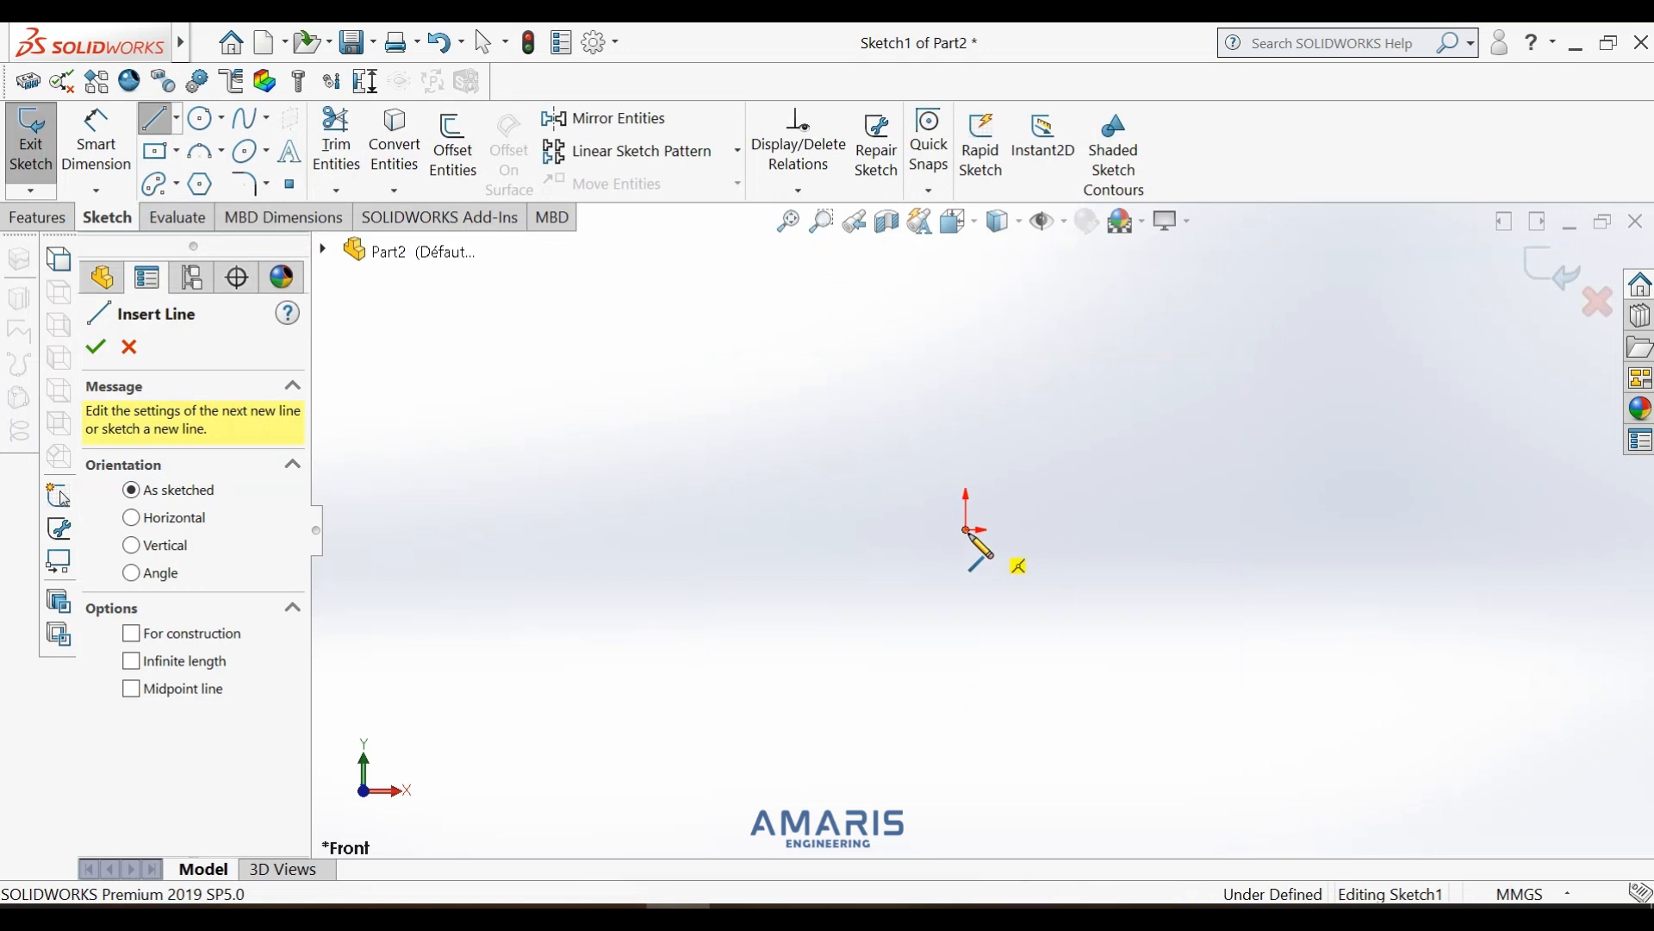
click(966, 531)
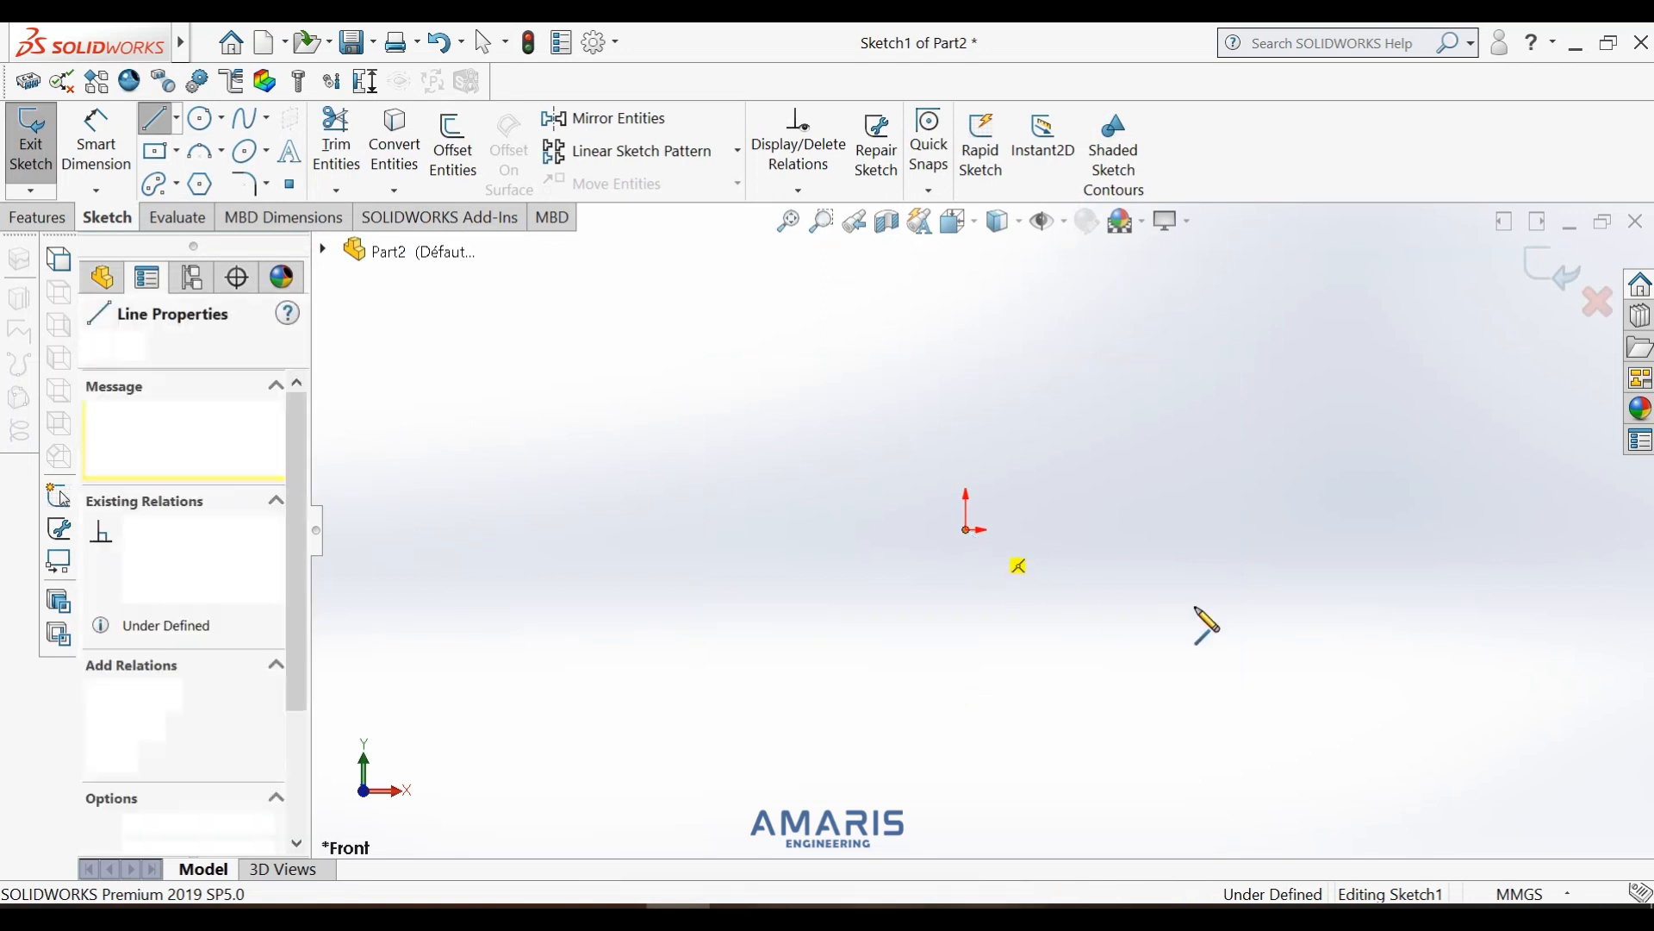
click(1302, 532)
key(Escape)
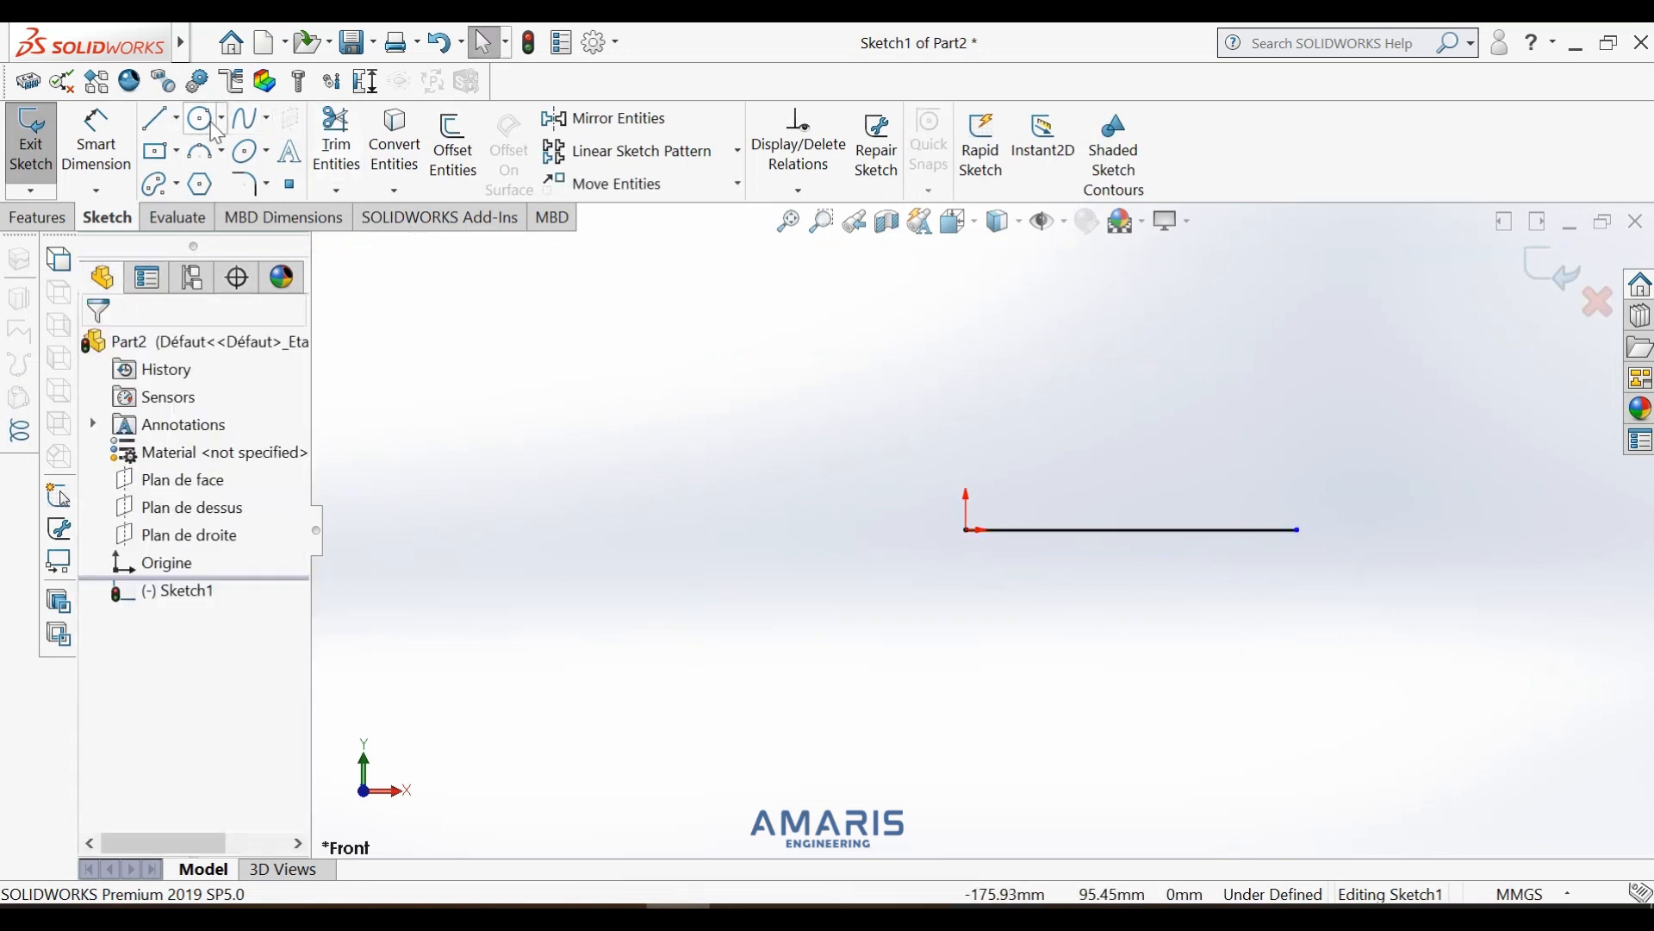
- Dimension the horizontal line's length and set it to 14 mm
click(110, 155)
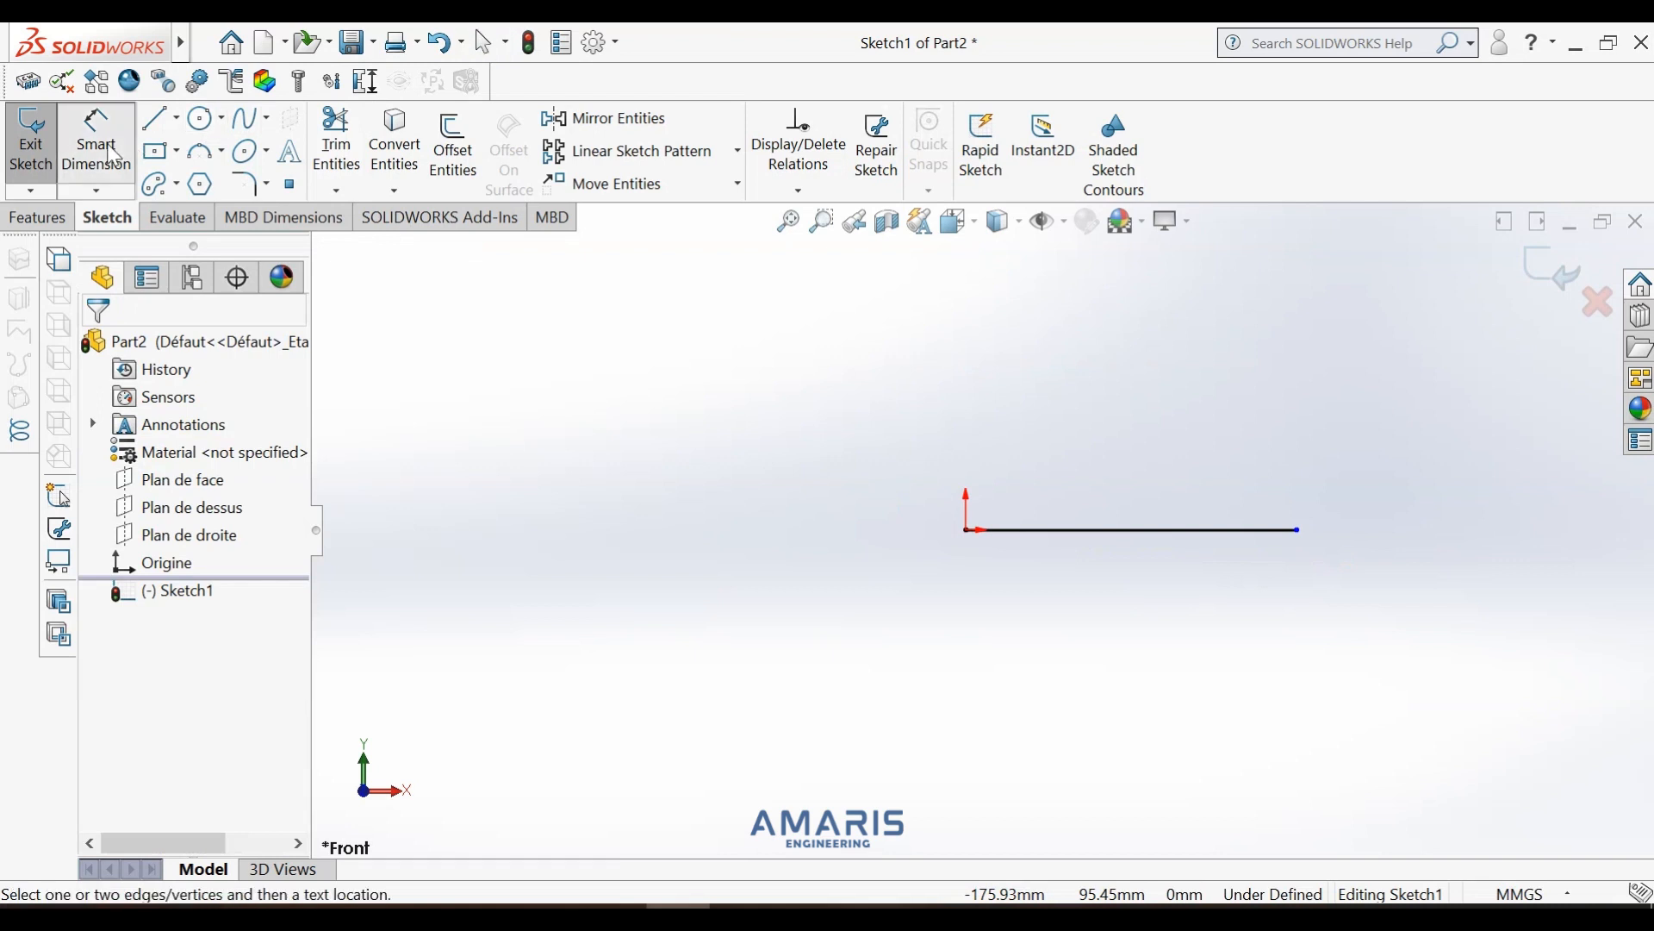
click(1136, 527)
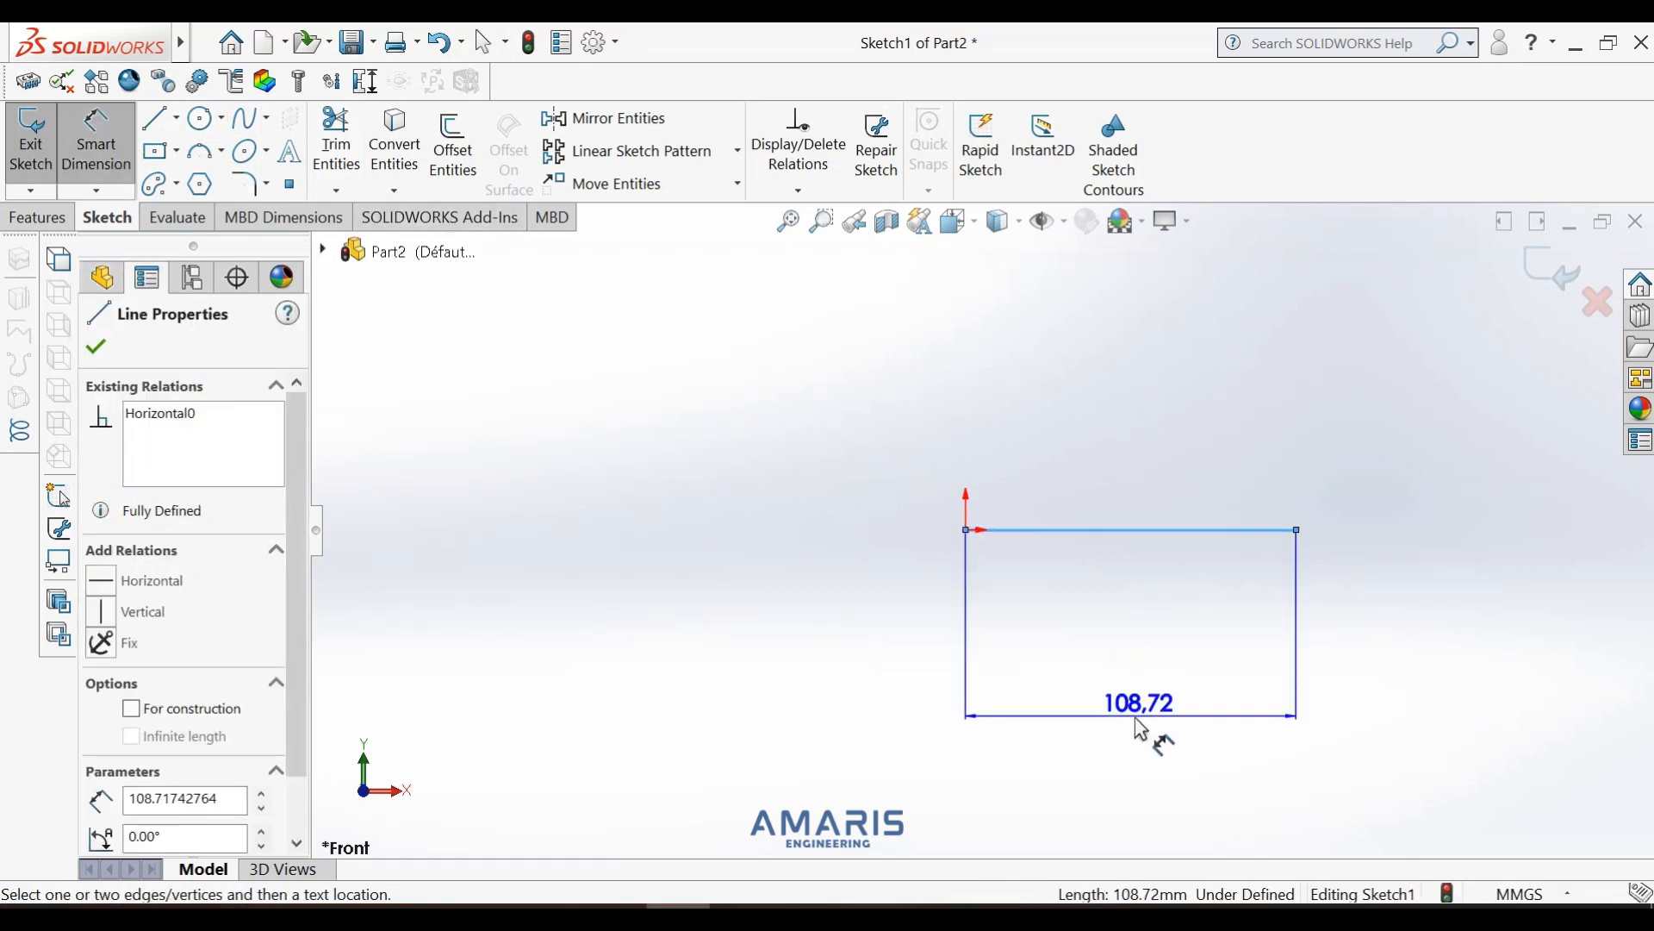
click(1137, 732)
text(14)
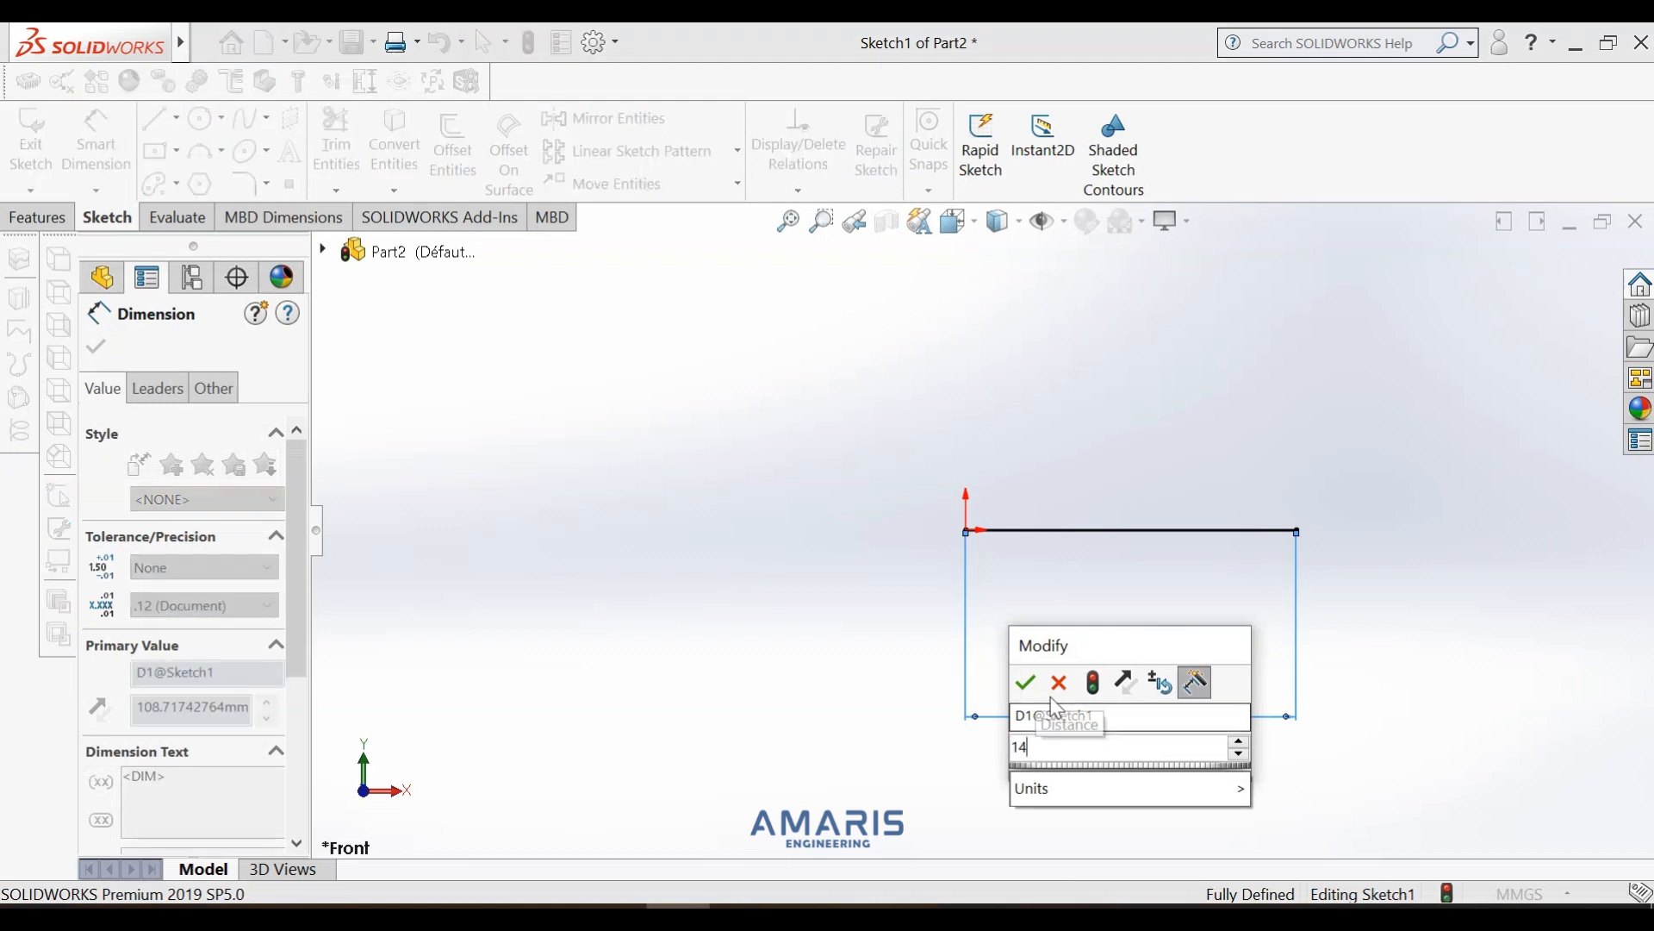
click(1023, 680)
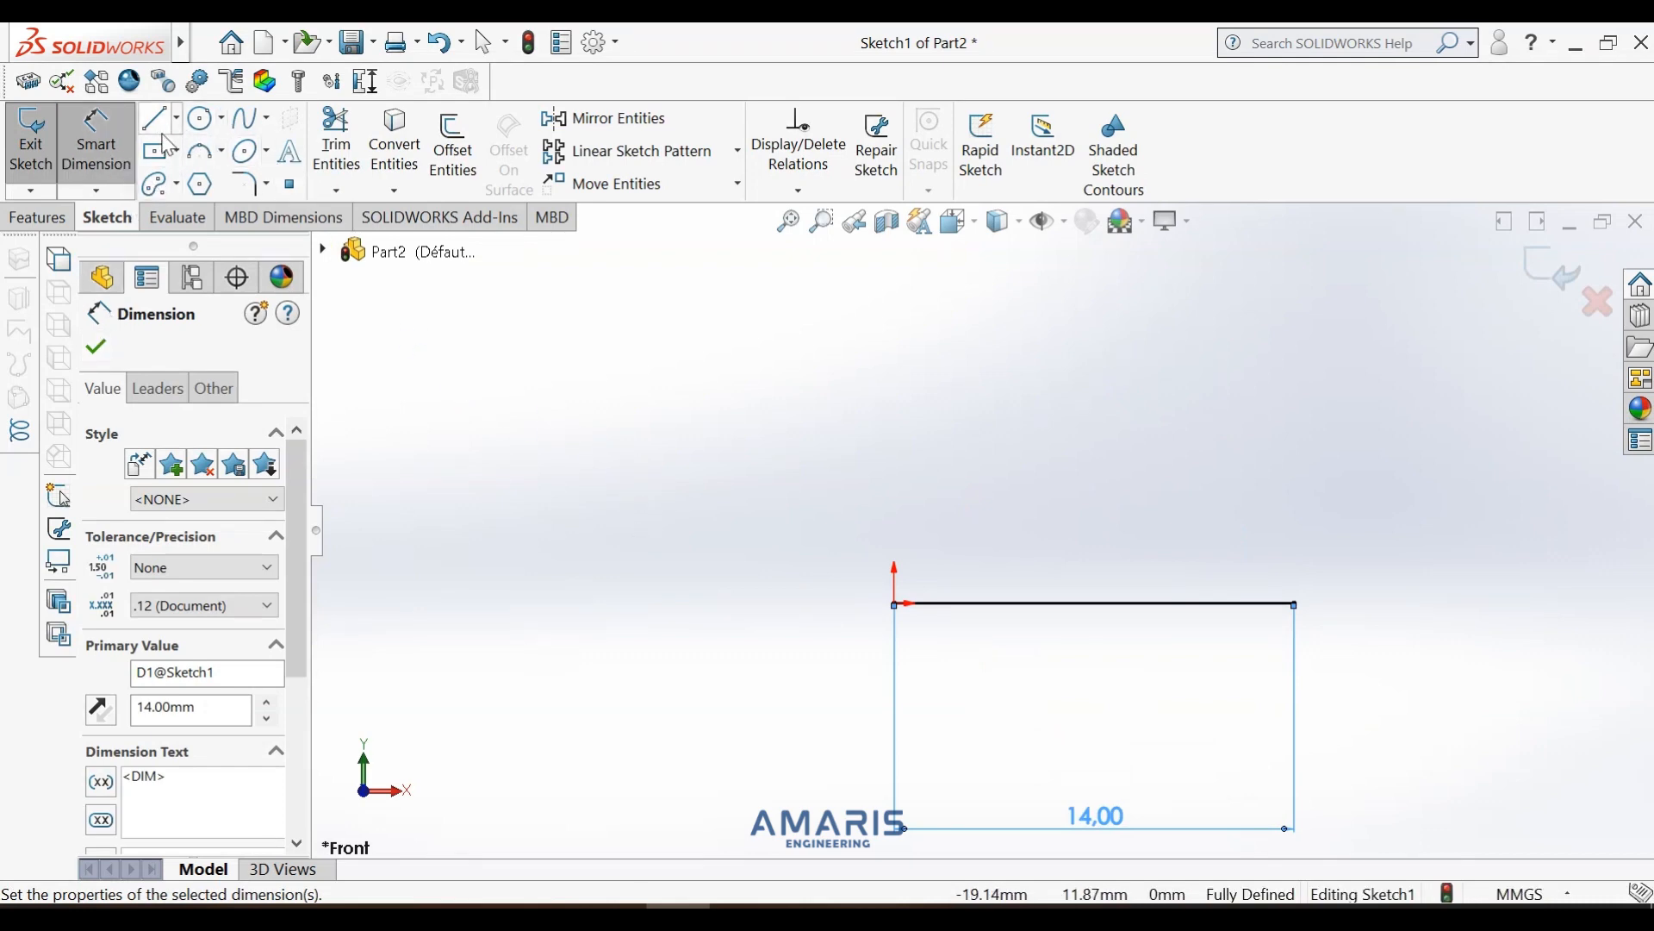
- Draw a three-point arc of about 3.2 mm radius upward from the line's right end, bulging outward to the right
click(201, 155)
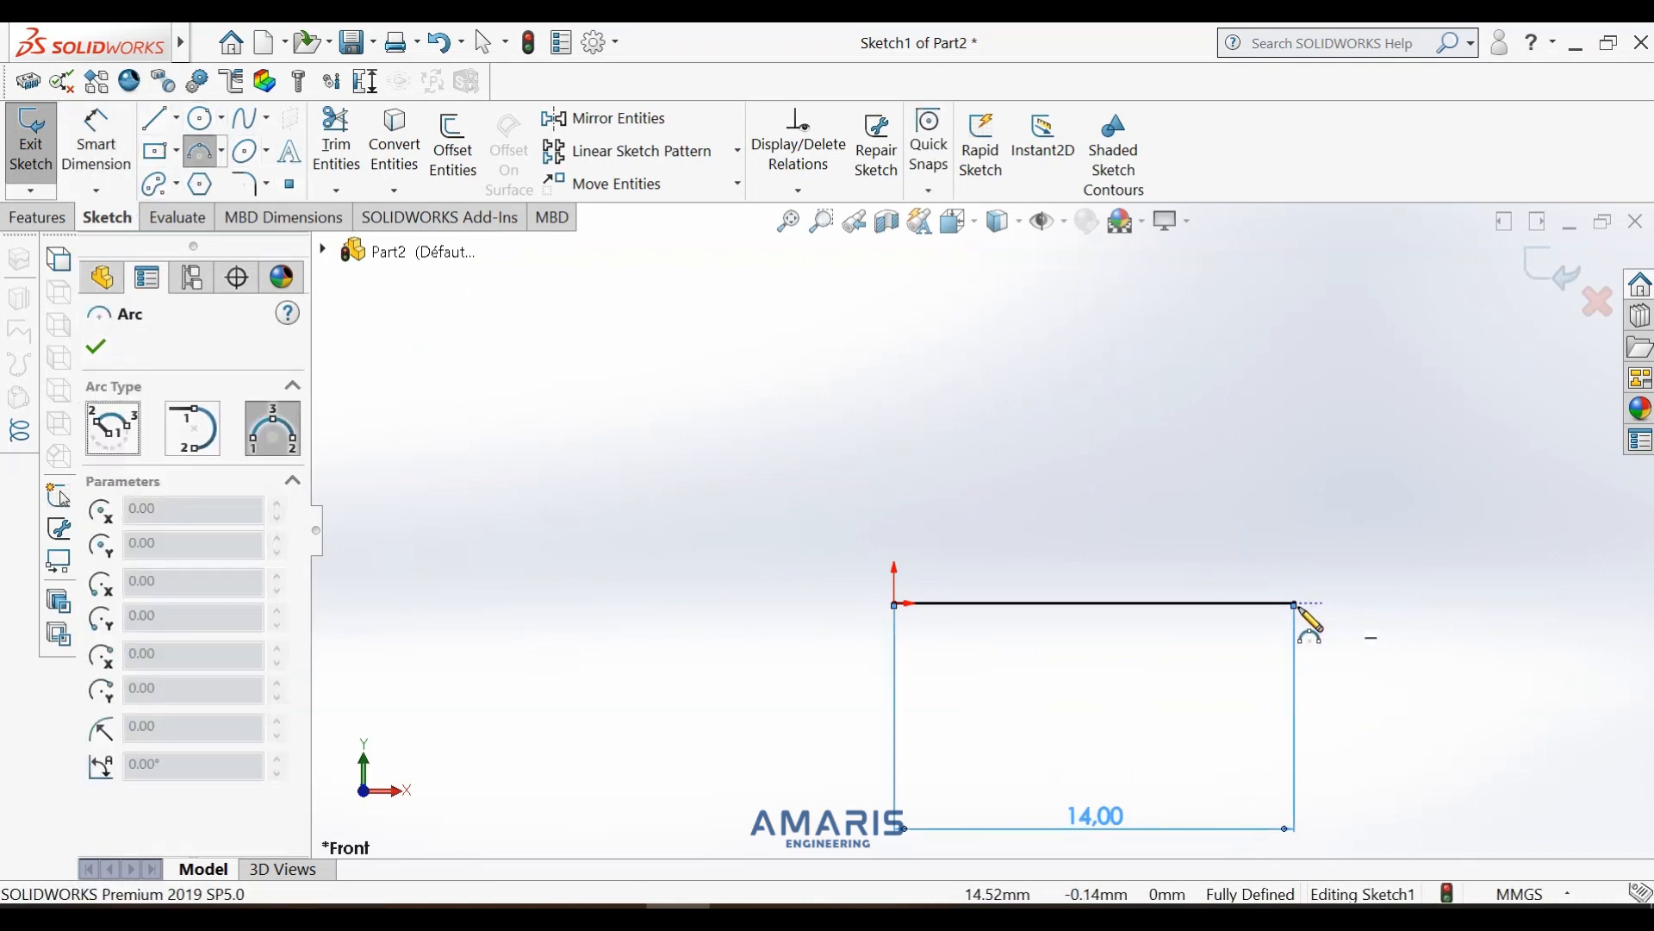
scroll(1295, 605, down, 3)
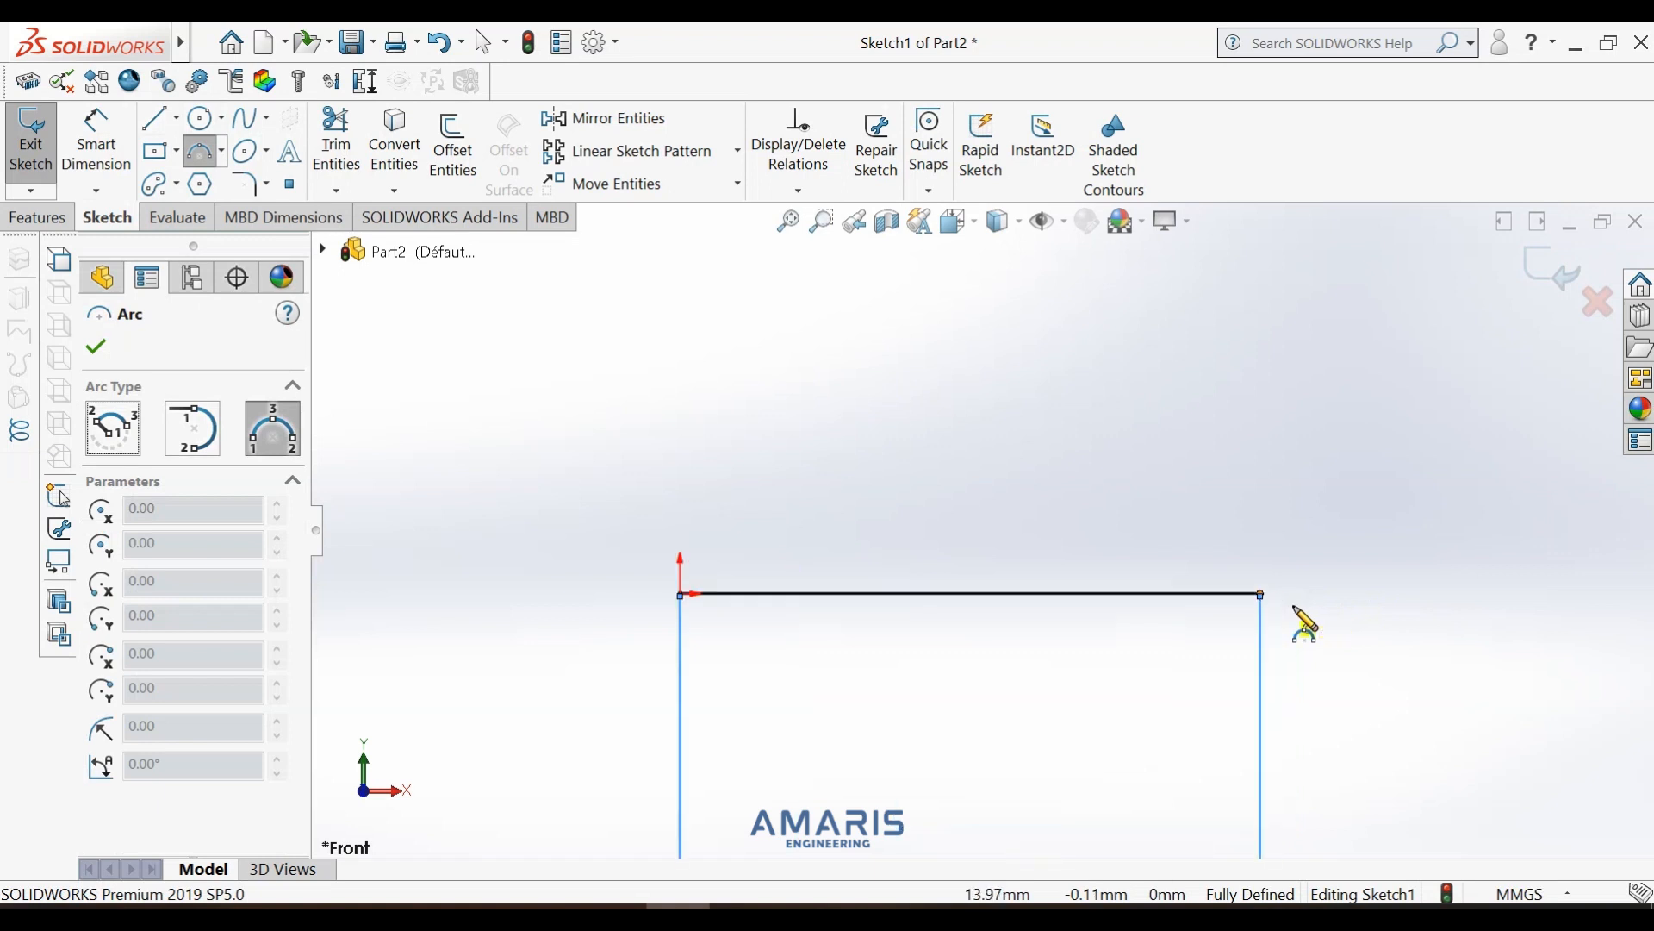
click(1240, 588)
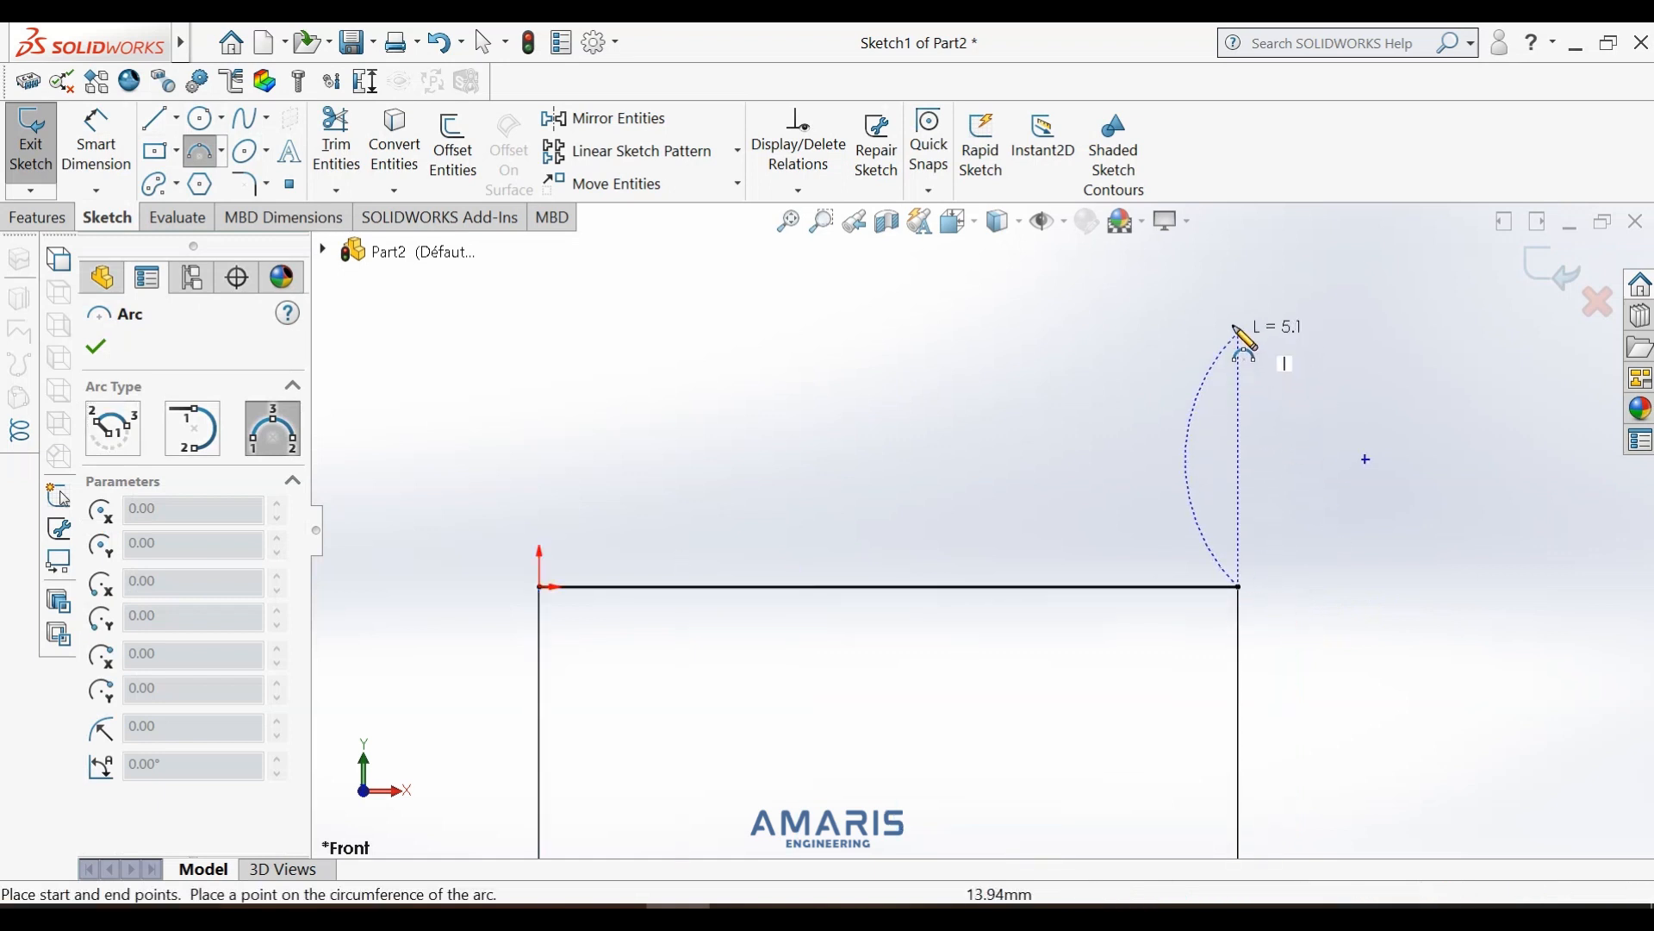
click(1241, 282)
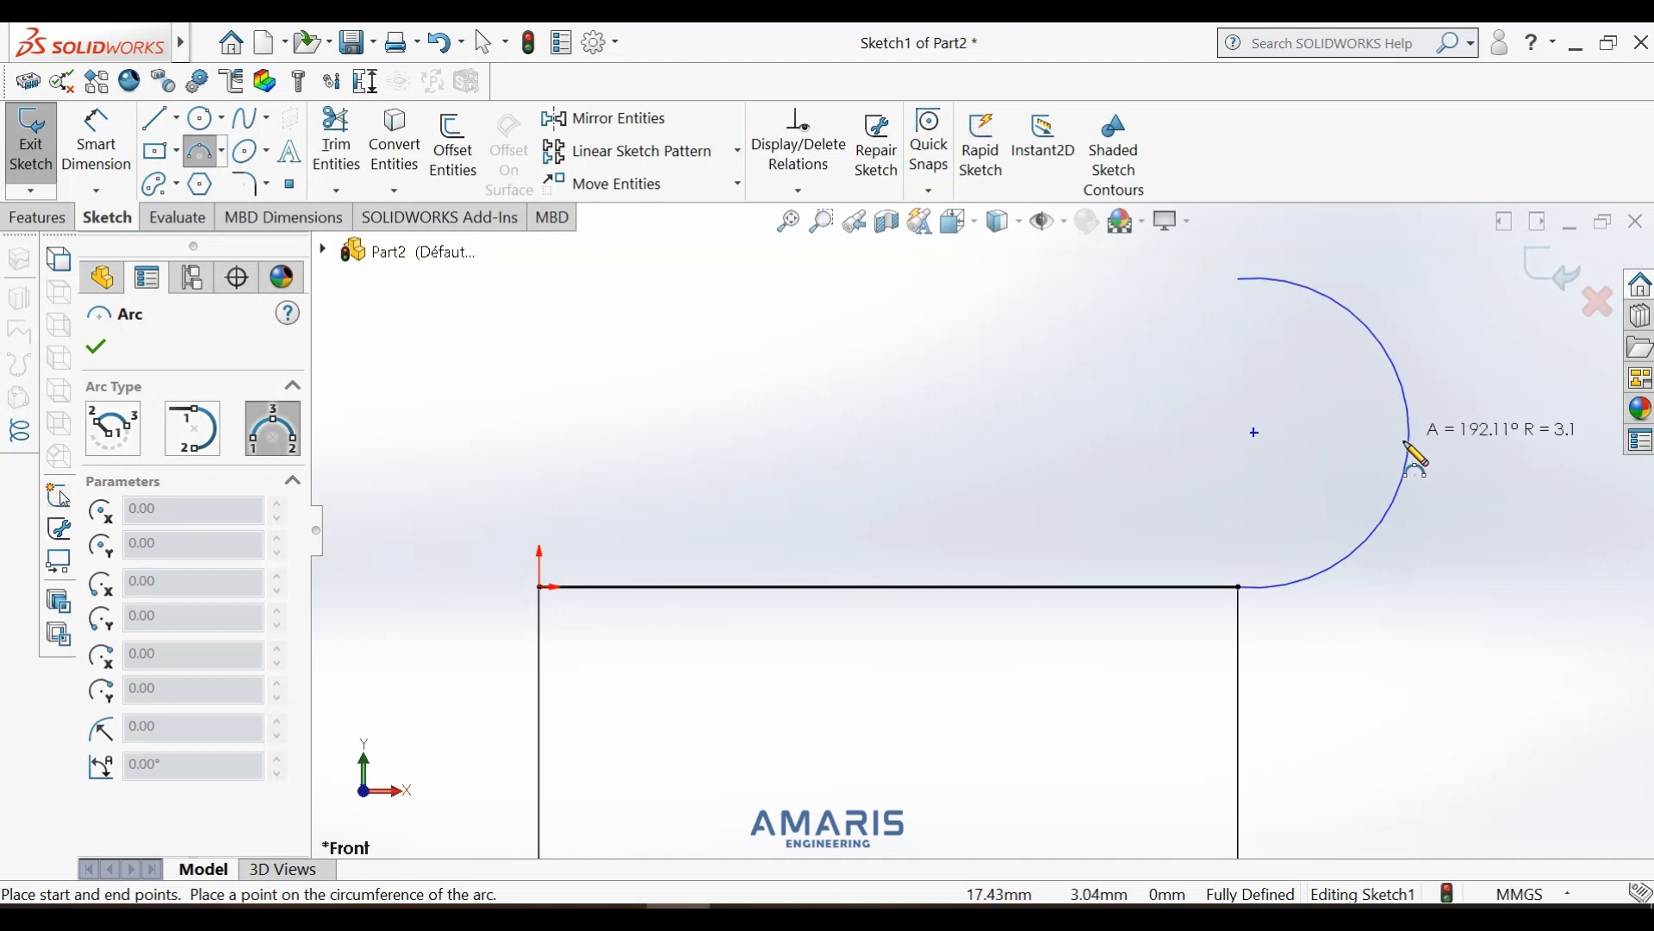
click(1360, 450)
key(Escape)
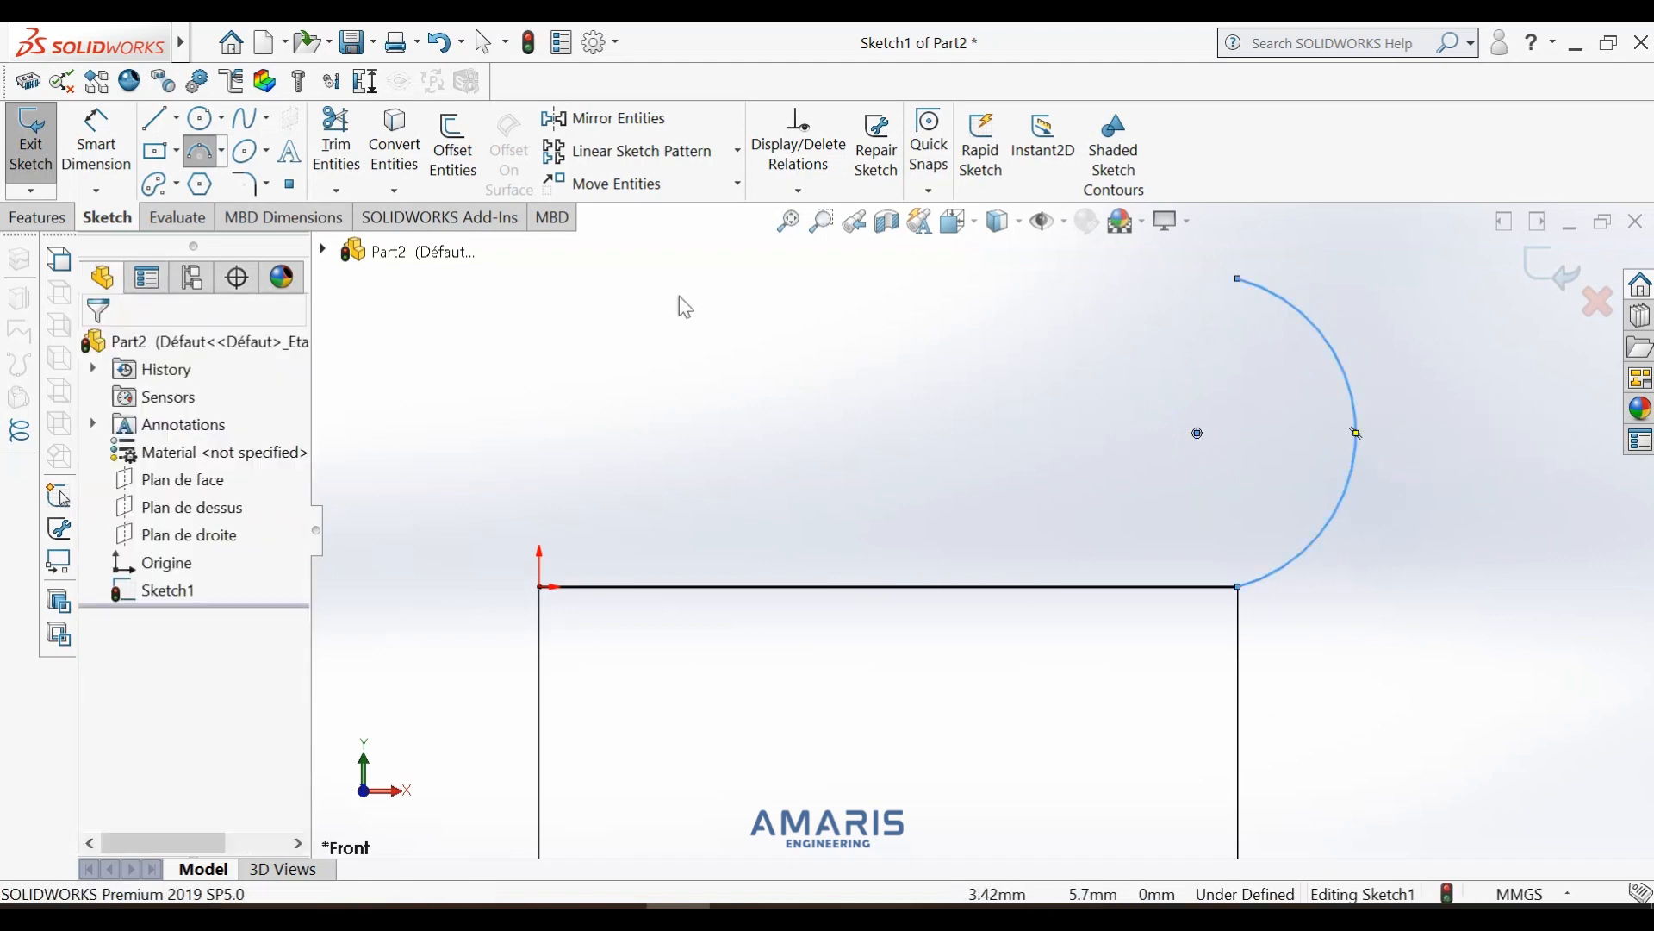
- Dimension the right-hand arc's radius and set it to 3.5 mm
click(127, 140)
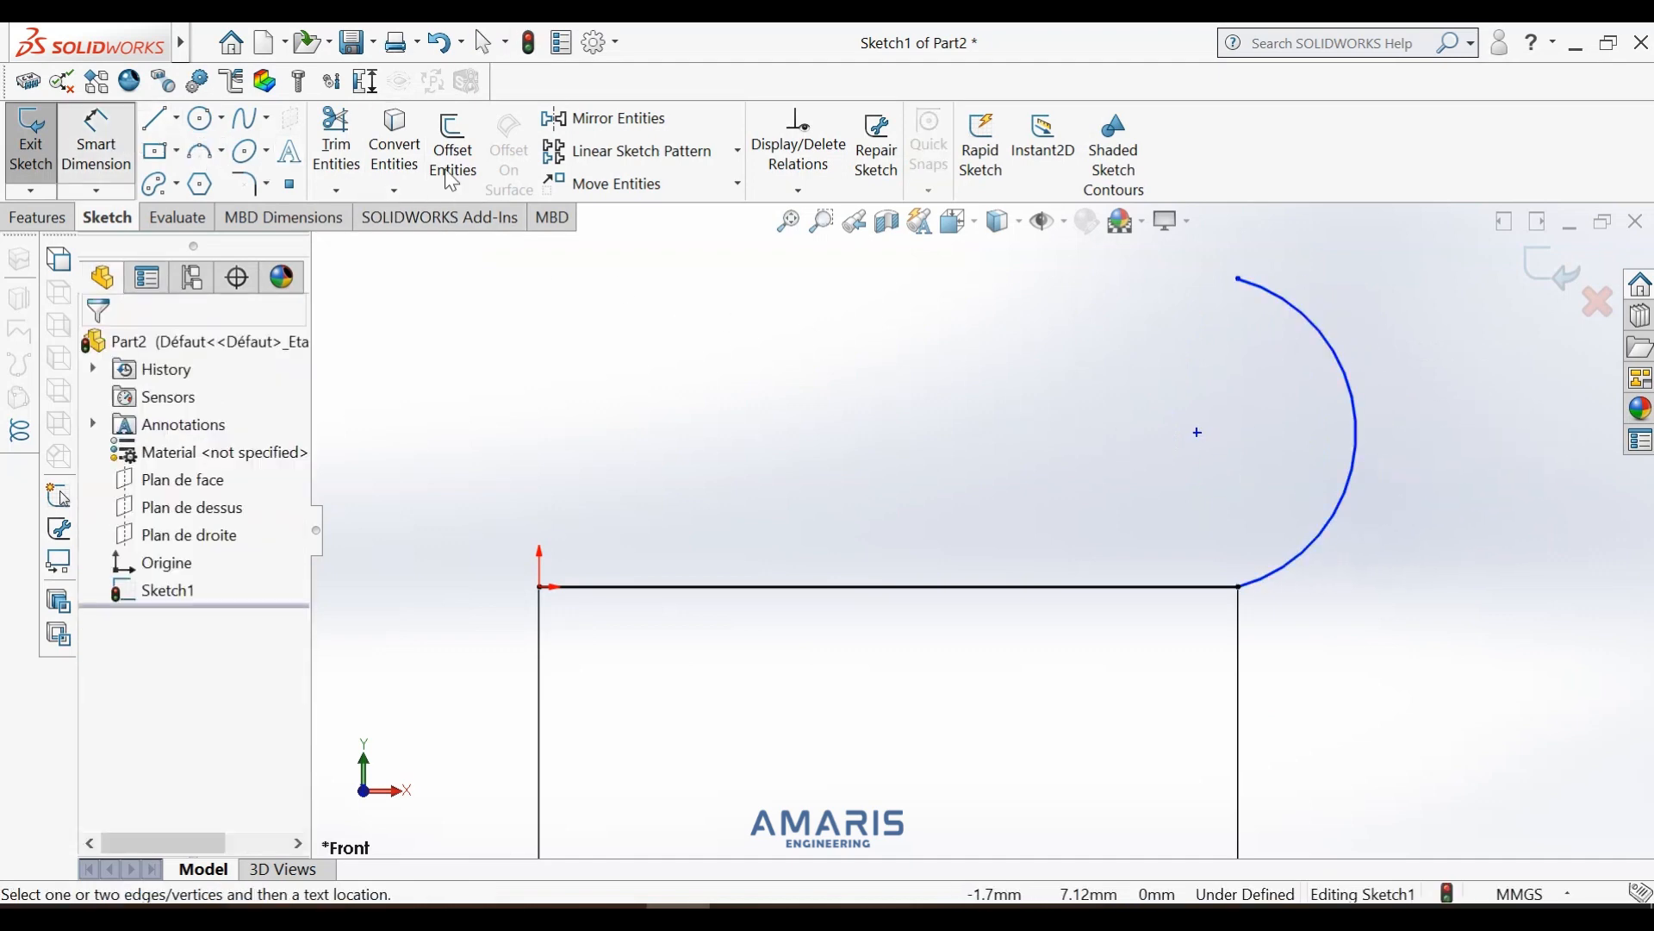
click(1347, 358)
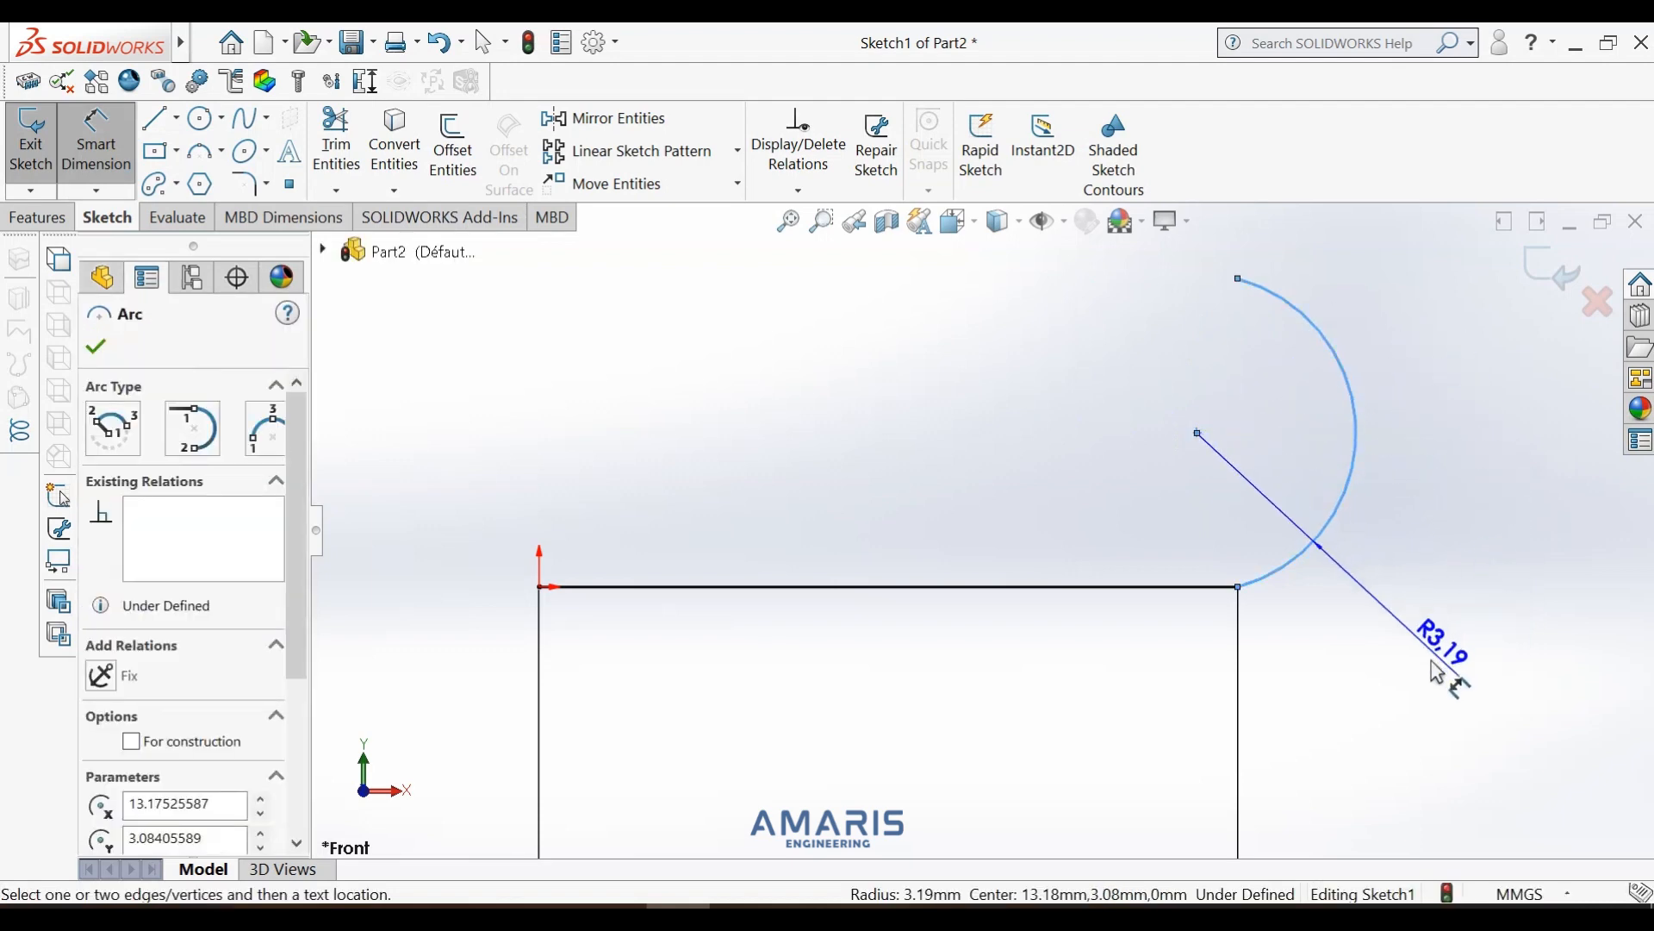
click(1435, 684)
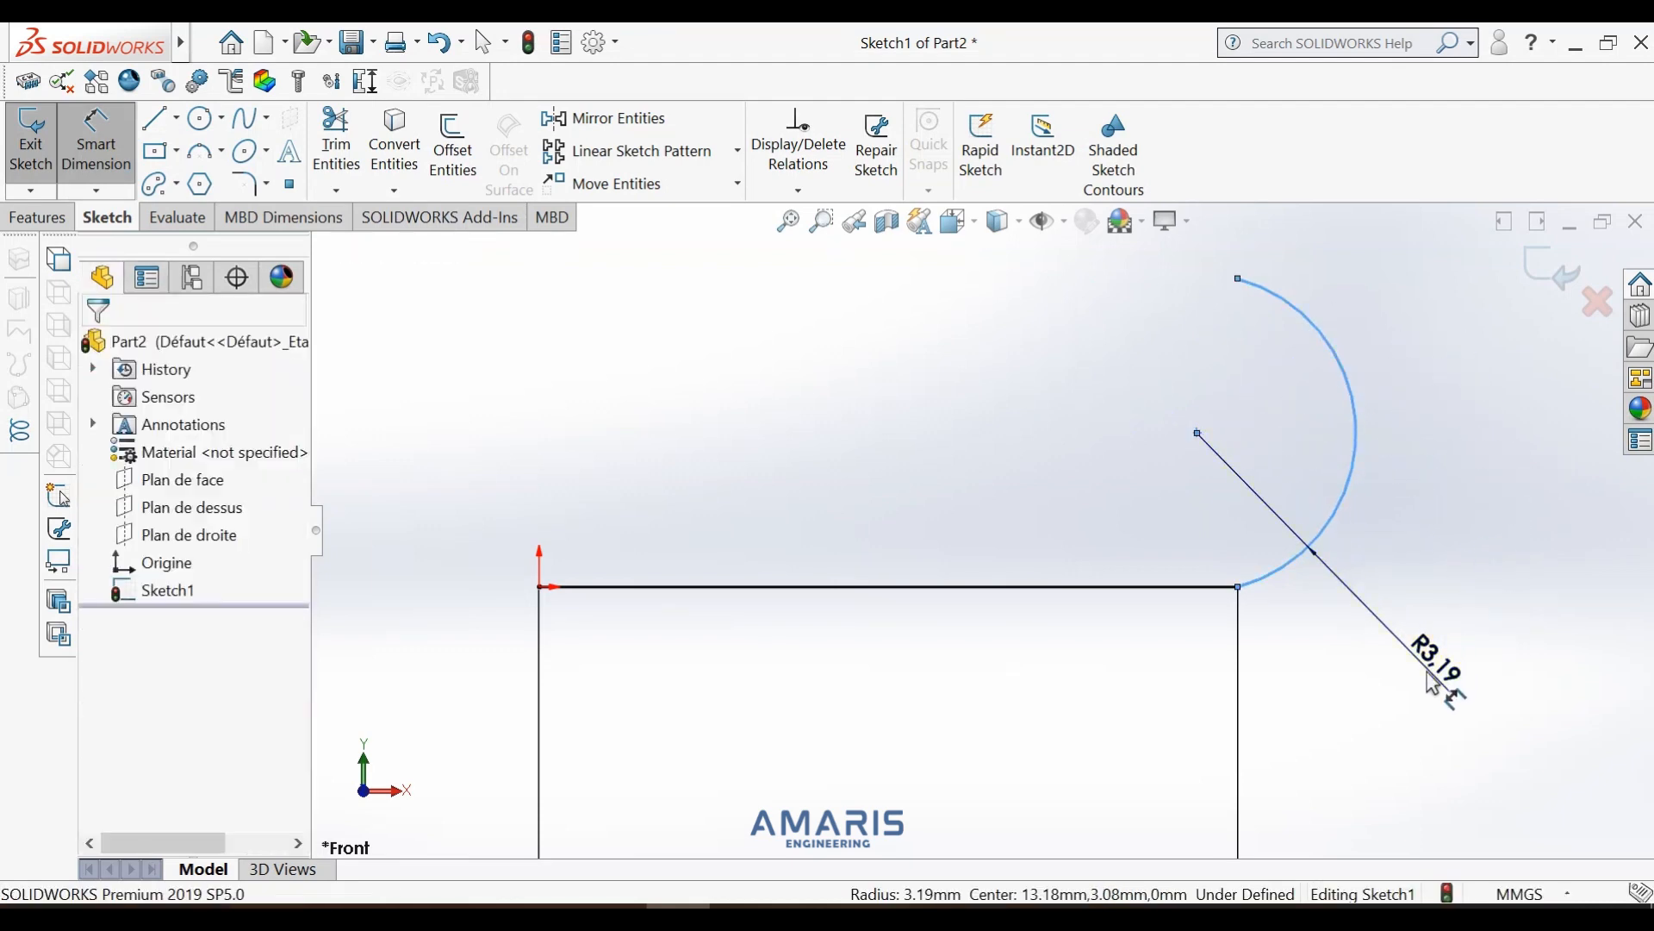
text(3)
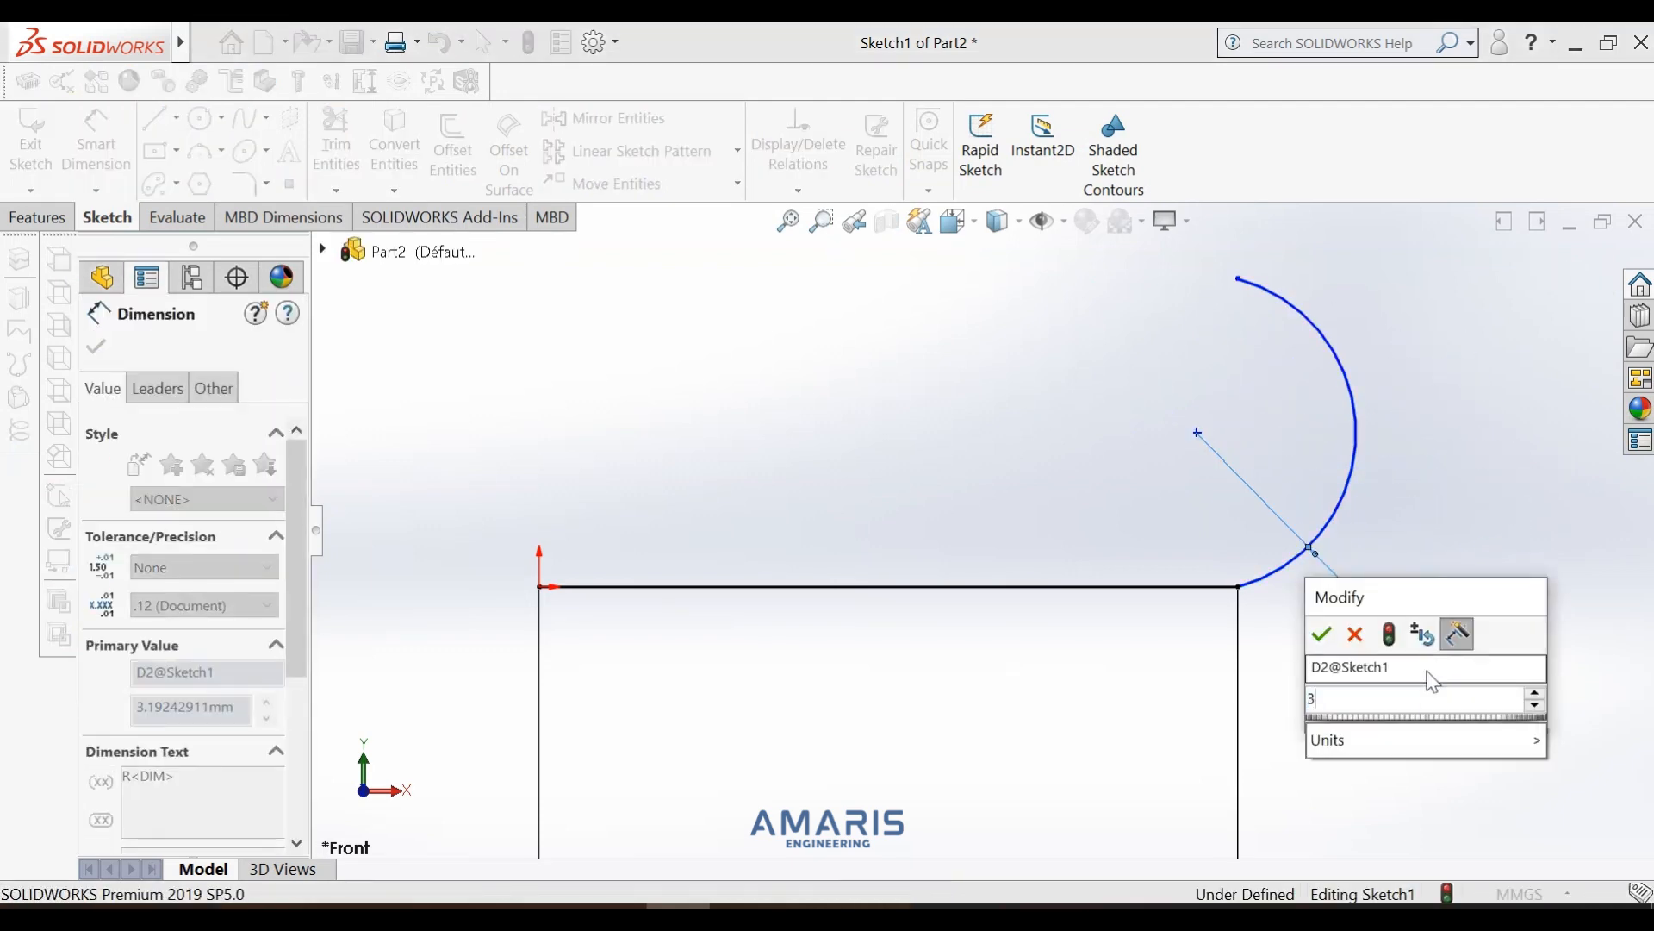
text(.5)
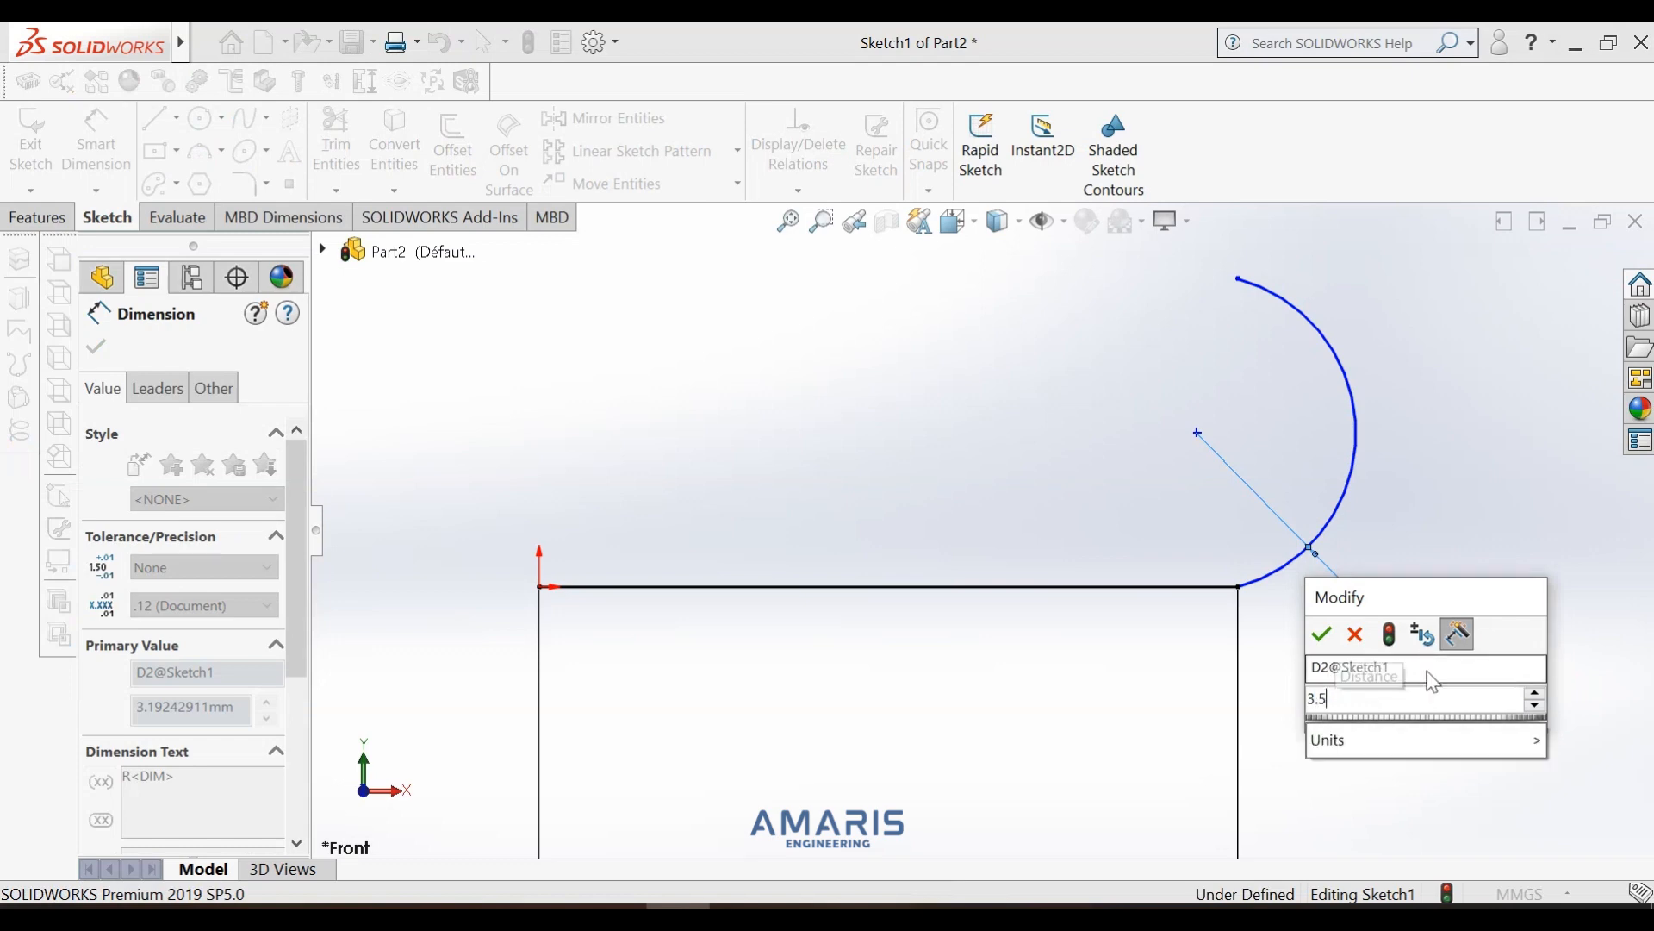
key(Return)
- Draw a horizontal line about 16.7 mm long leftward from the arc's upper end, extending past the origin
scroll(1267, 491, up, 1)
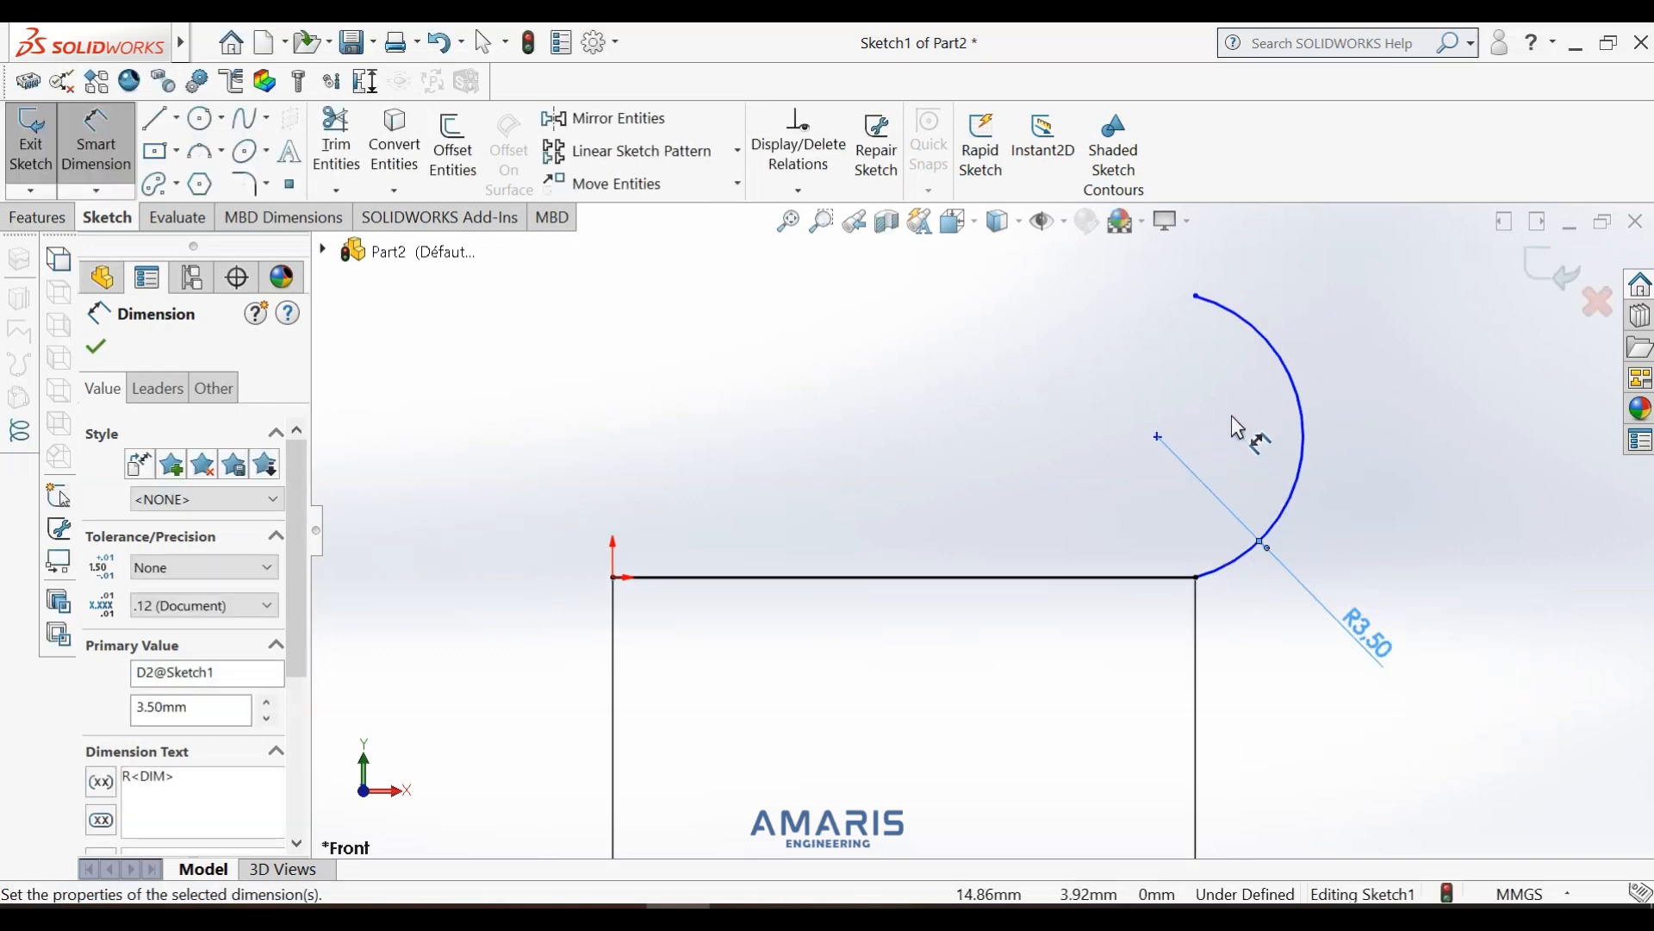
click(150, 125)
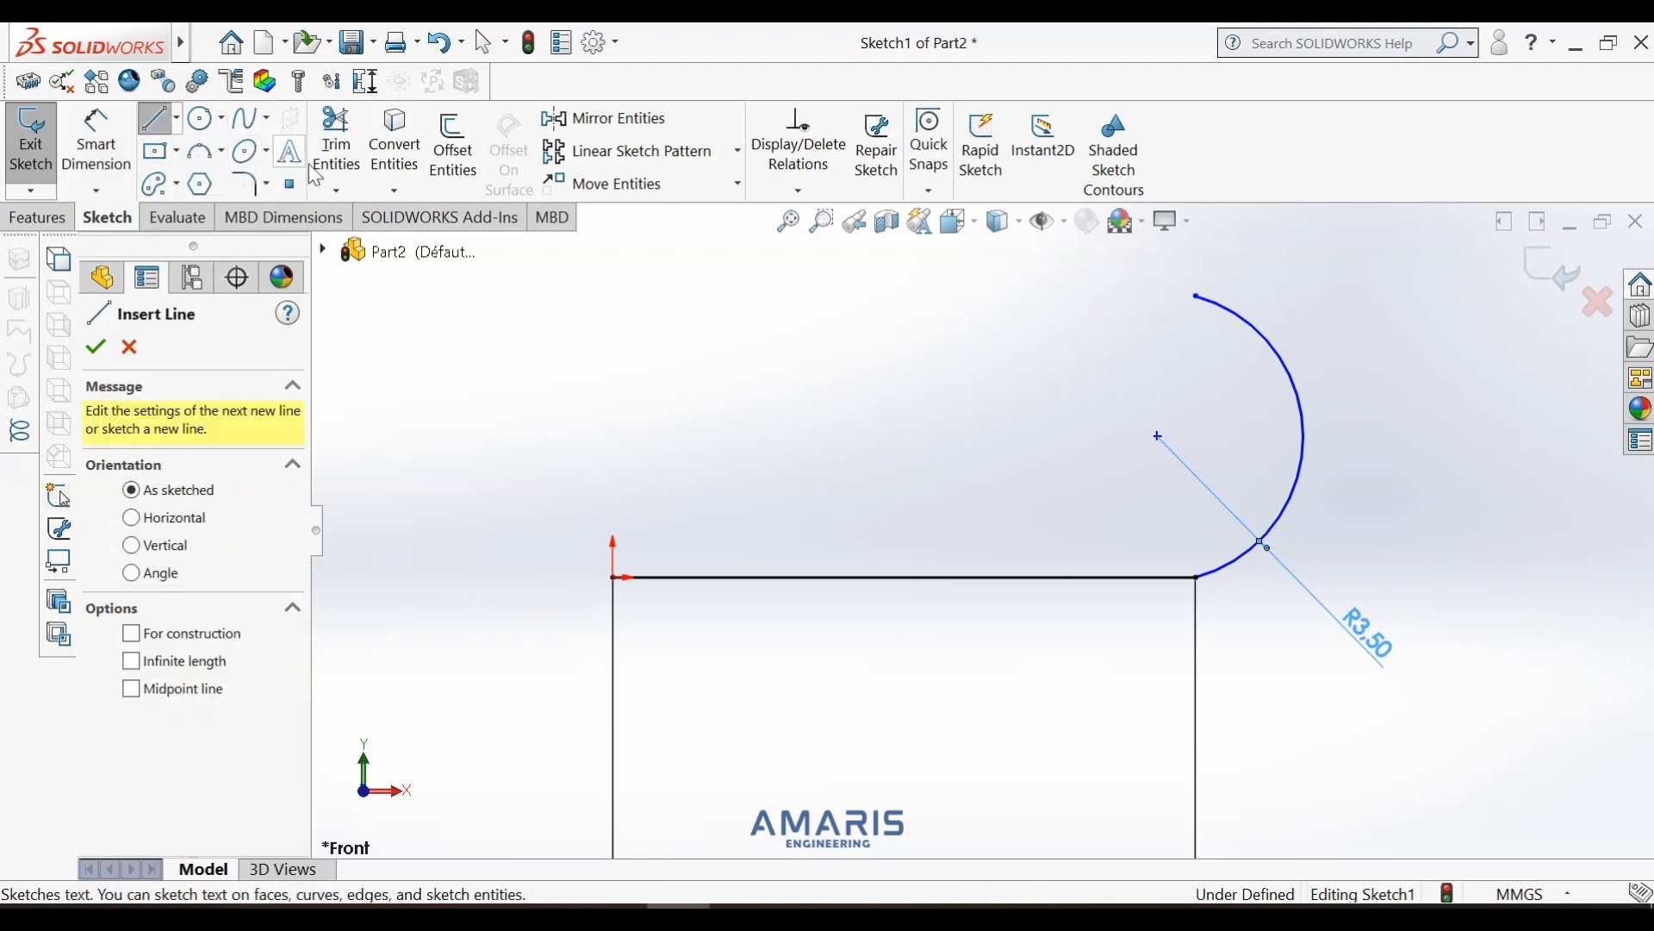
click(1196, 295)
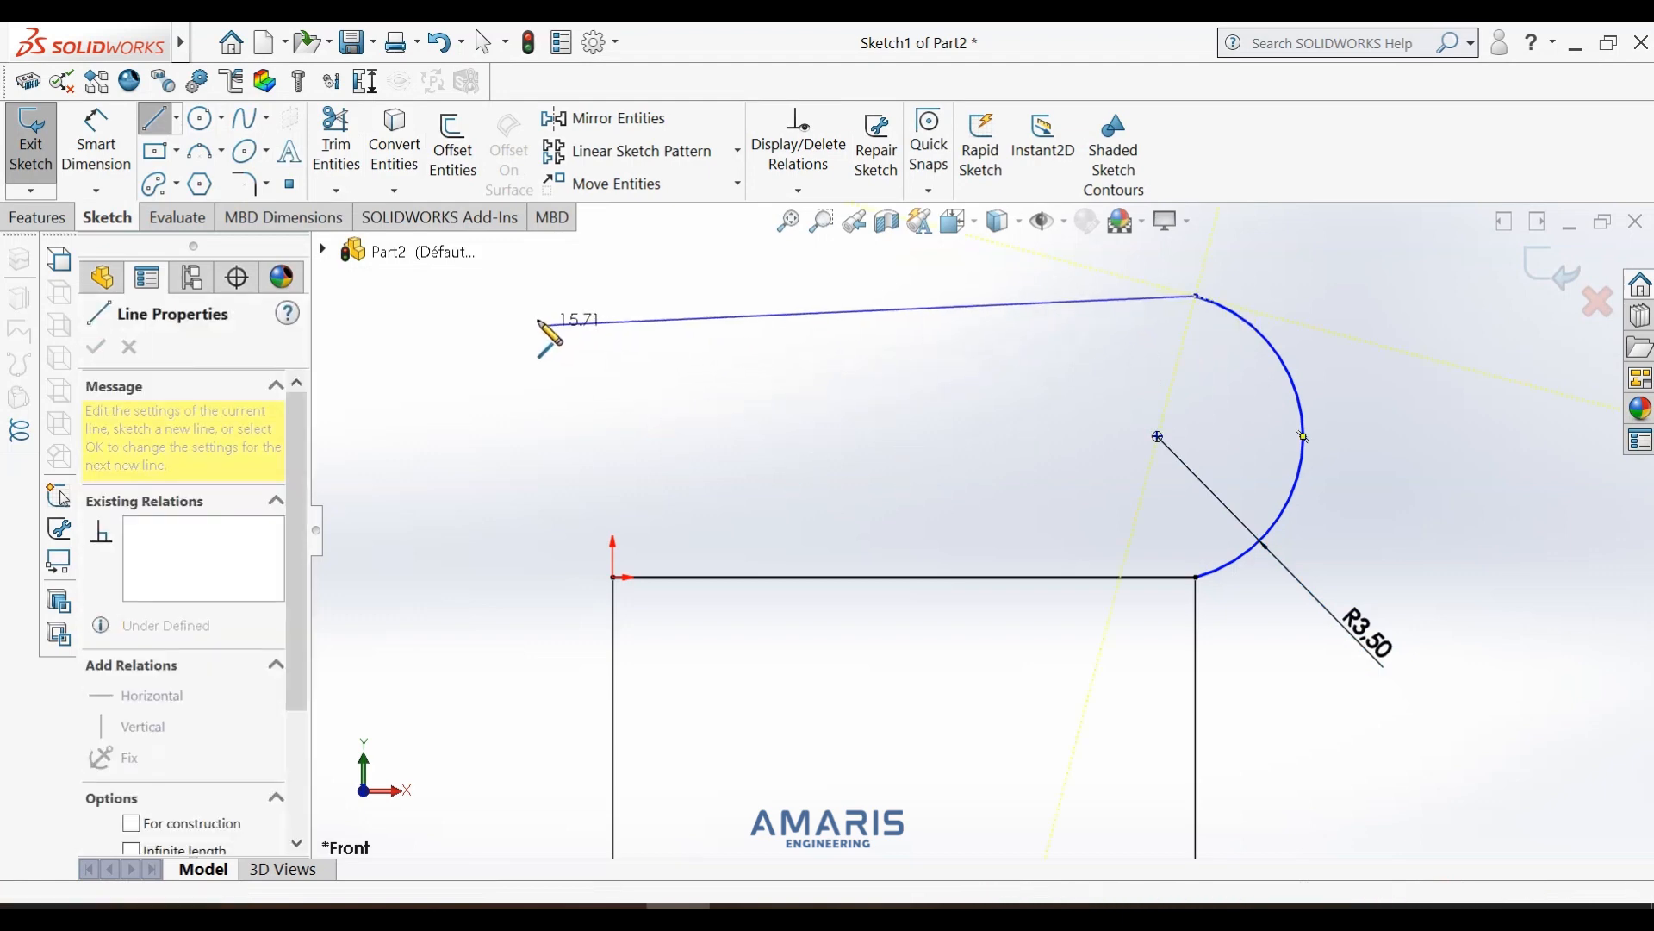
click(502, 298)
key(Escape)
key(Escape)
- Dimension the upper horizontal line's length and set it to 20 mm
scroll(688, 327, up, 2)
scroll(667, 312, down, 2)
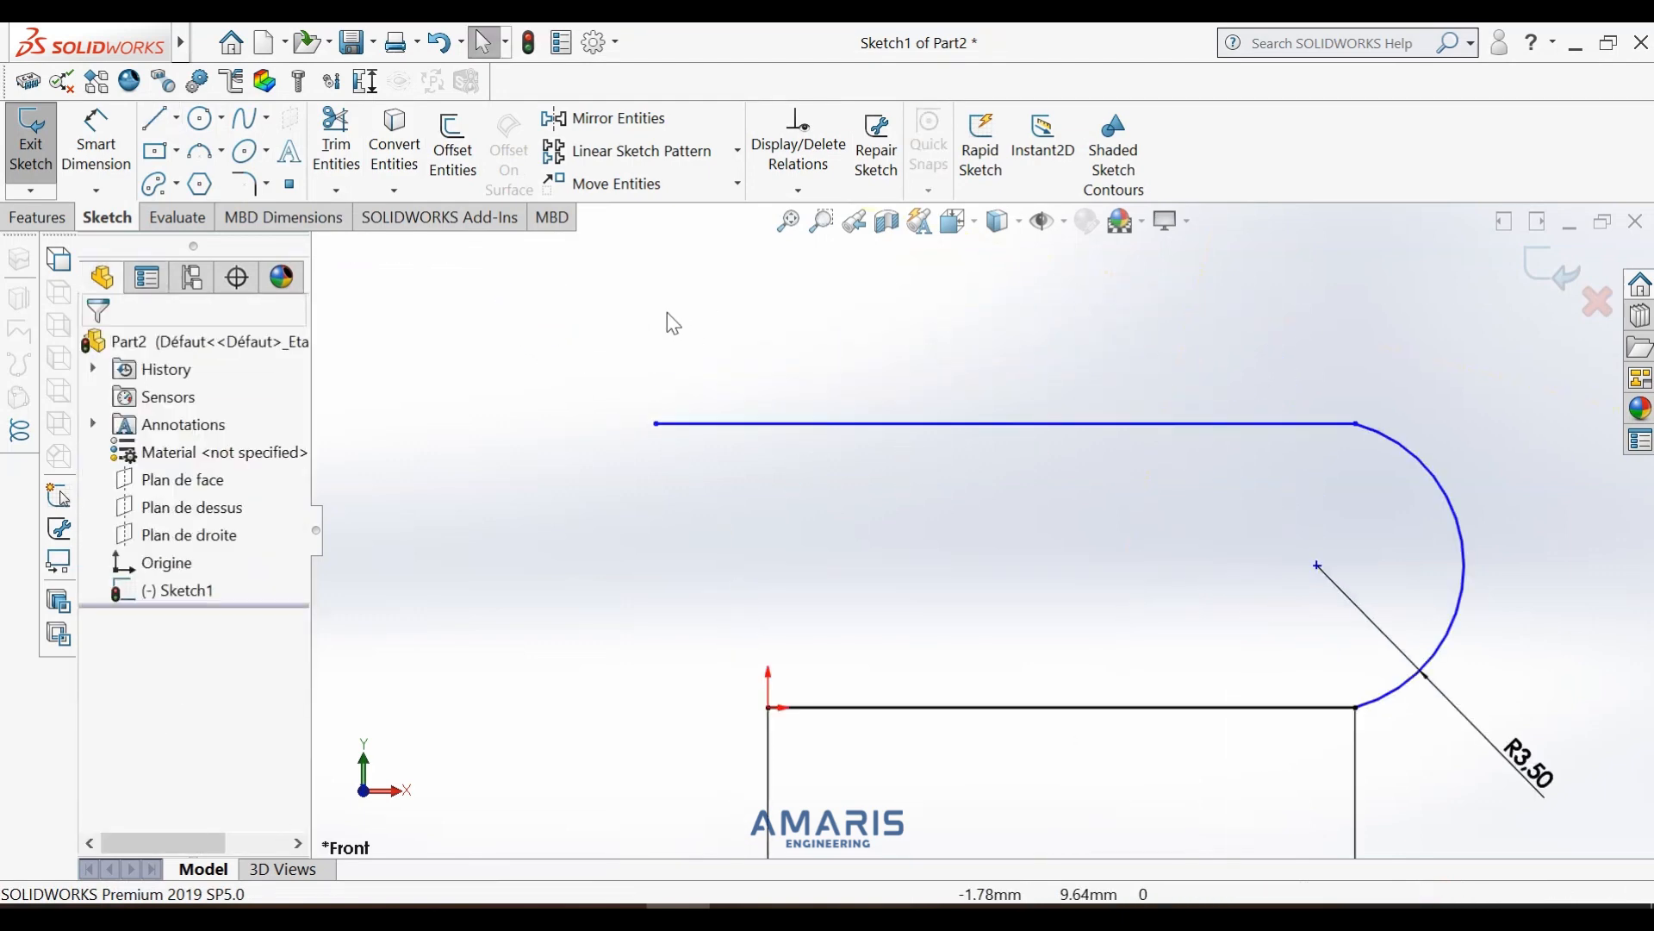
click(95, 143)
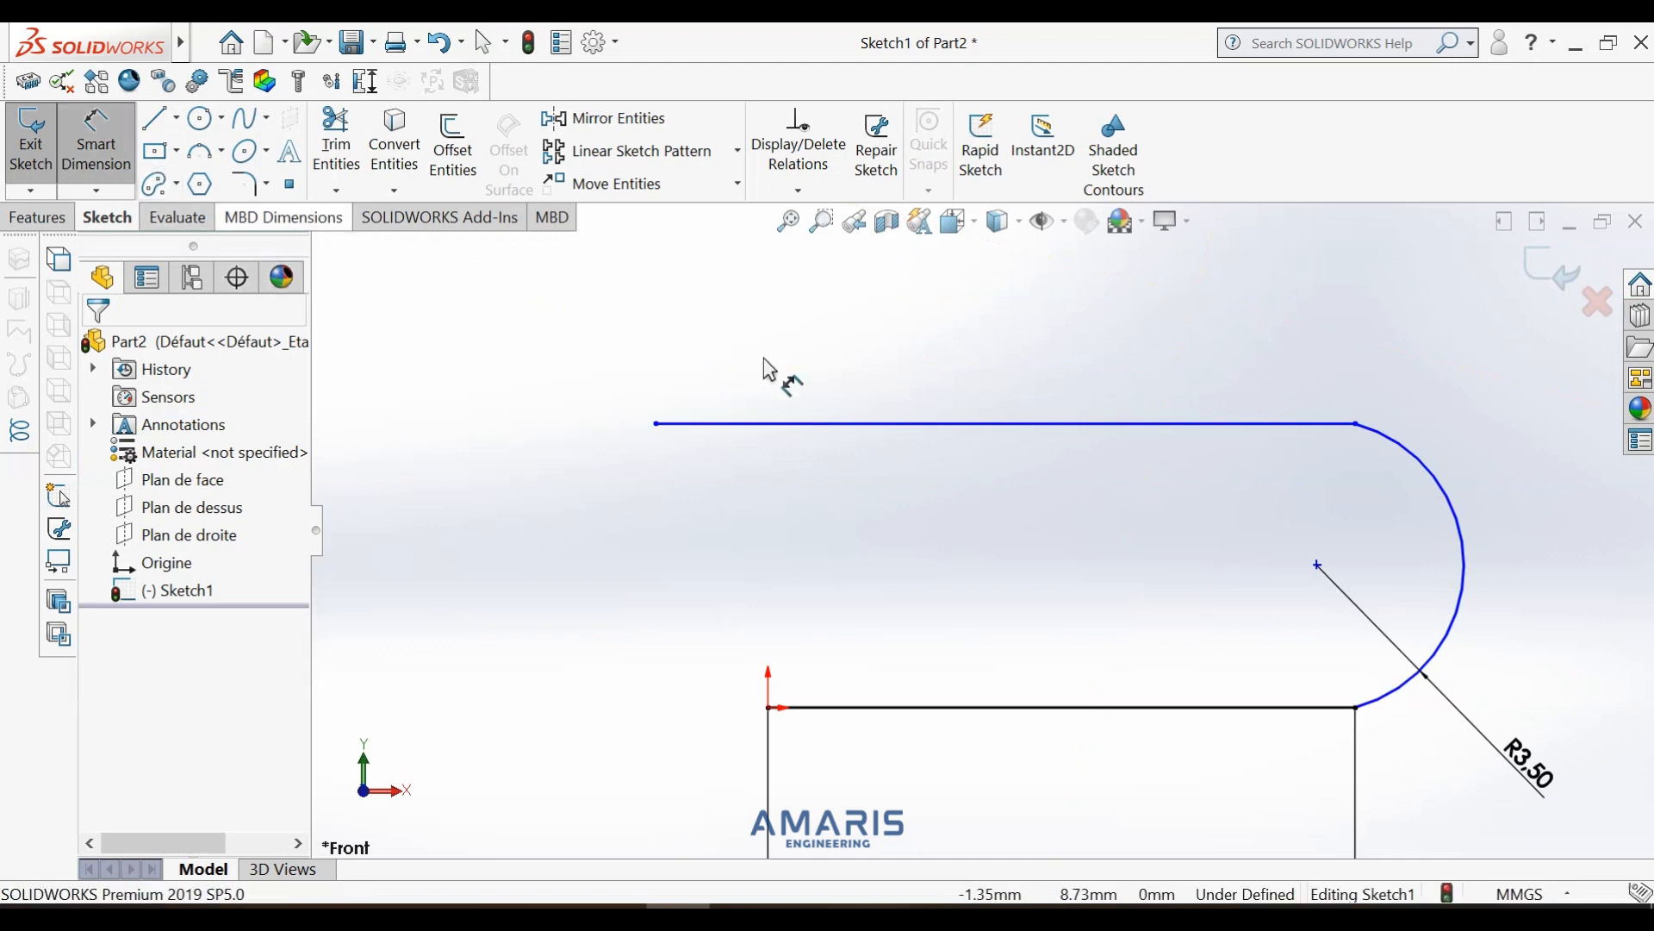
click(1012, 422)
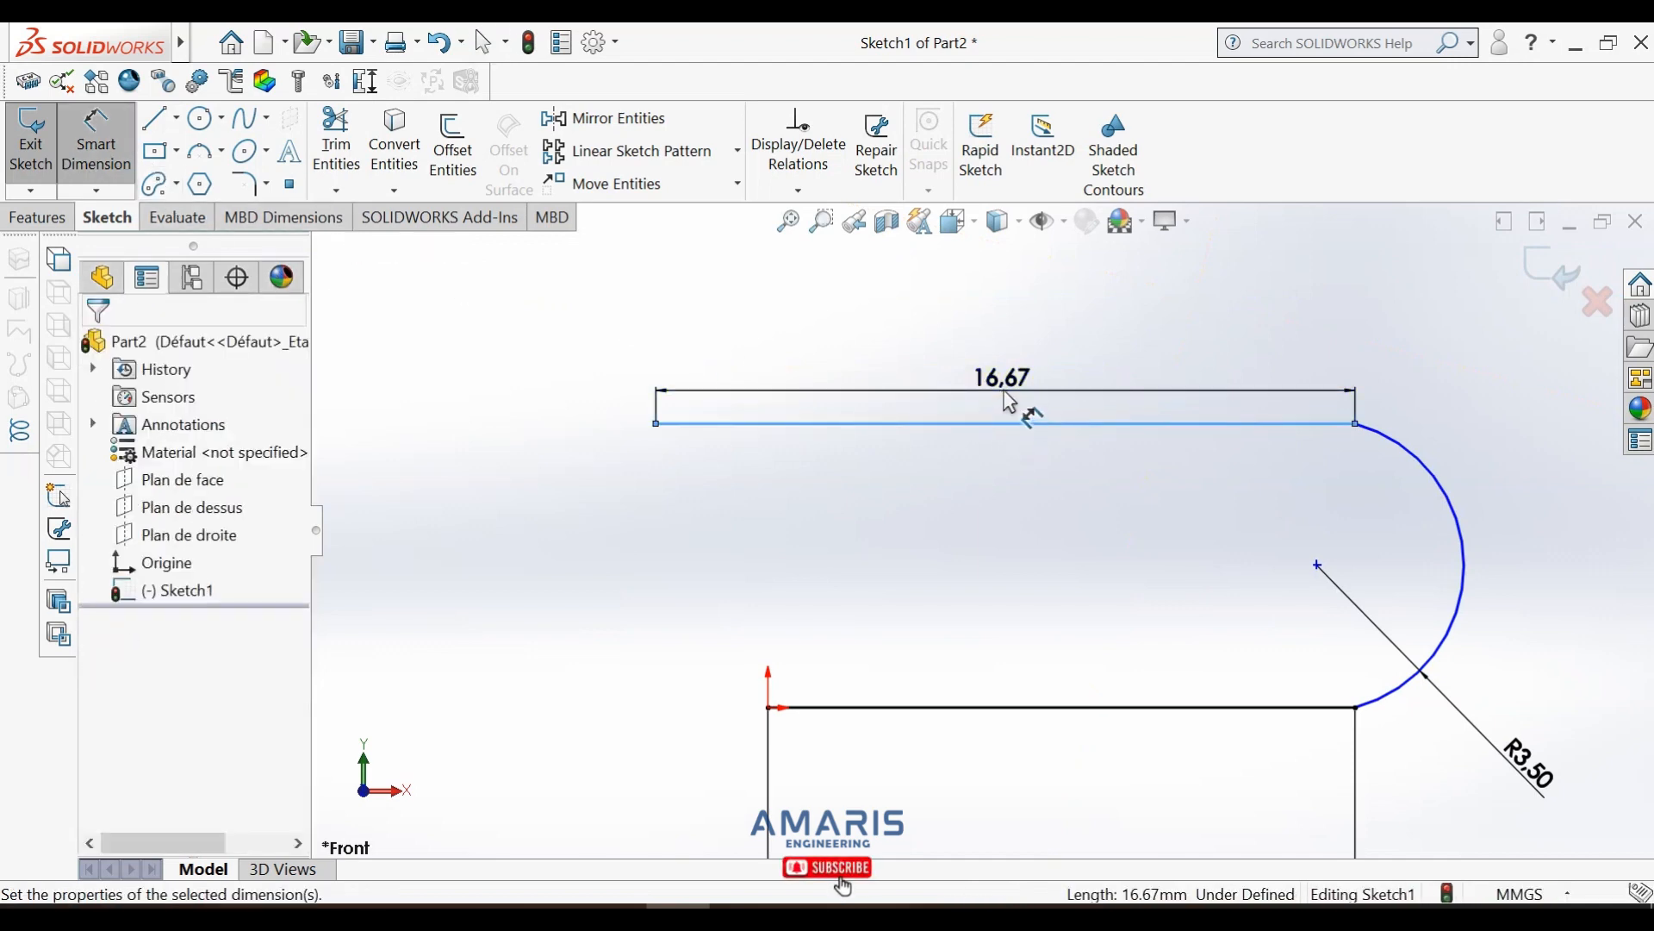
click(1004, 391)
text(20)
key(Return)
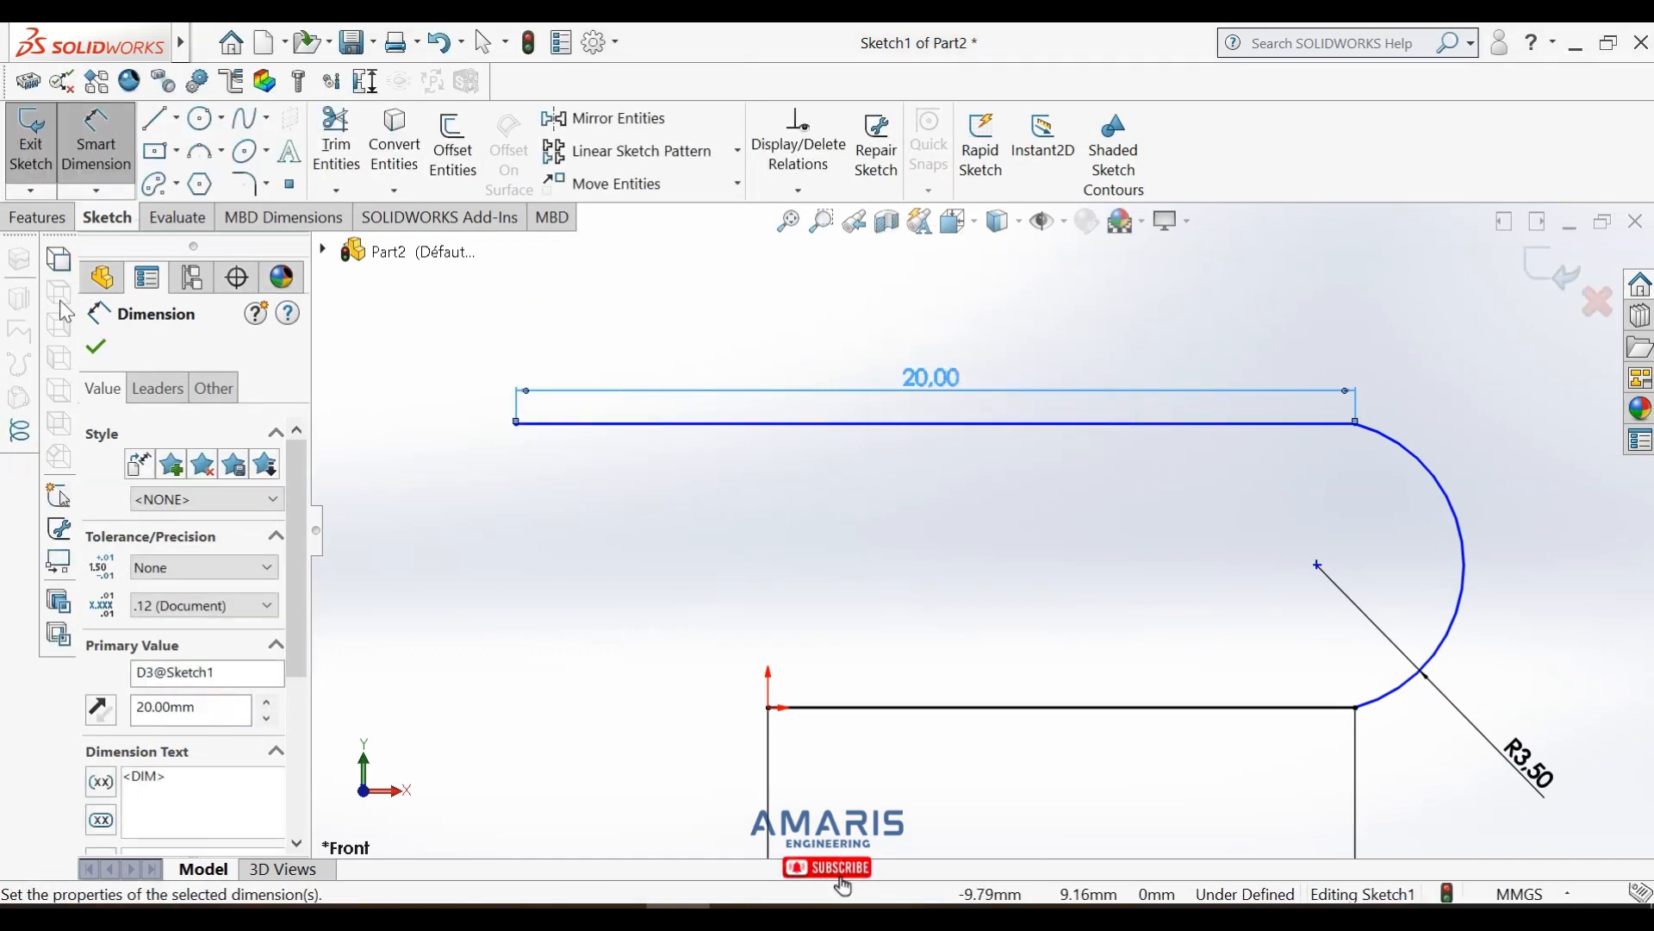
click(96, 347)
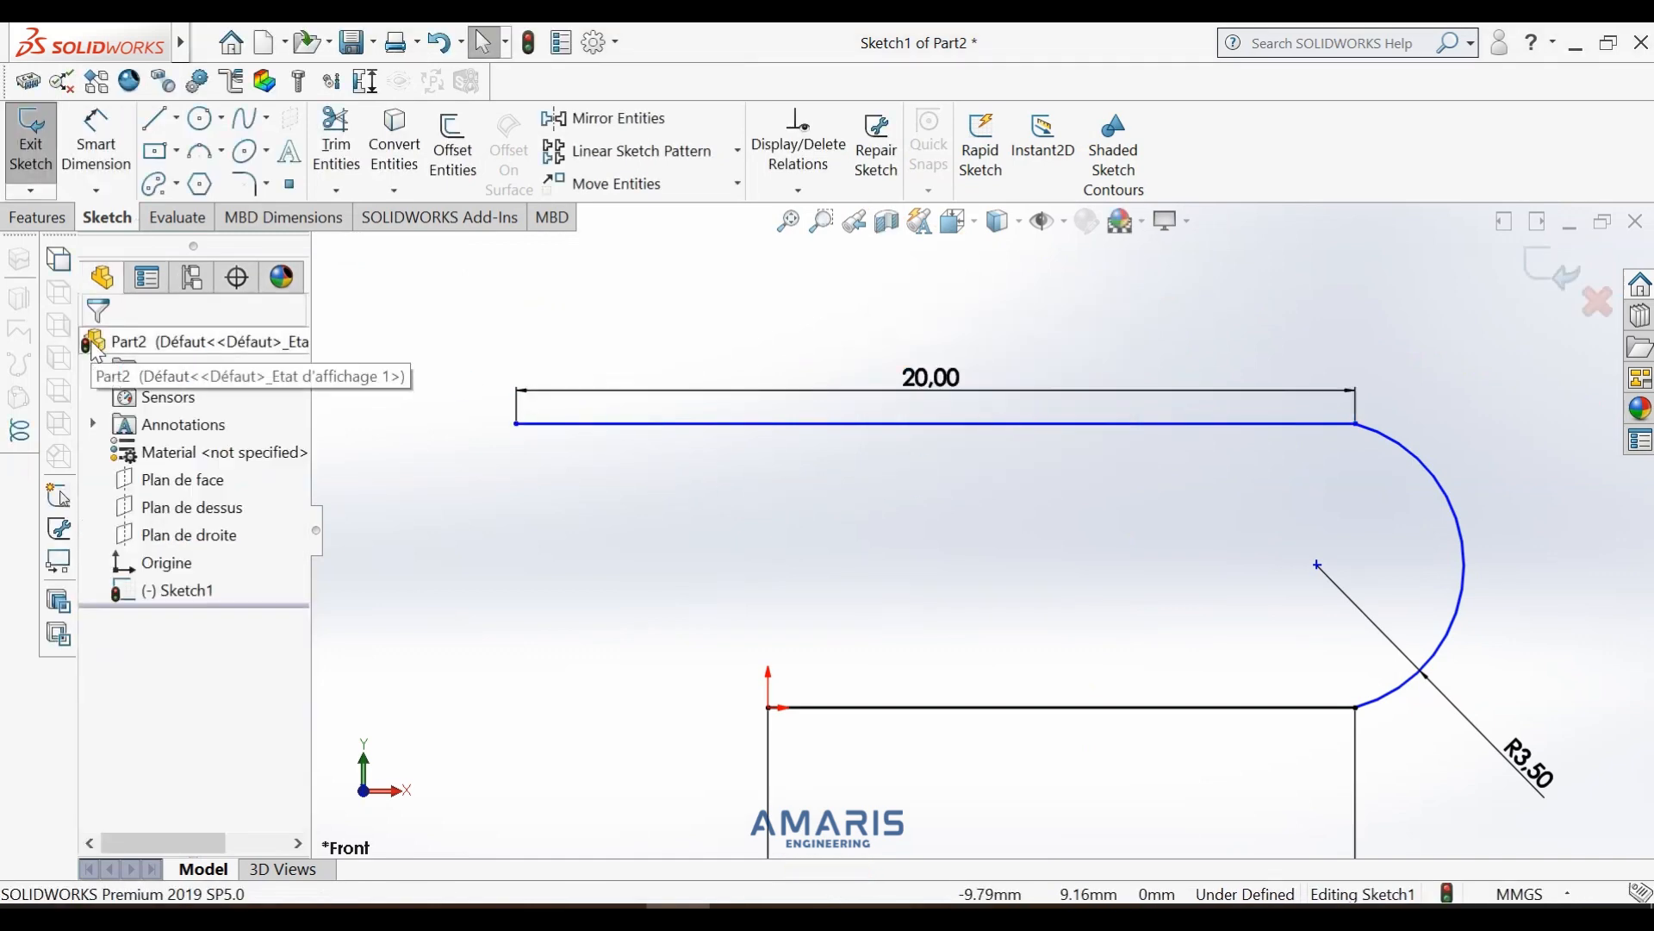
- Draw a three-point arc of about 5.4 mm radius downward from the upper line's left end, bulging outward to the left
scroll(958, 485, up, 4)
scroll(732, 564, down, 3)
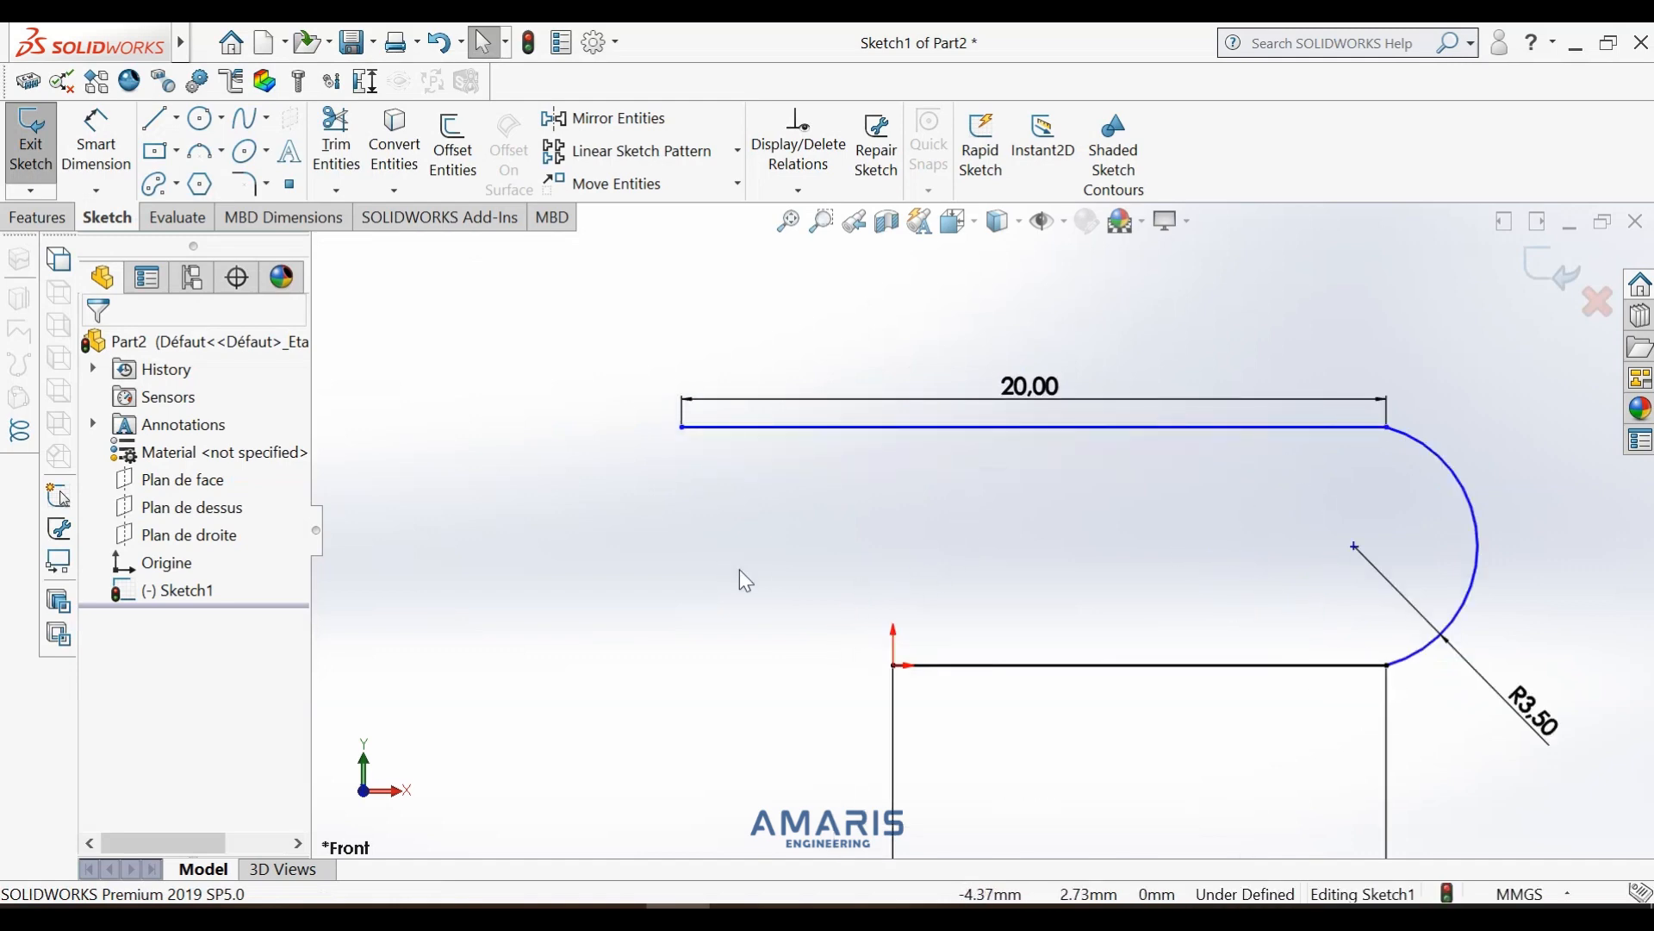
click(200, 153)
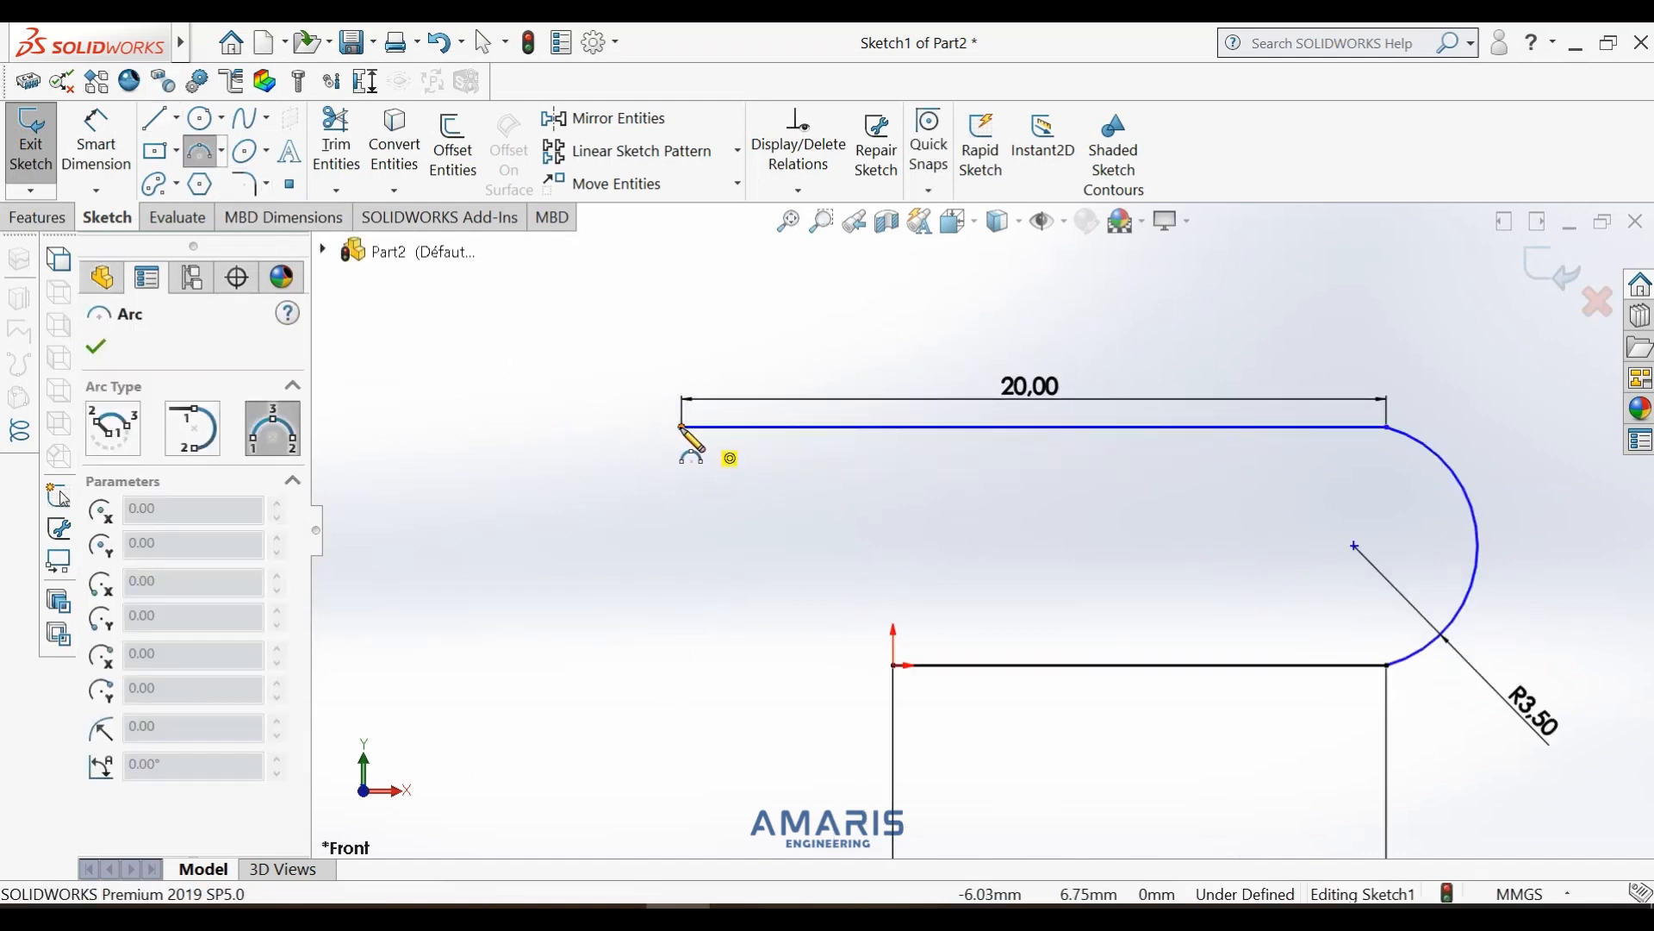
click(681, 427)
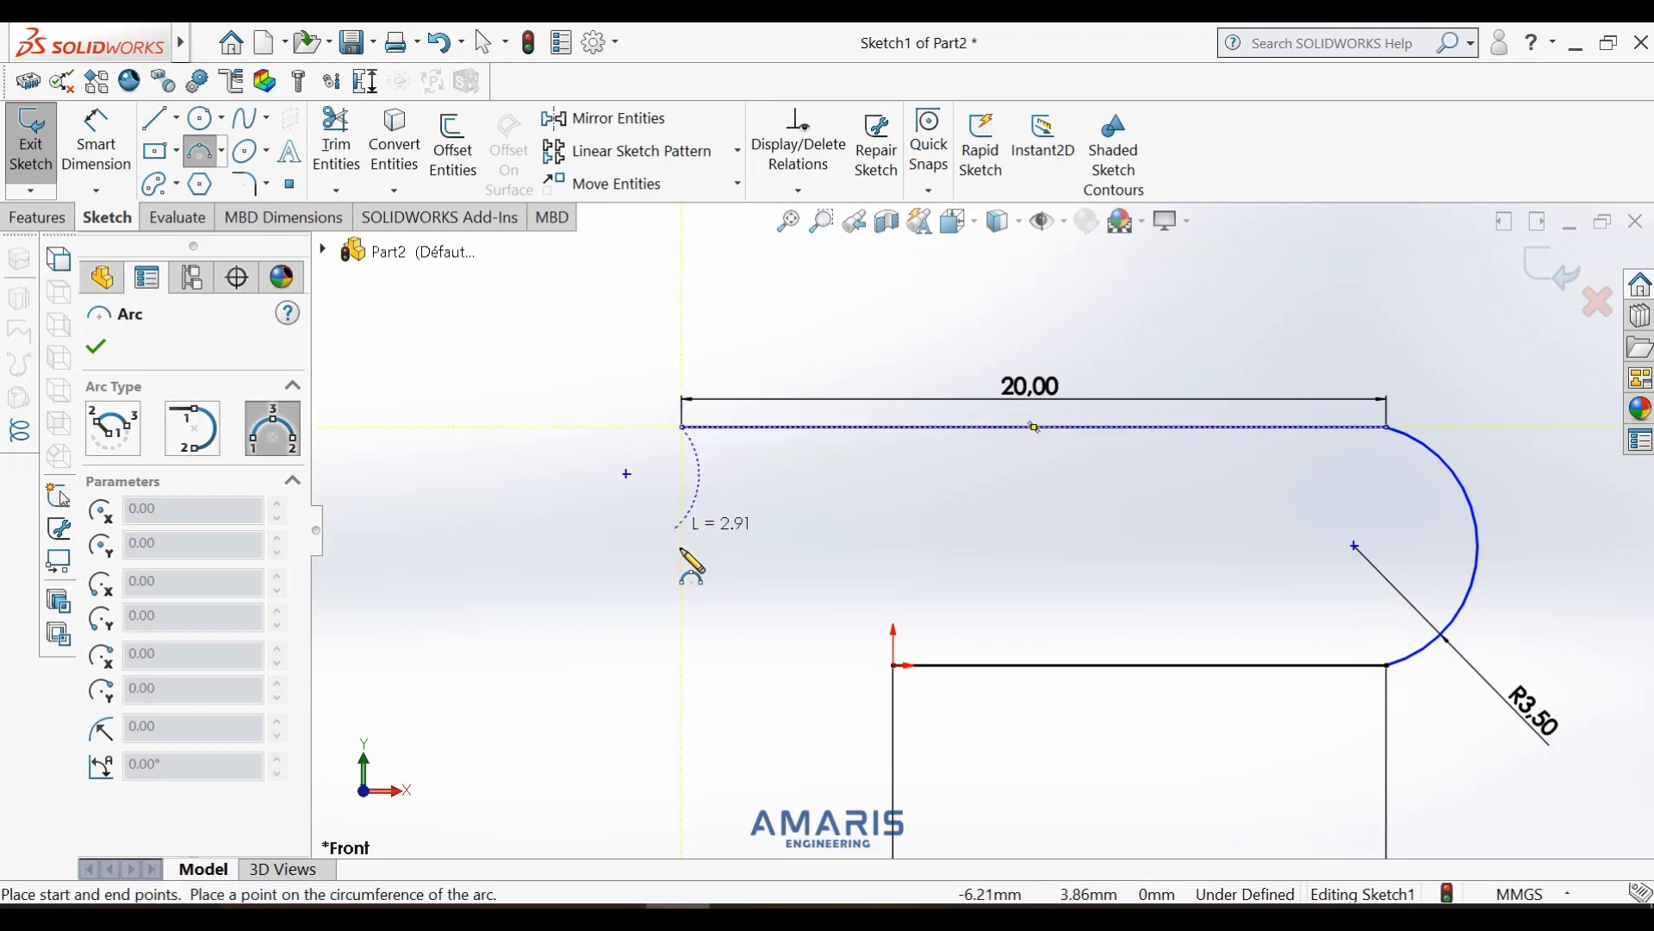
click(685, 724)
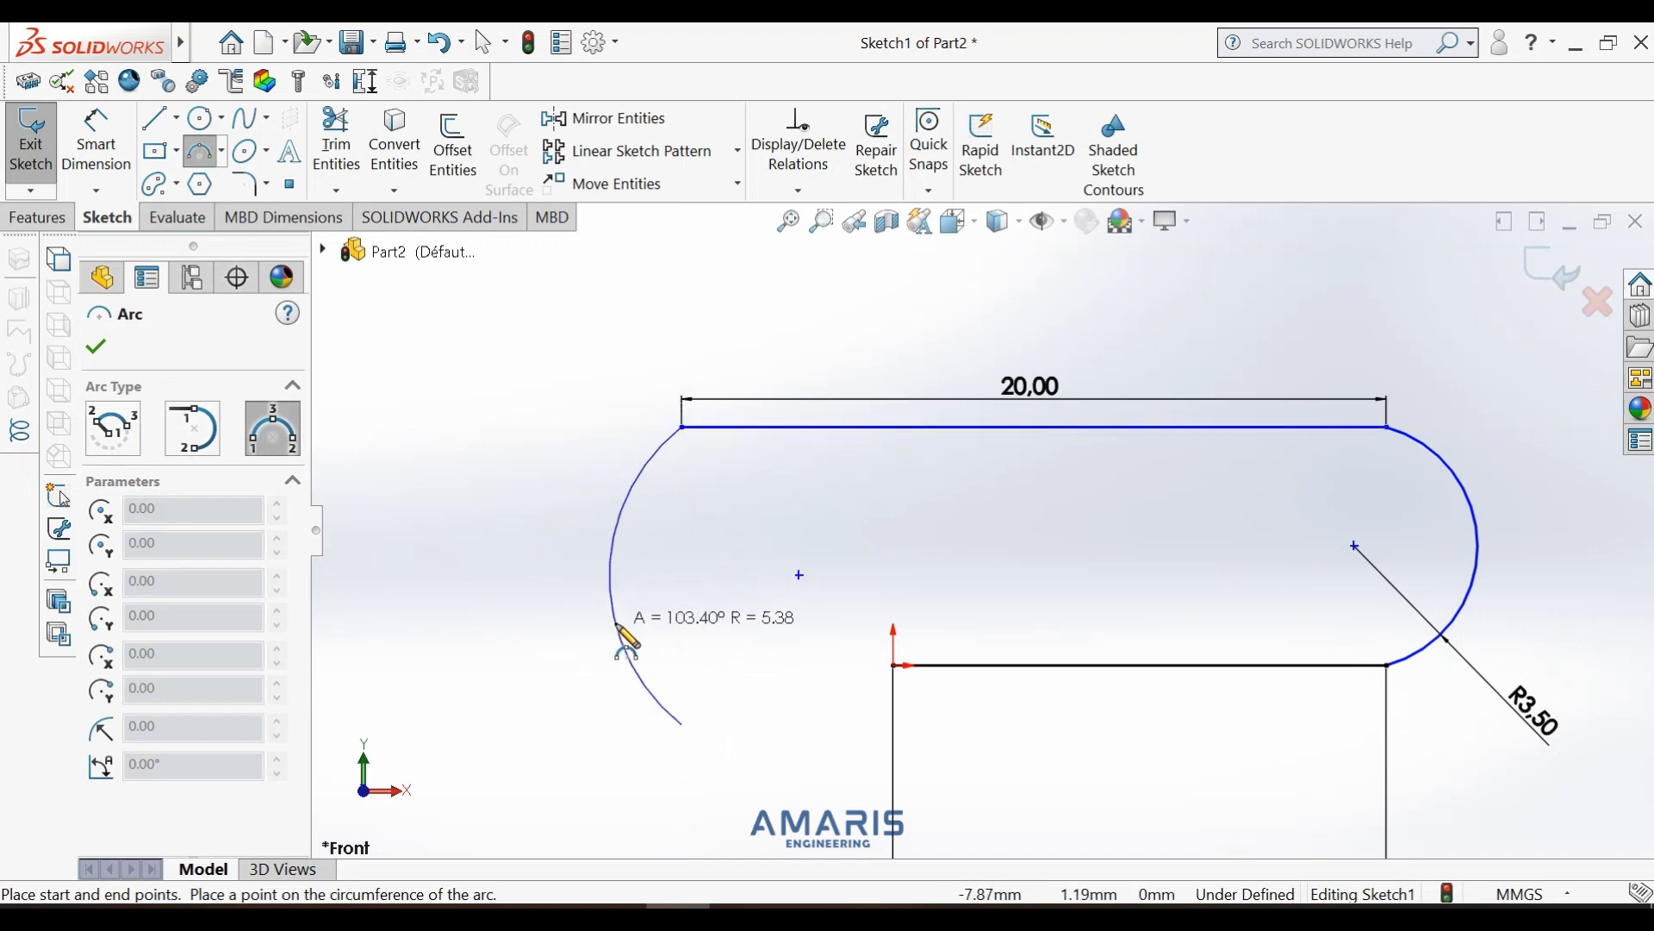
click(628, 646)
- Dimension the left-hand arc's radius and set it to 4.25 mm
click(110, 129)
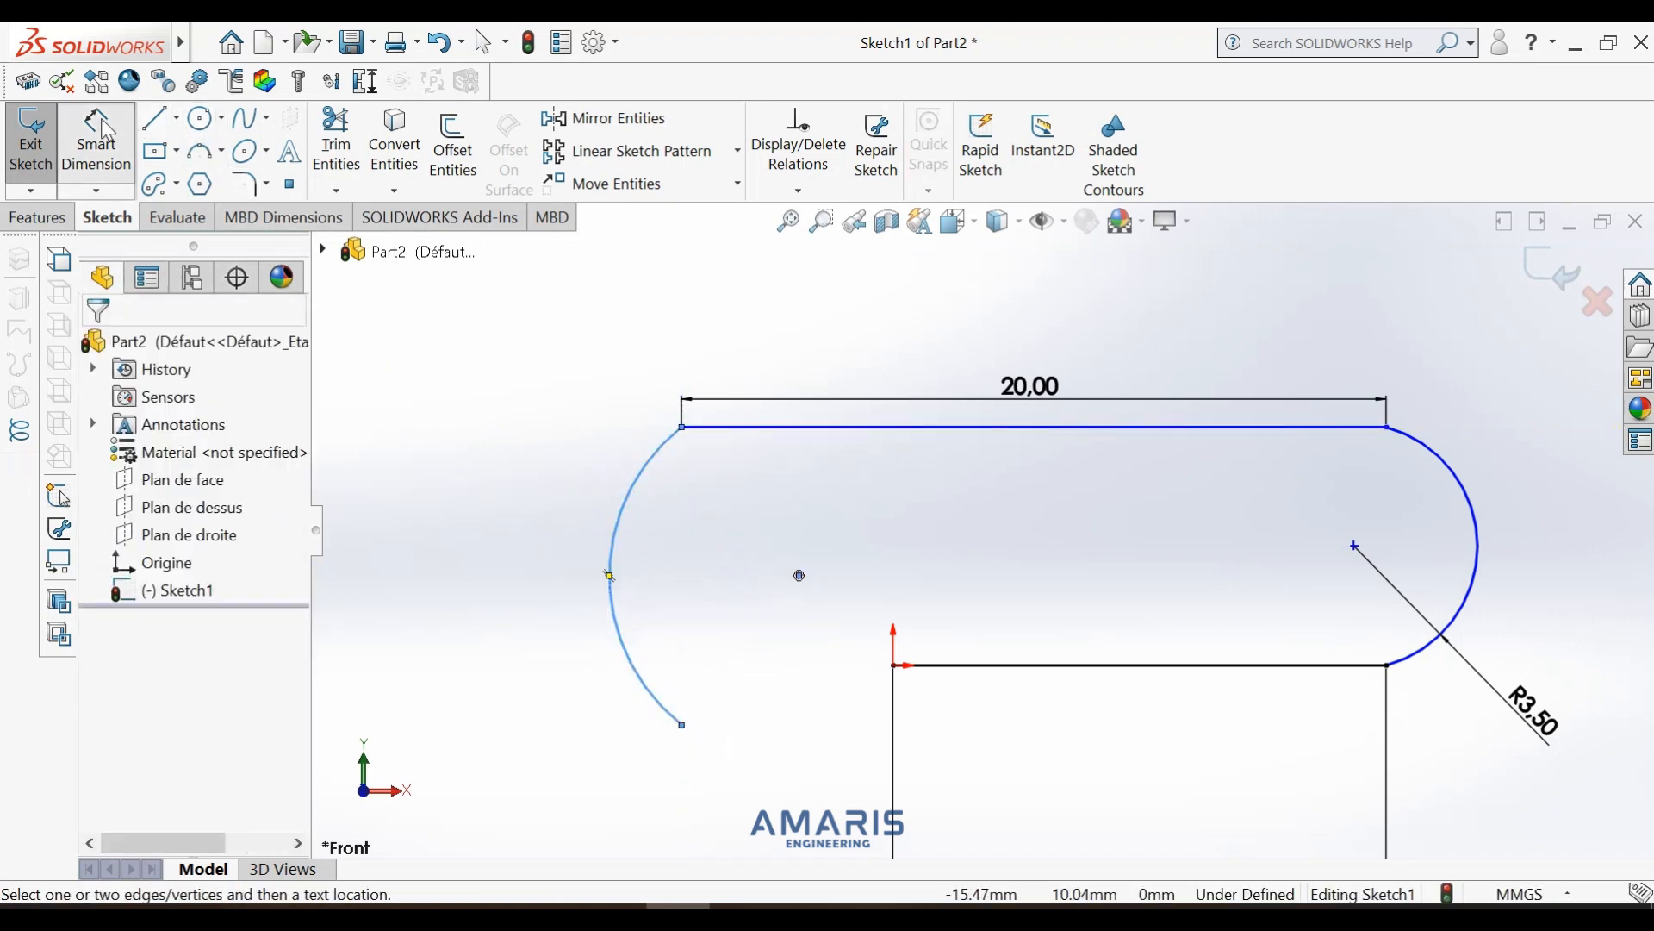
click(619, 539)
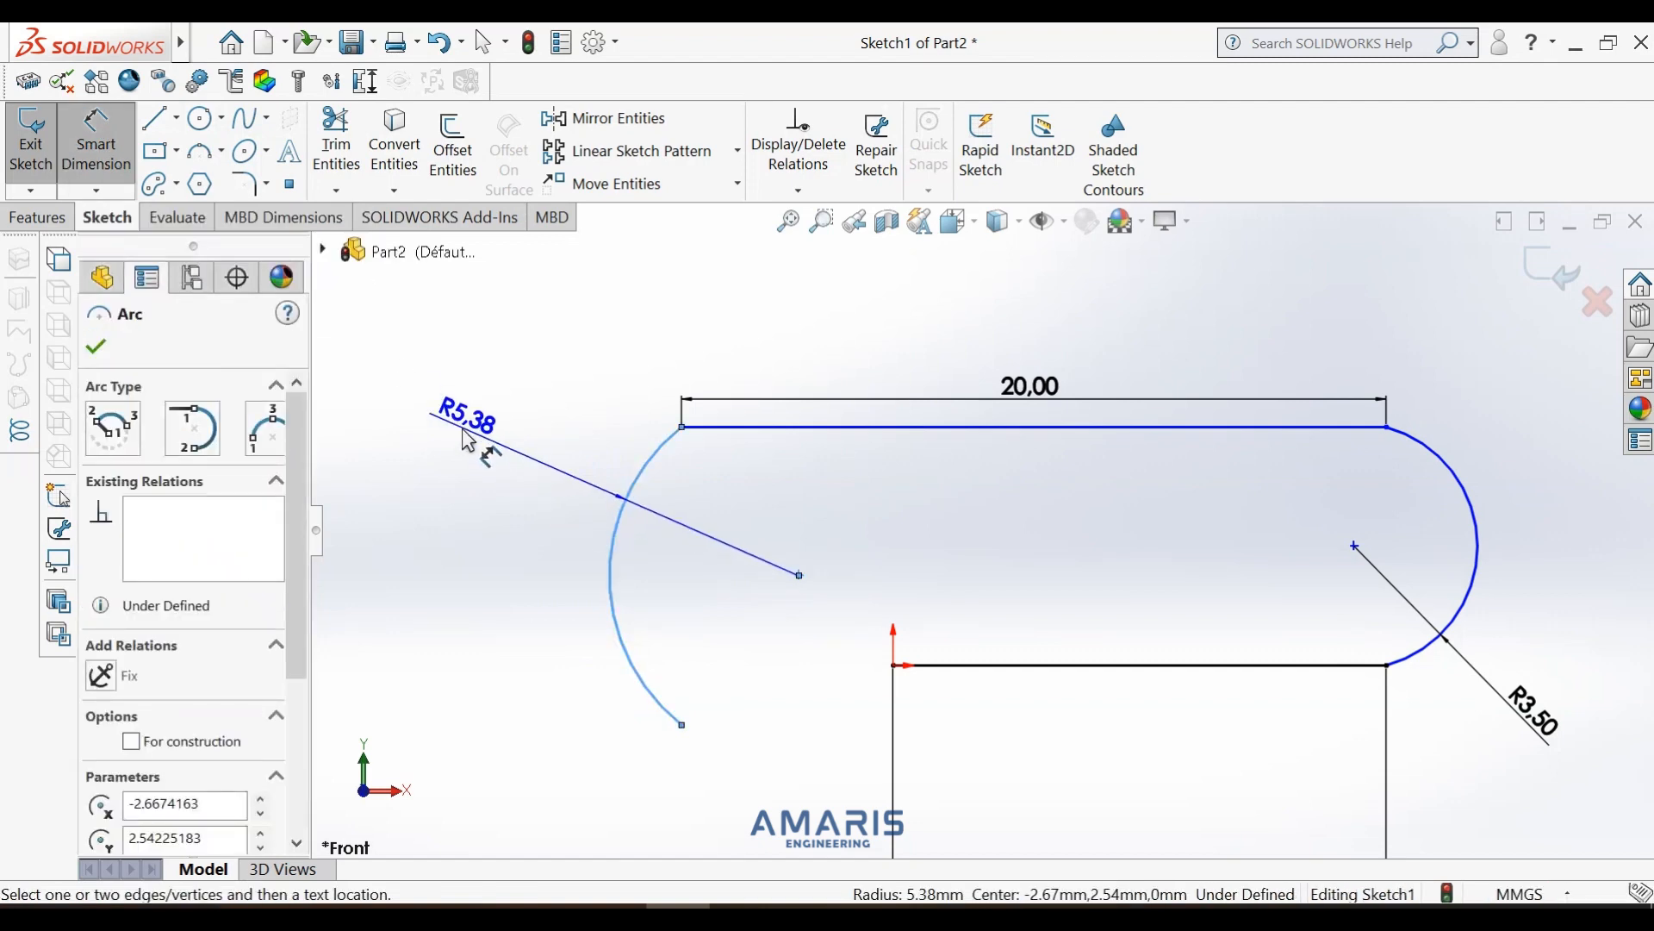
click(467, 440)
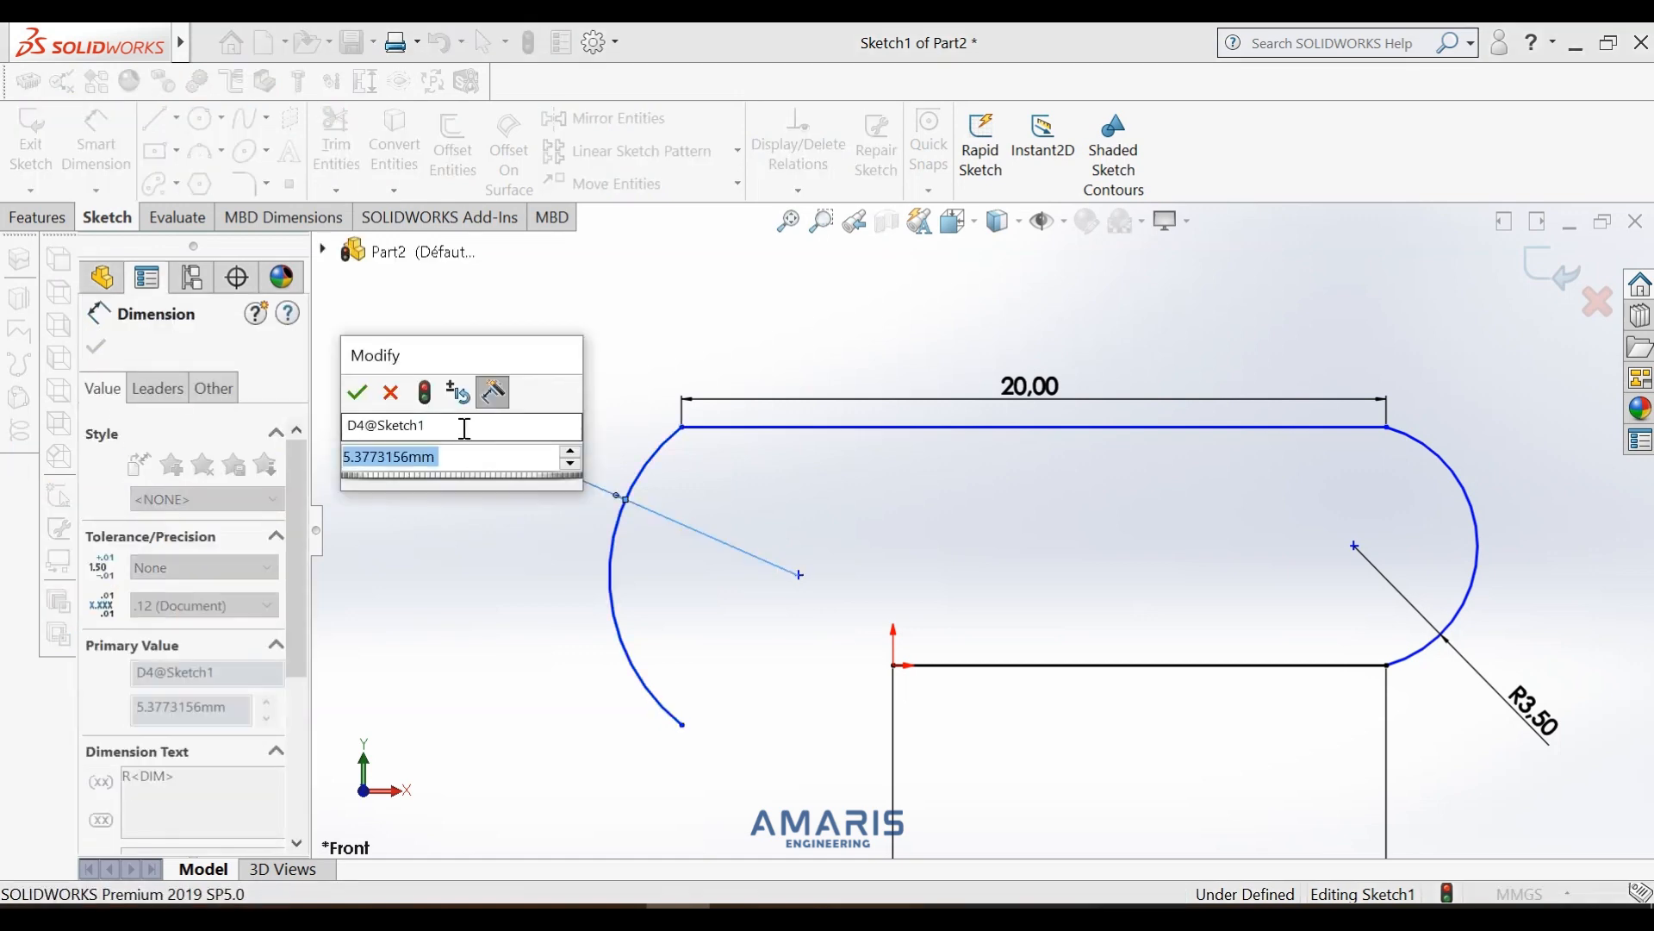
text(4)
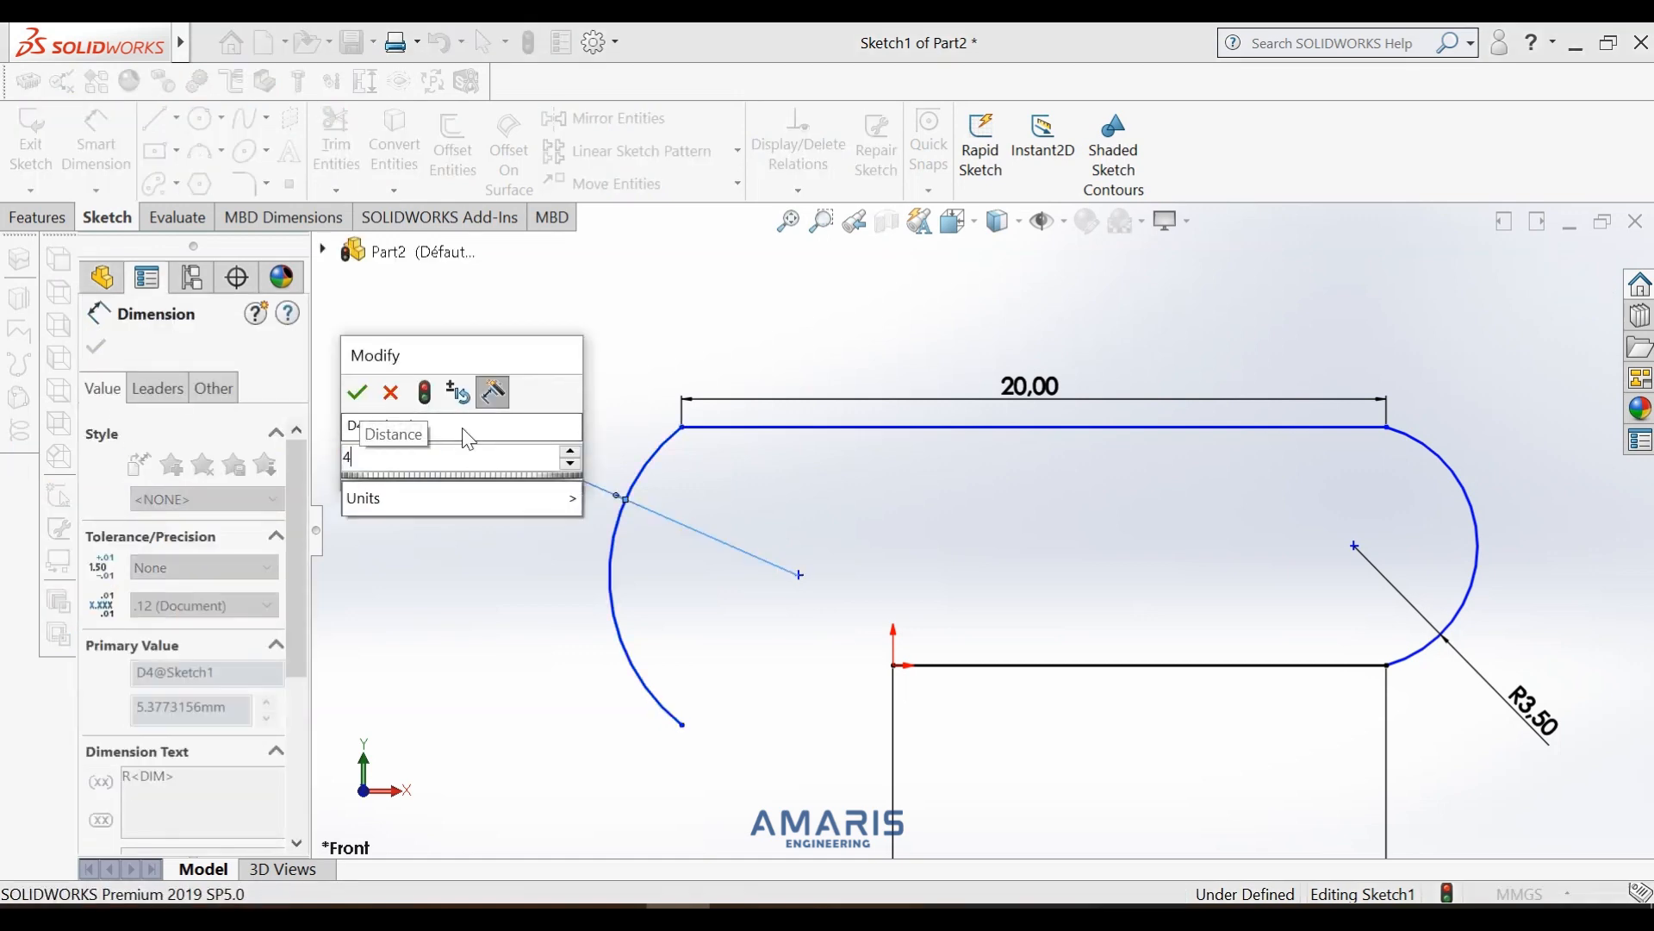
text(.2)
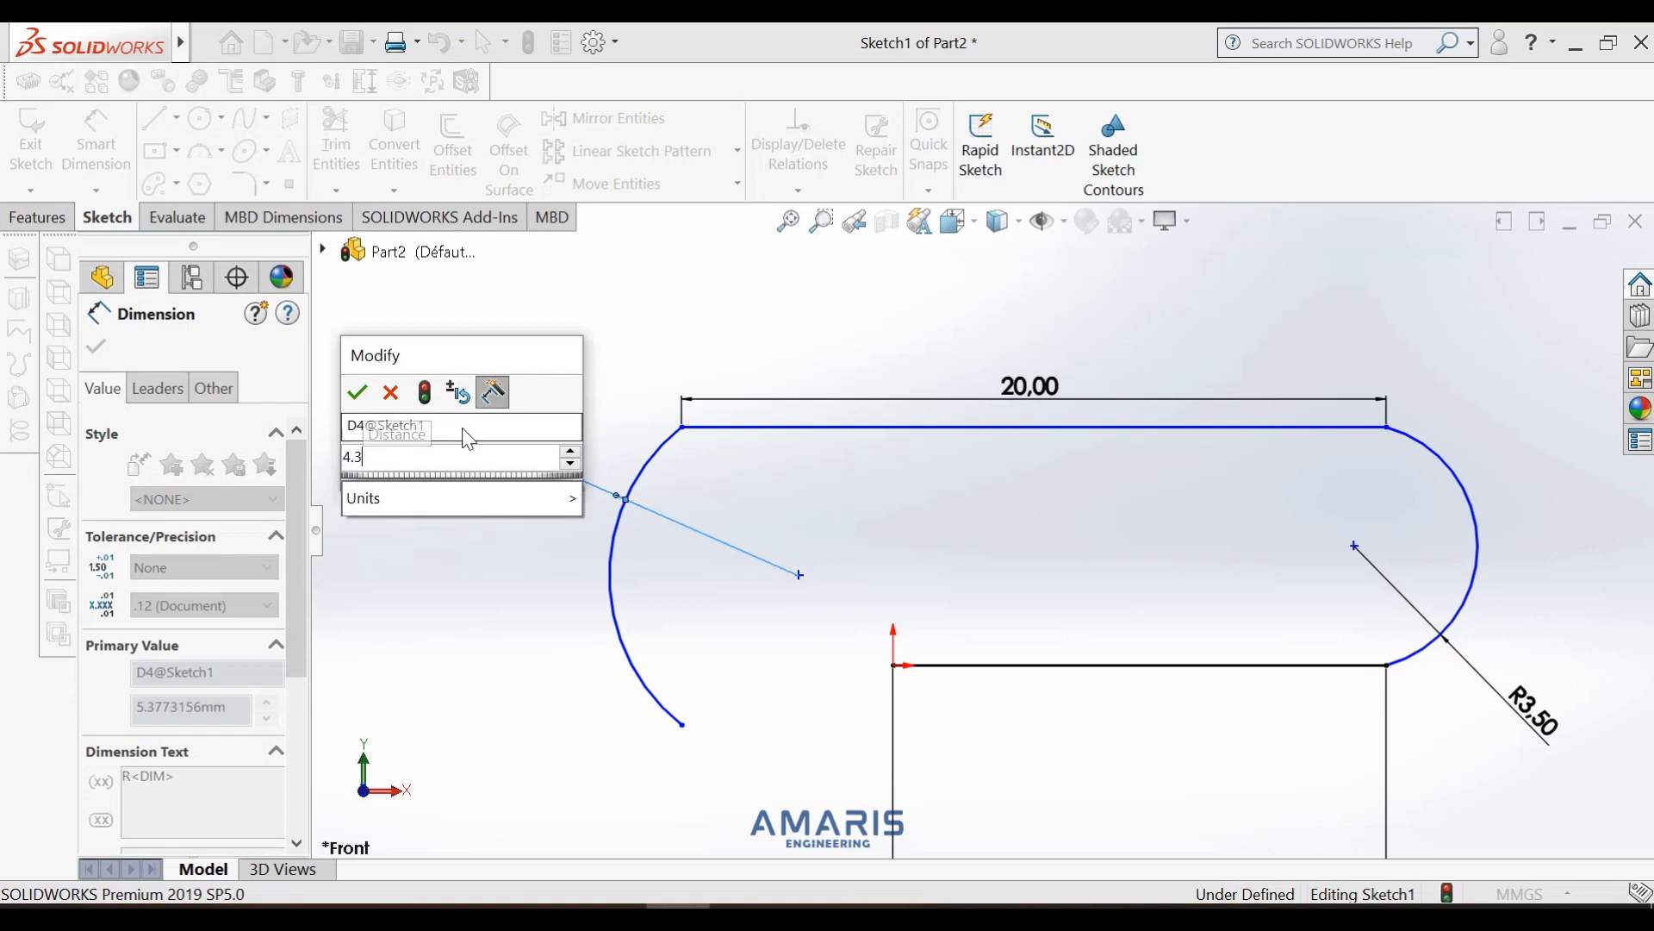
text(5)
key(Return)
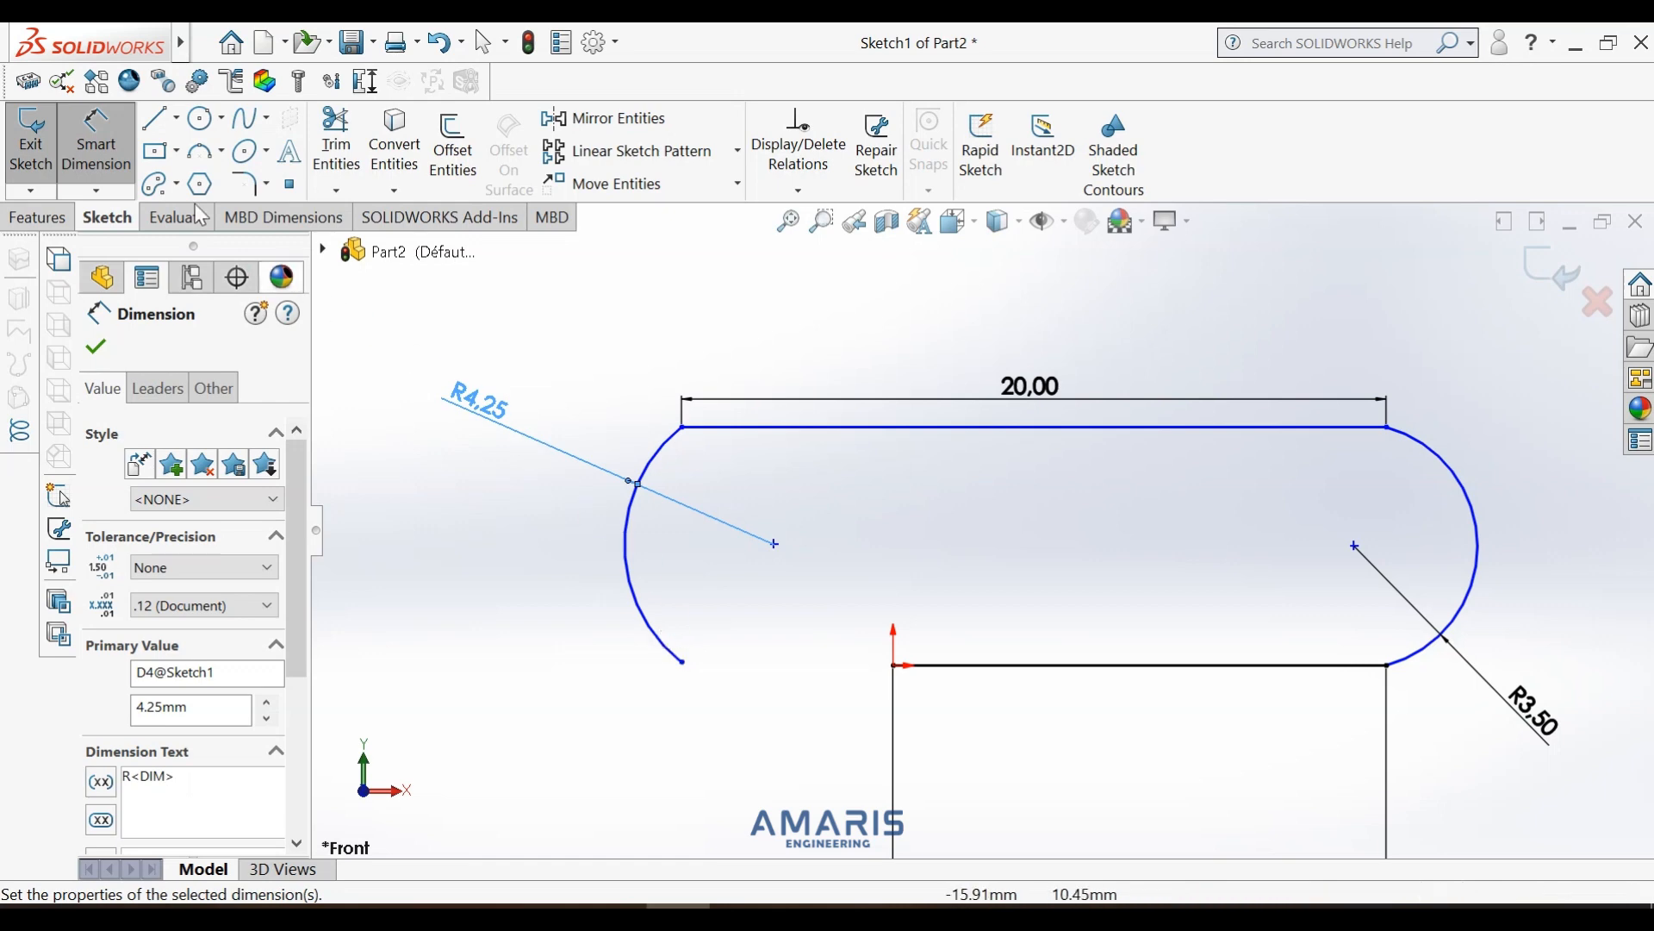
- Delete the left-hand arc together with its radius dimension
click(106, 355)
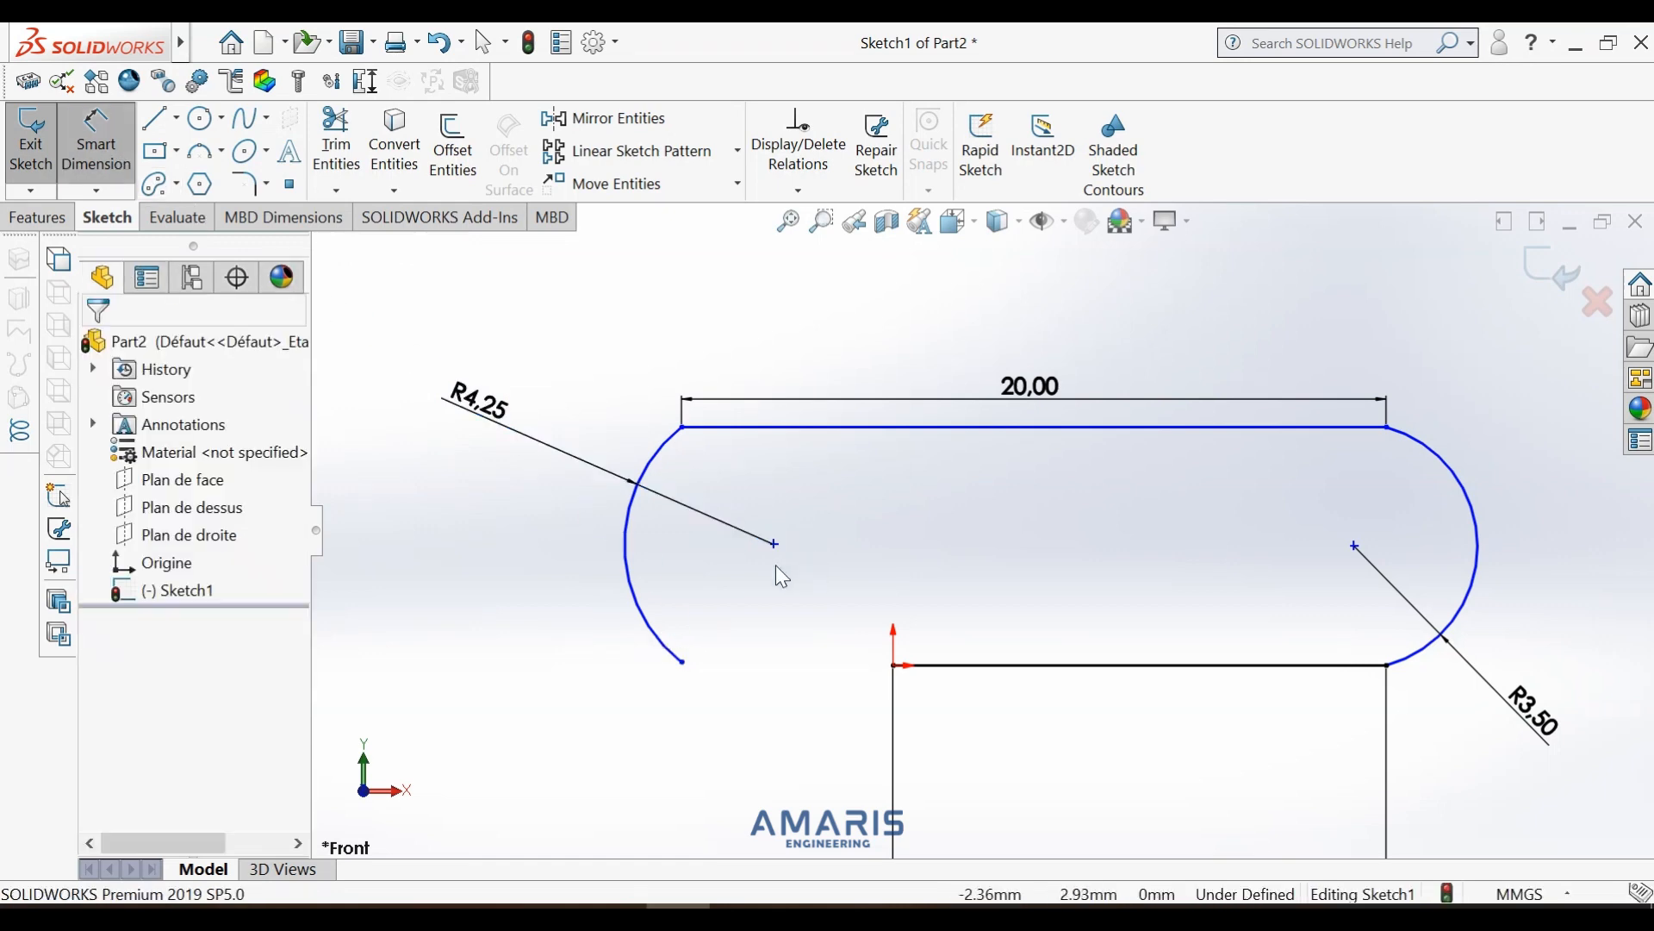
key(Escape)
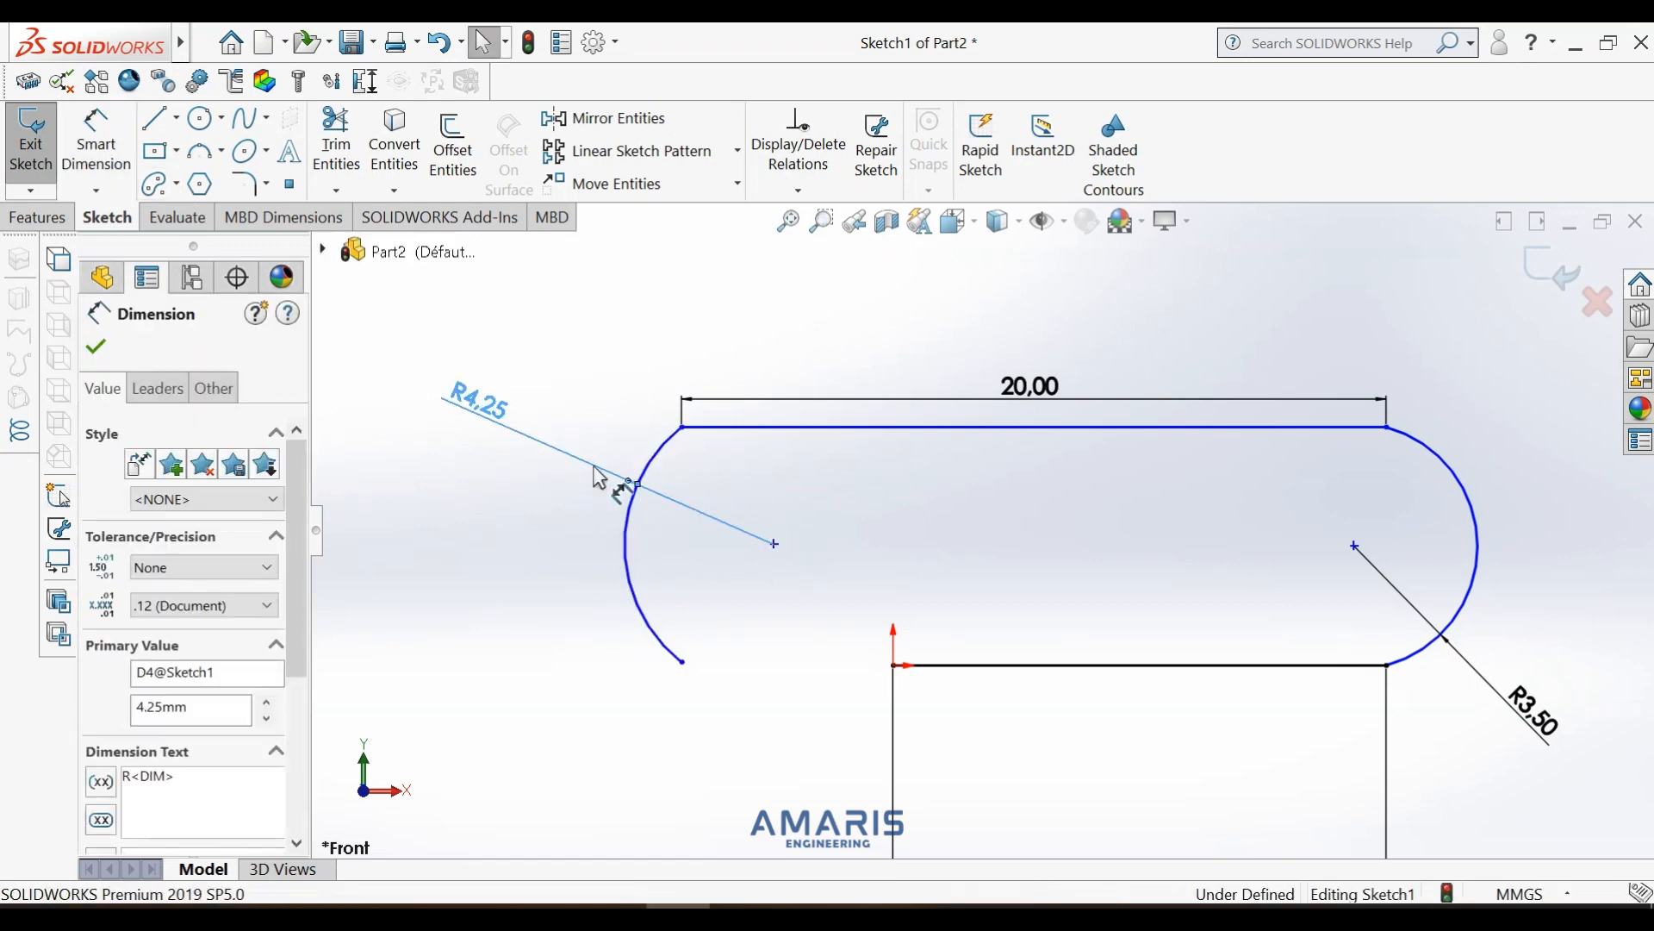
key(Delete)
click(632, 523)
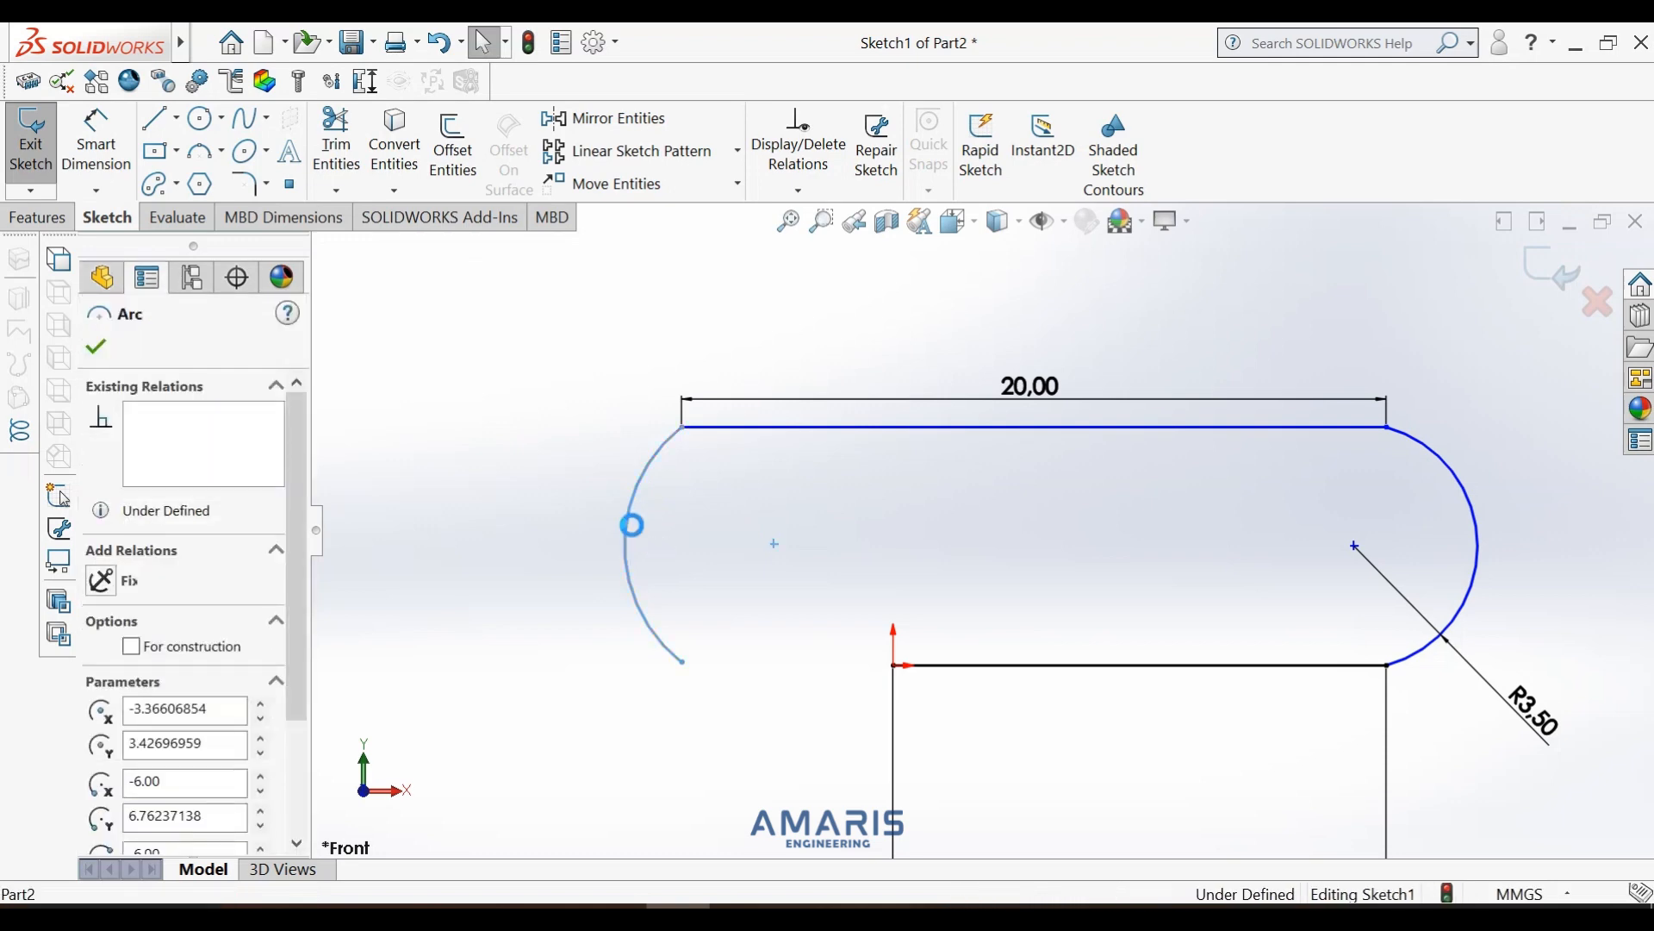
key(Delete)
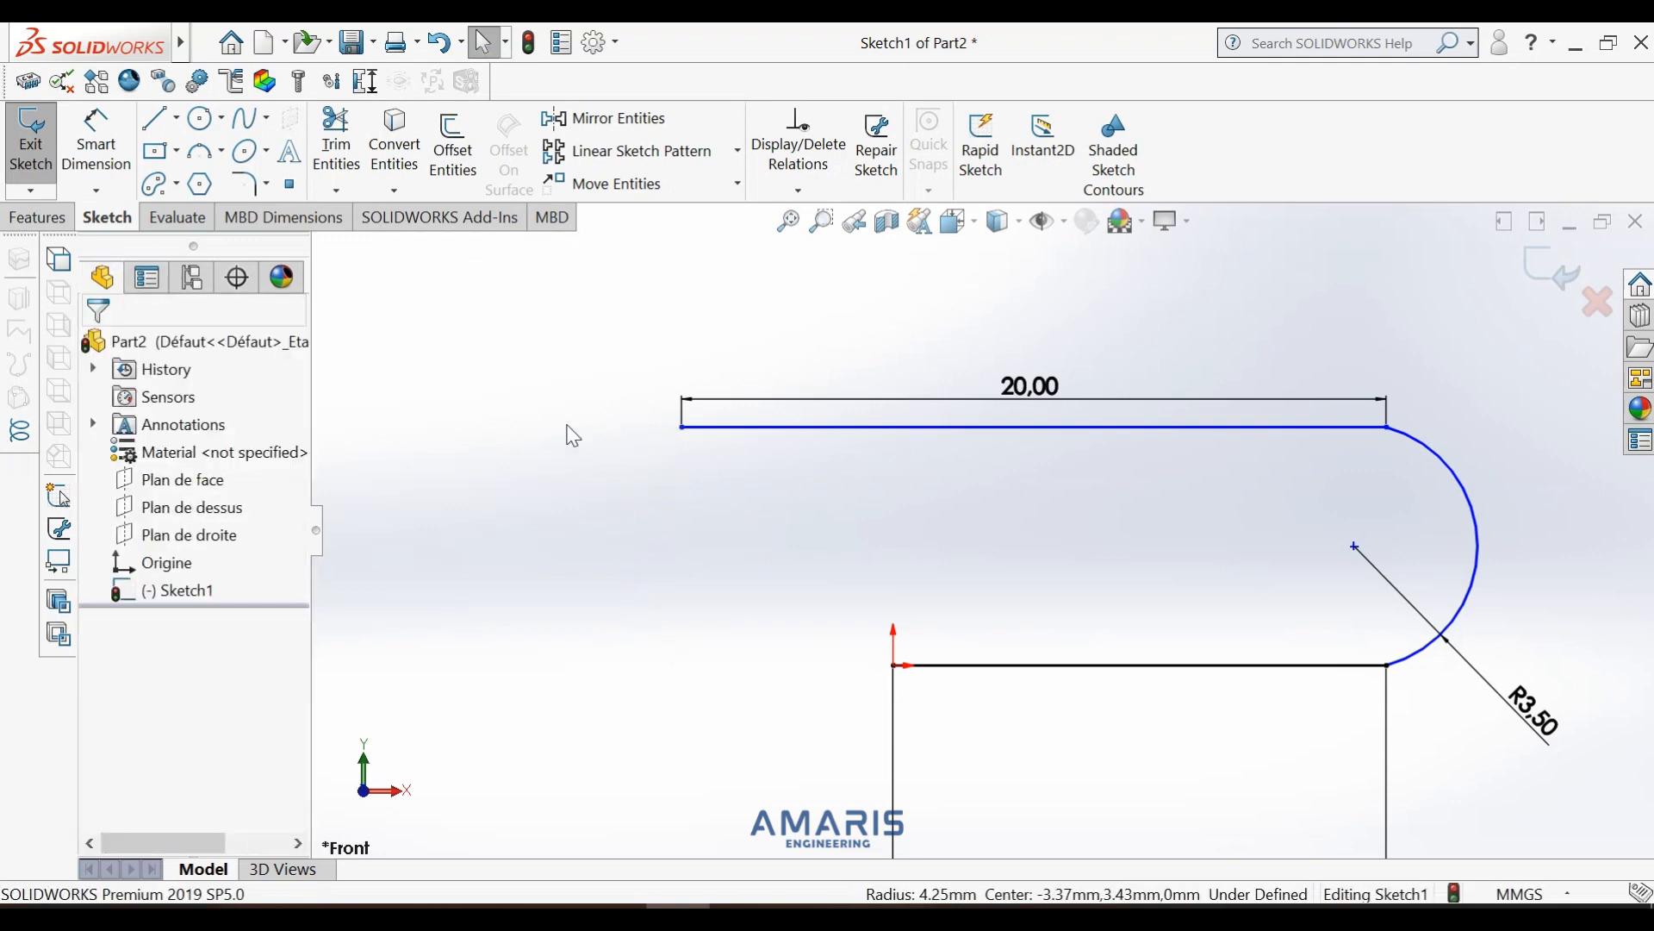
- Draw a three-point arc of about 4.3 mm radius from the upper line's left end to below the origin's level, bulging outward to the left
click(200, 152)
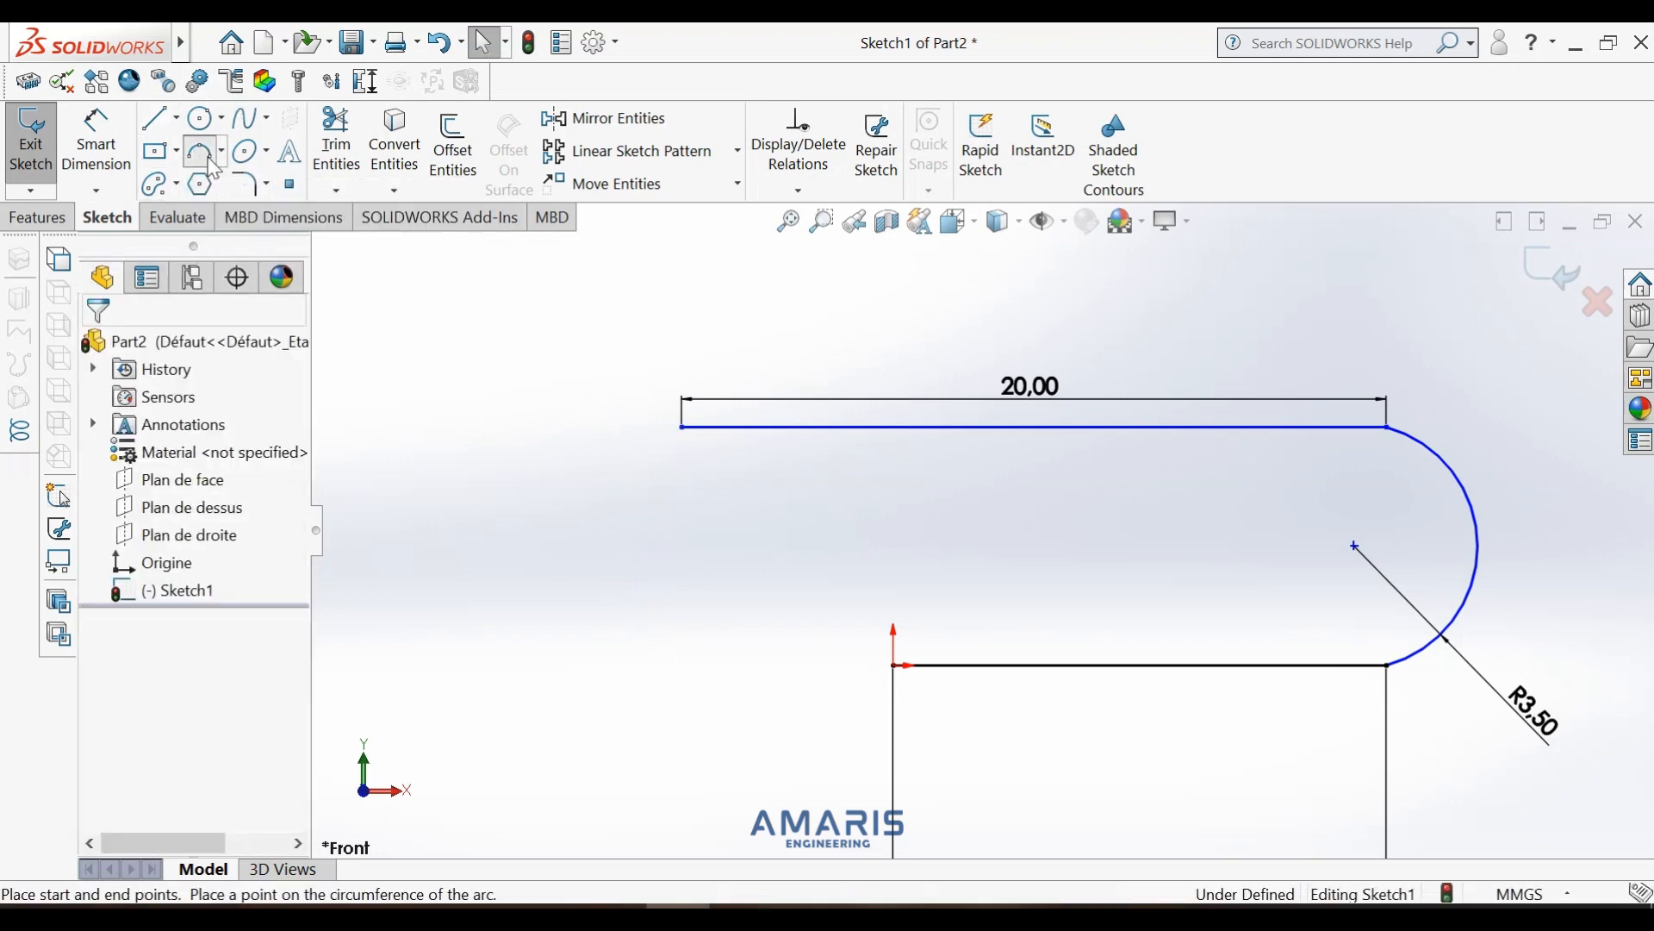
click(680, 427)
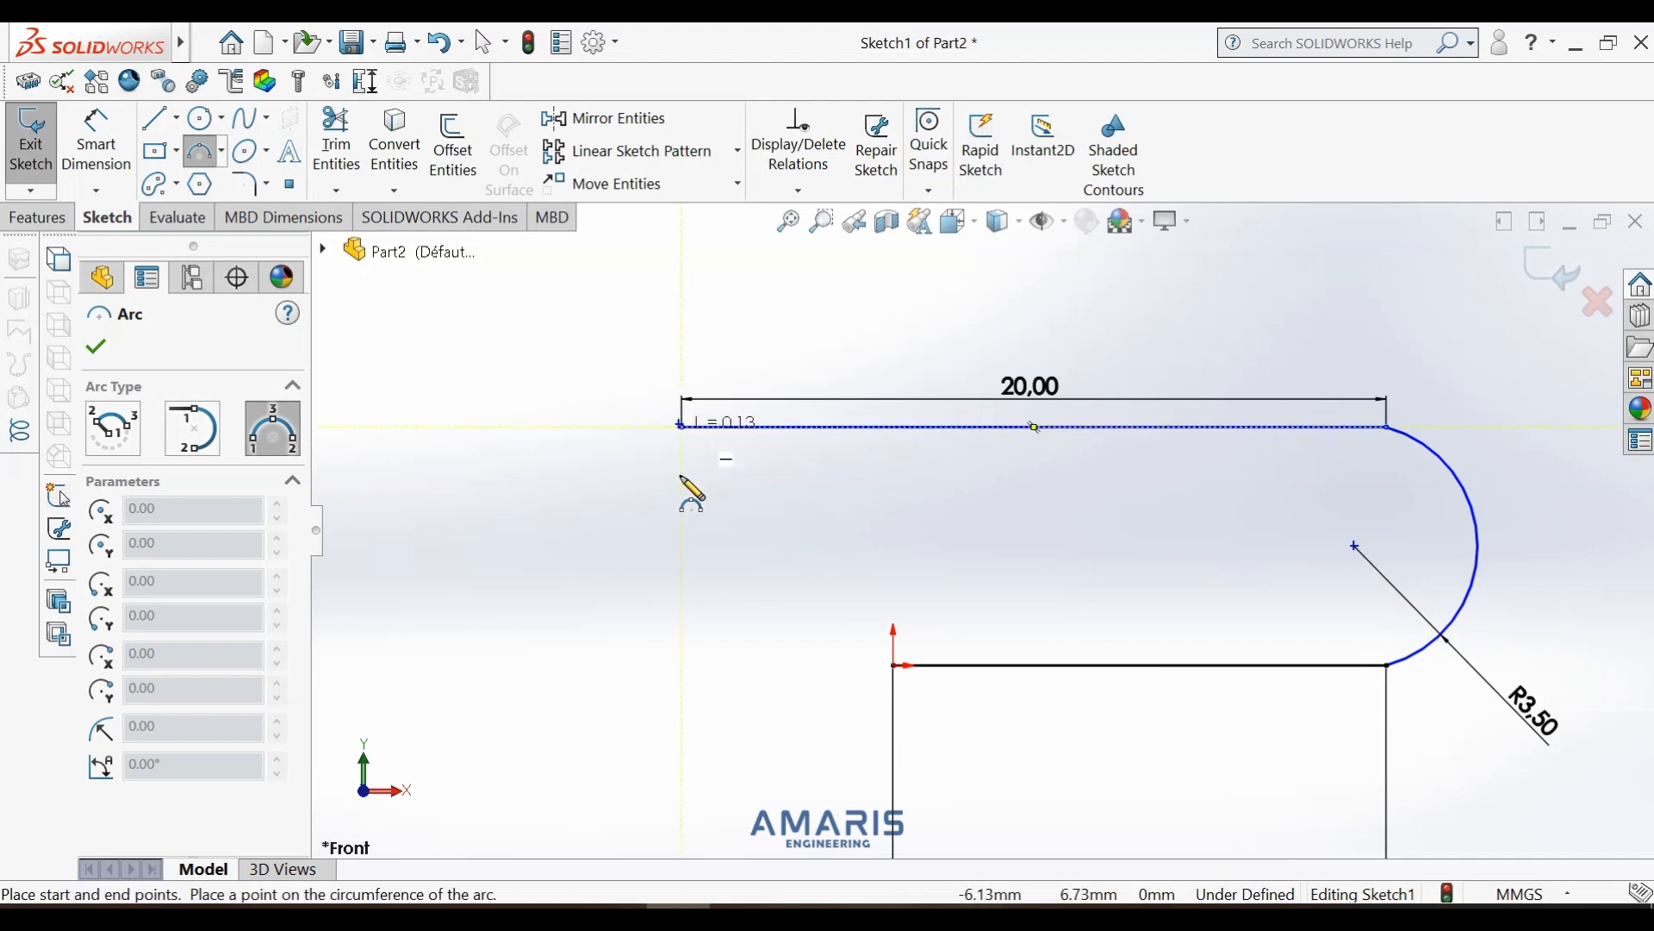
click(680, 720)
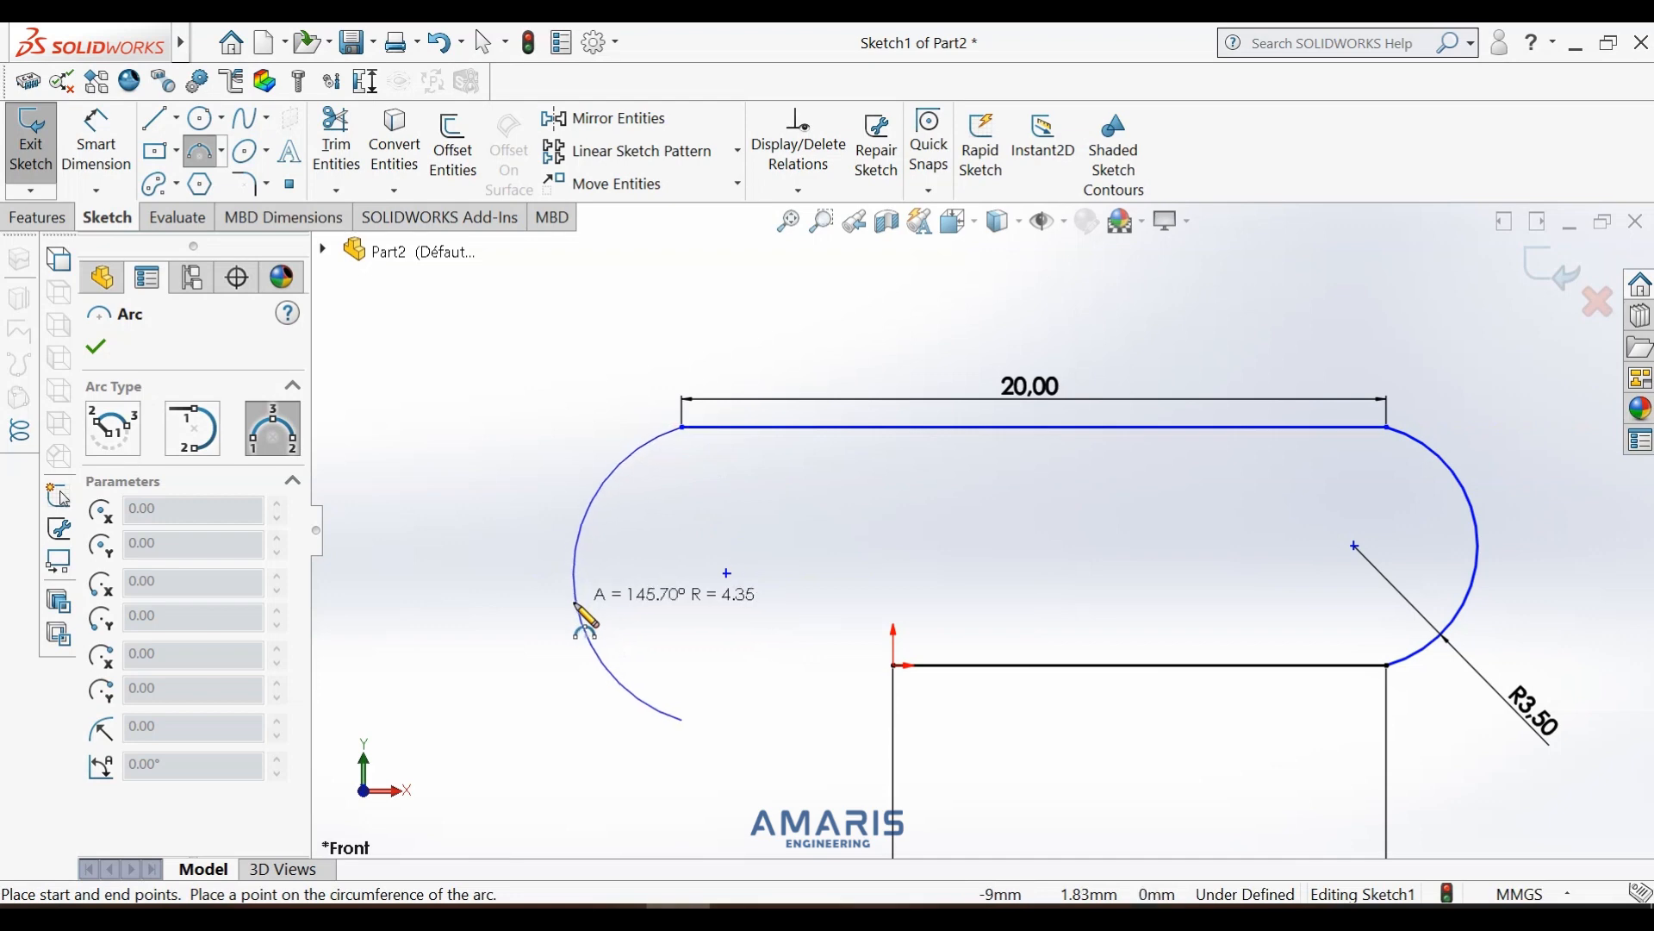
click(573, 608)
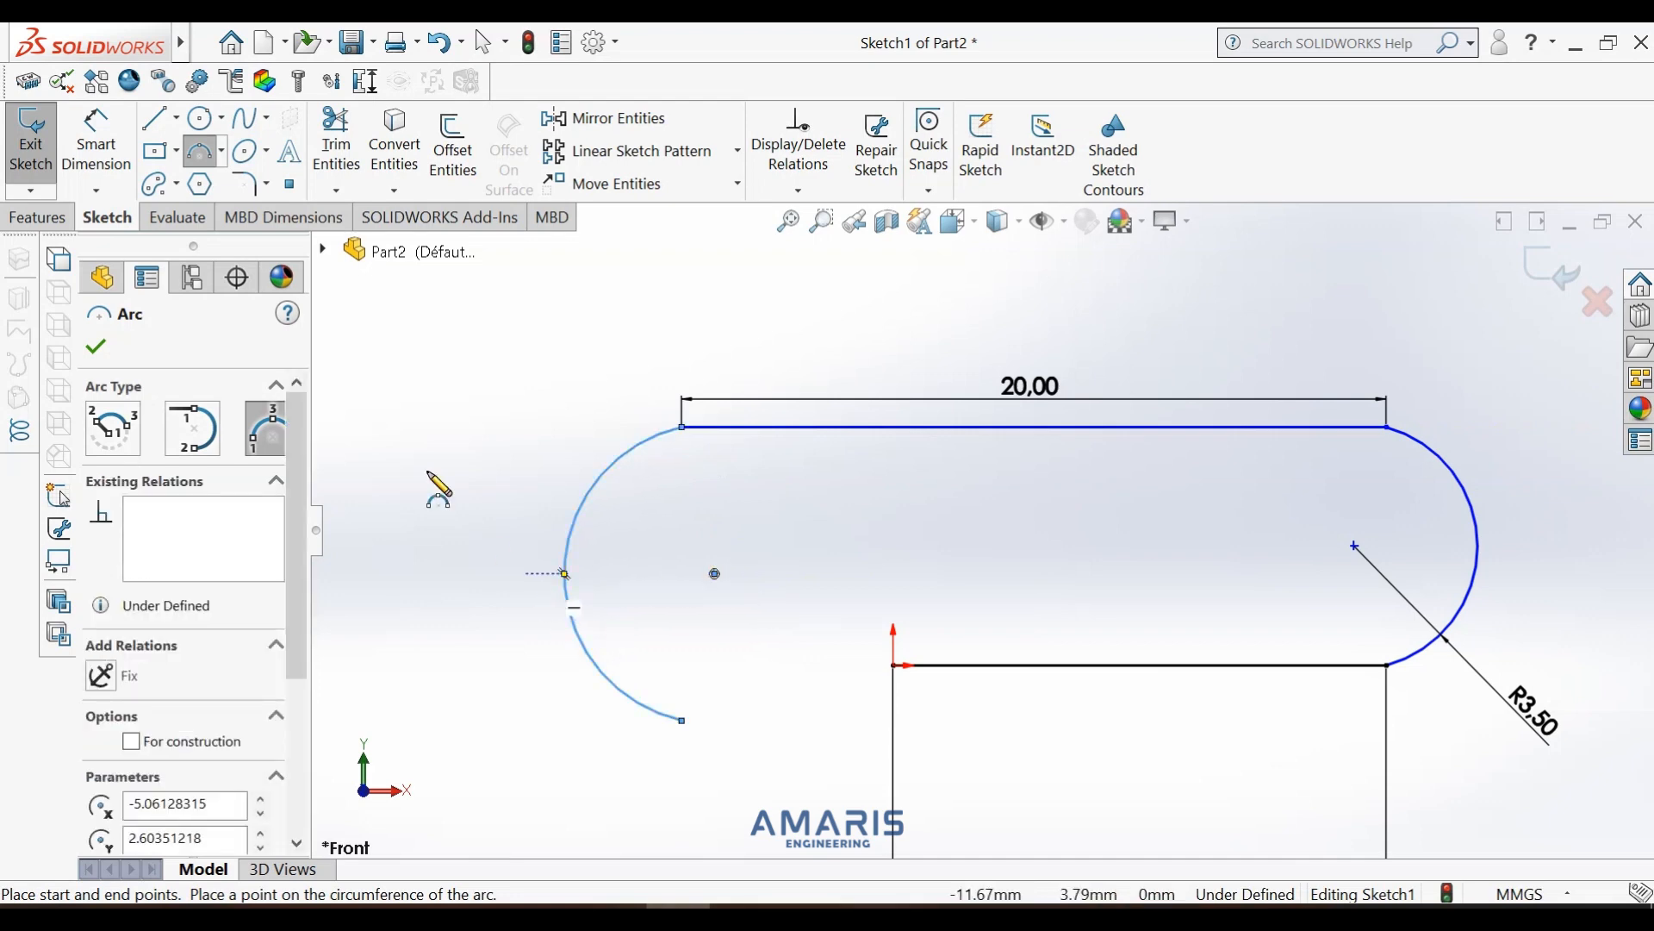
- Dimension the new left-hand arc's radius and set it to 4.25 mm
click(96, 138)
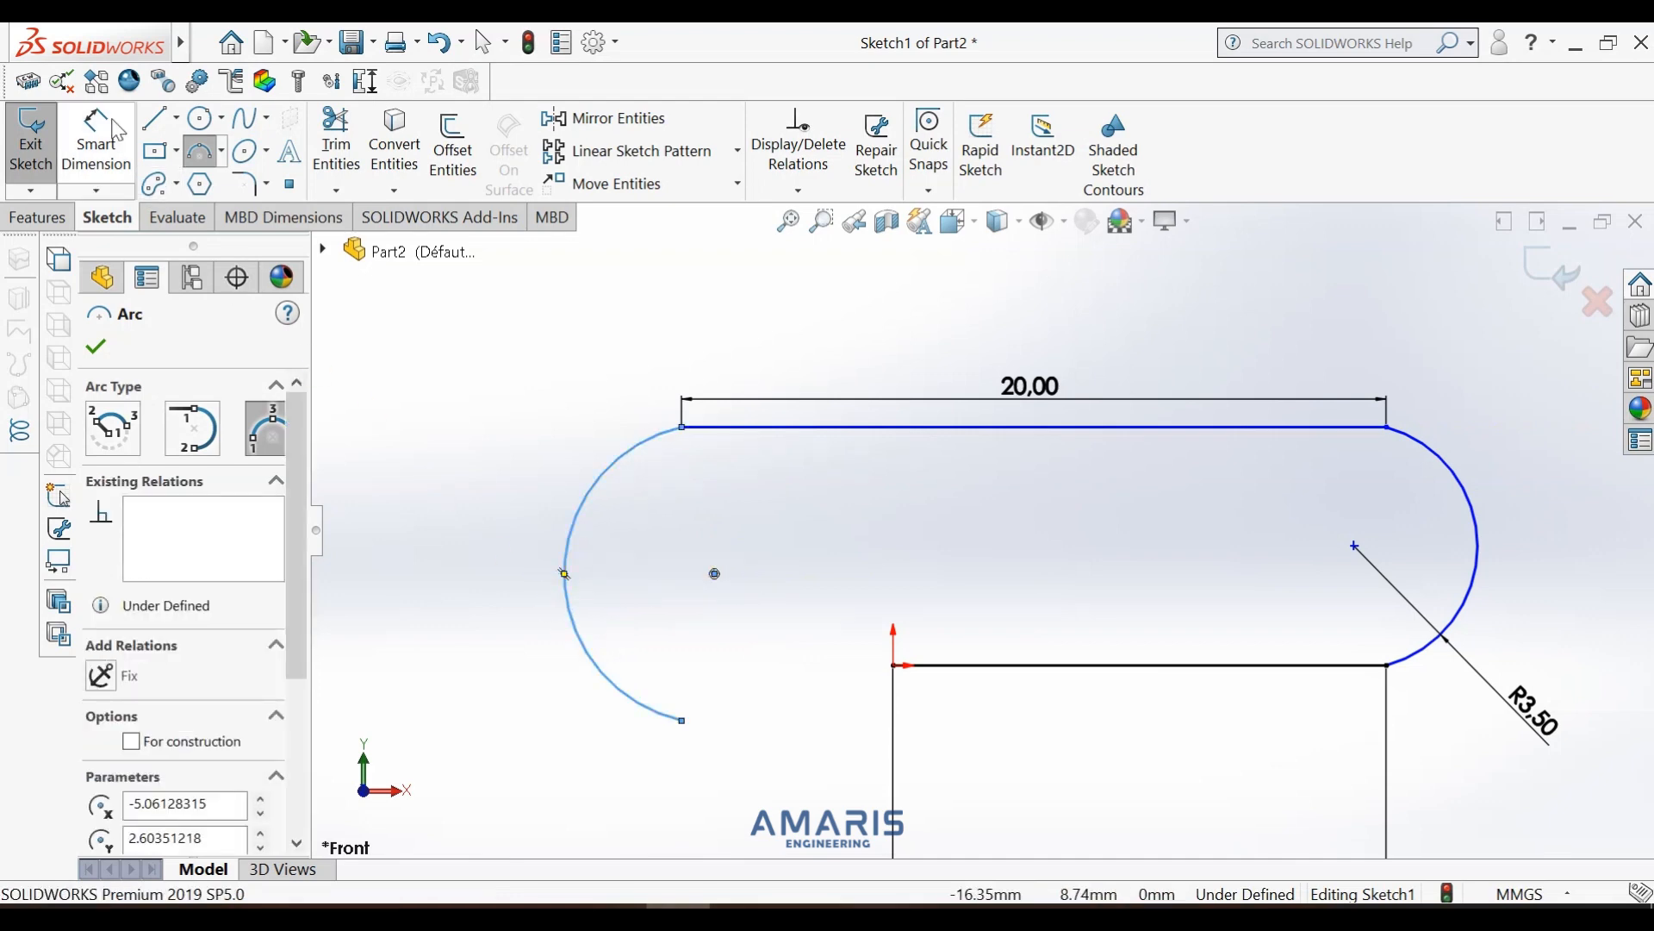
click(615, 477)
click(551, 420)
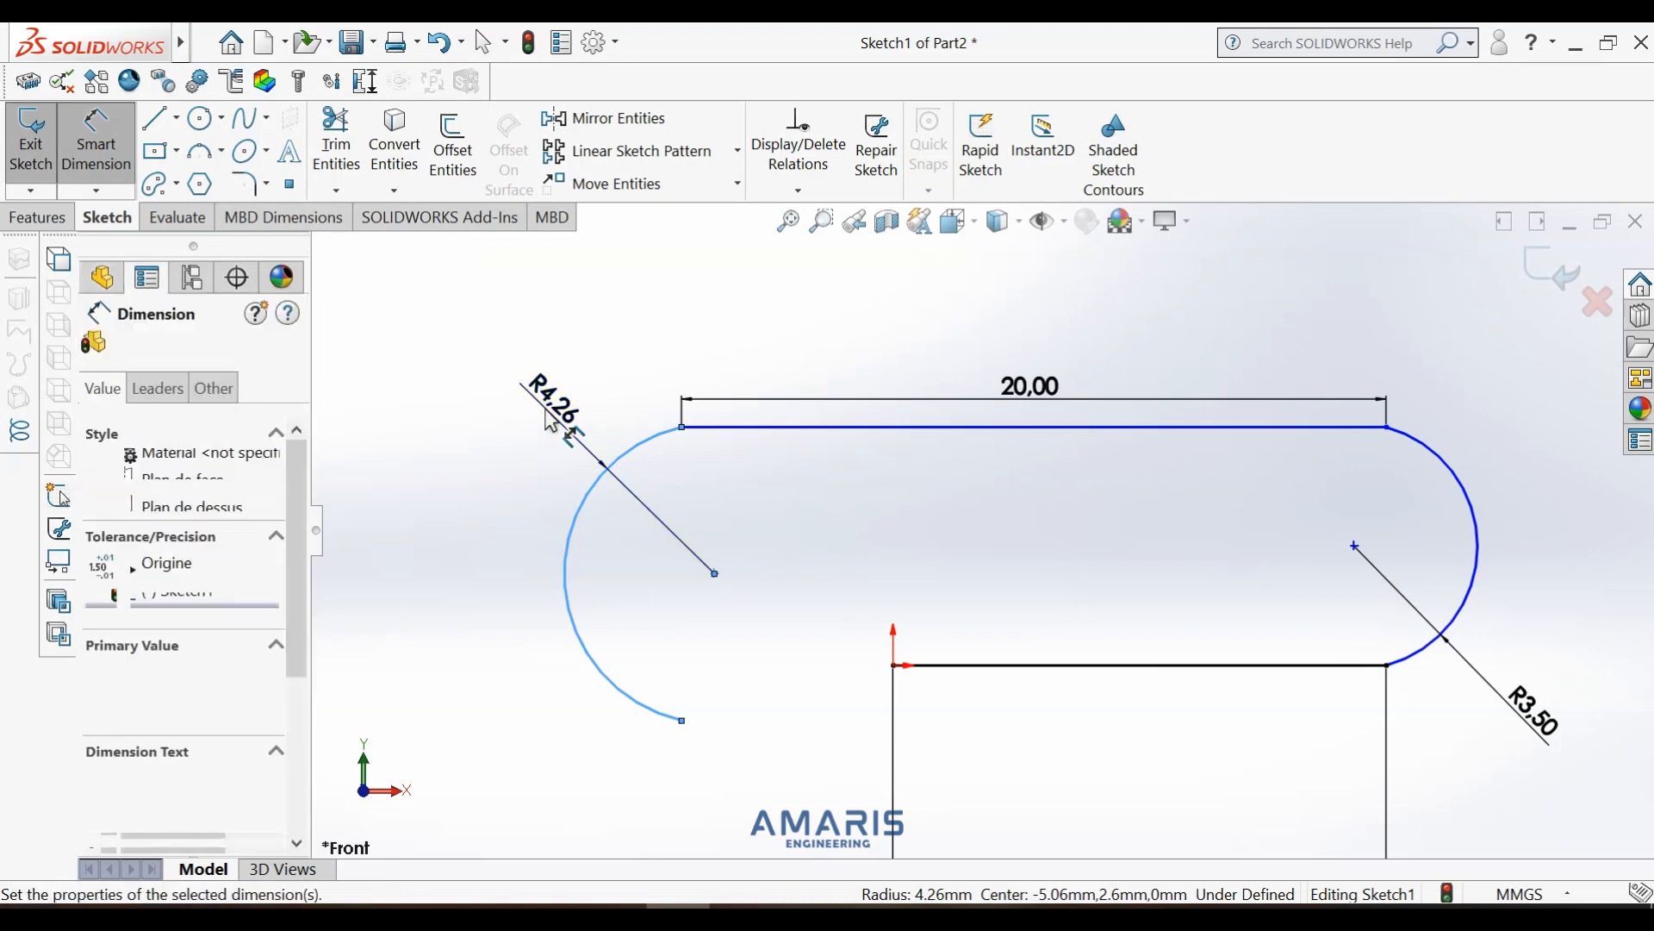
text(4)
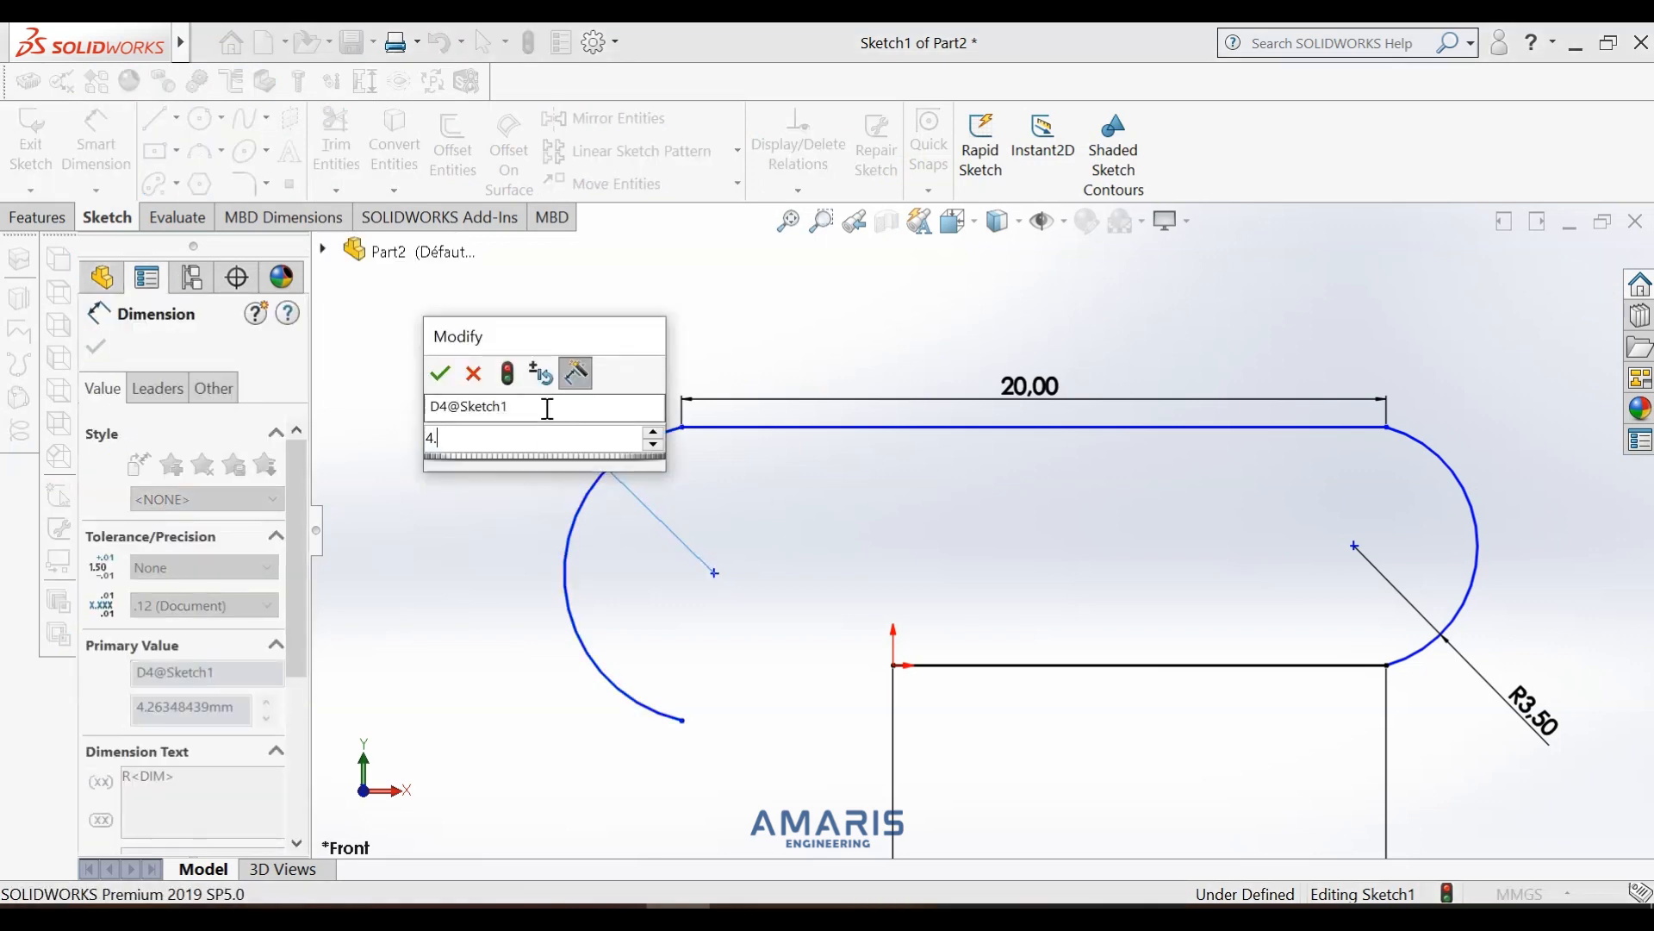
text(.25)
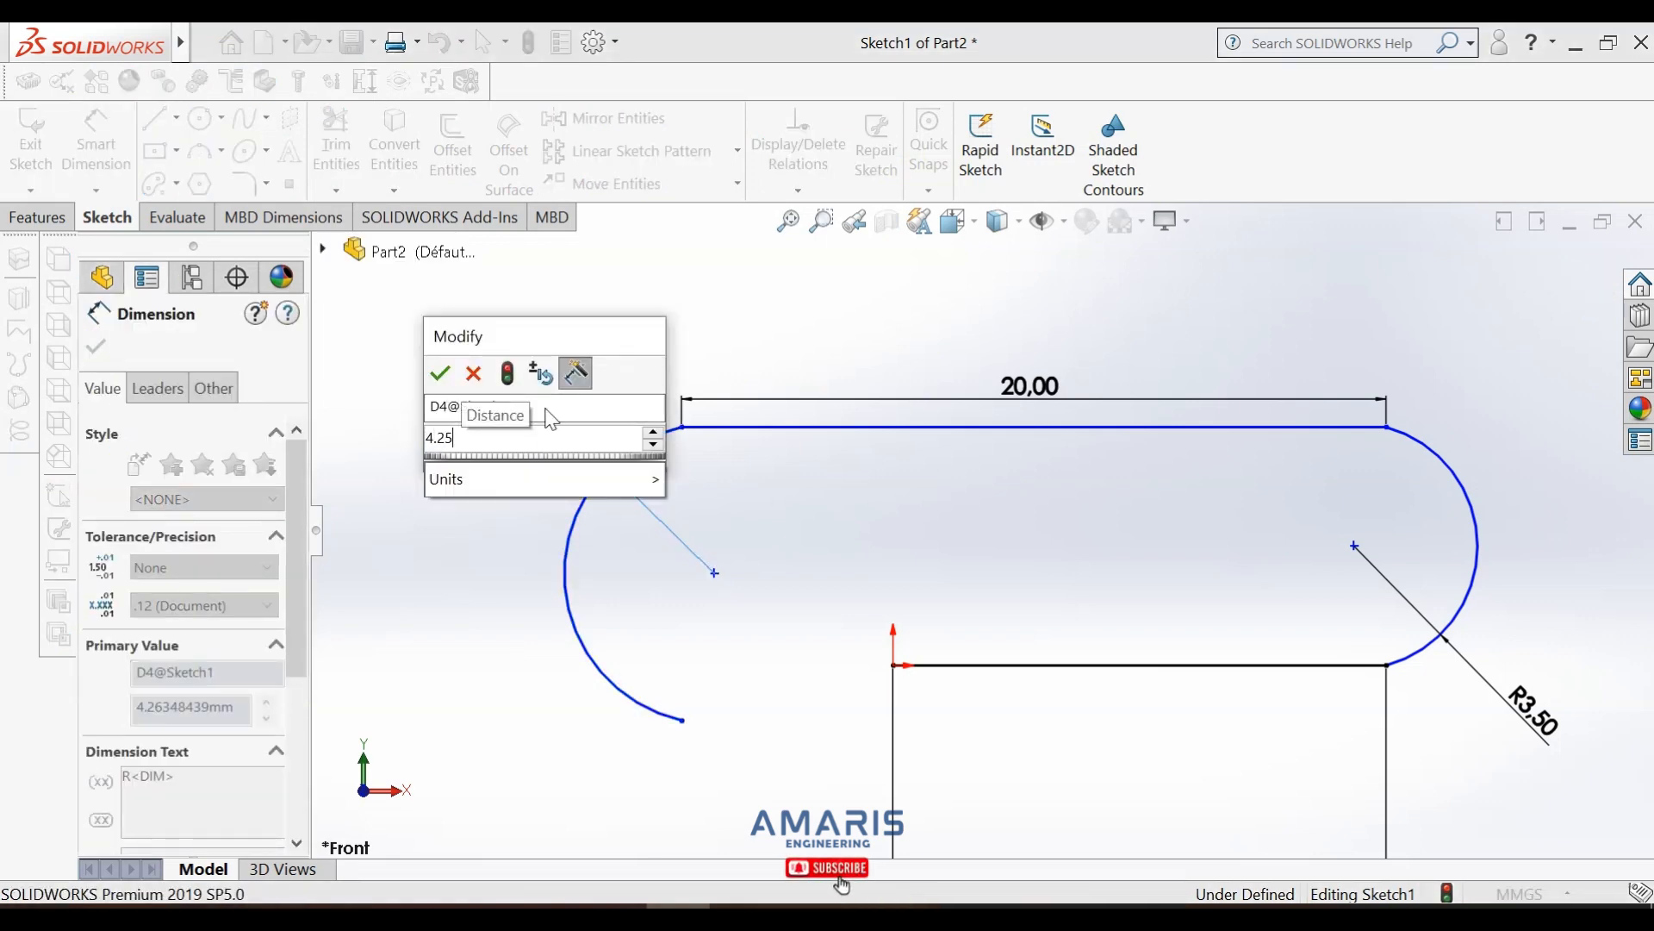
key(Return)
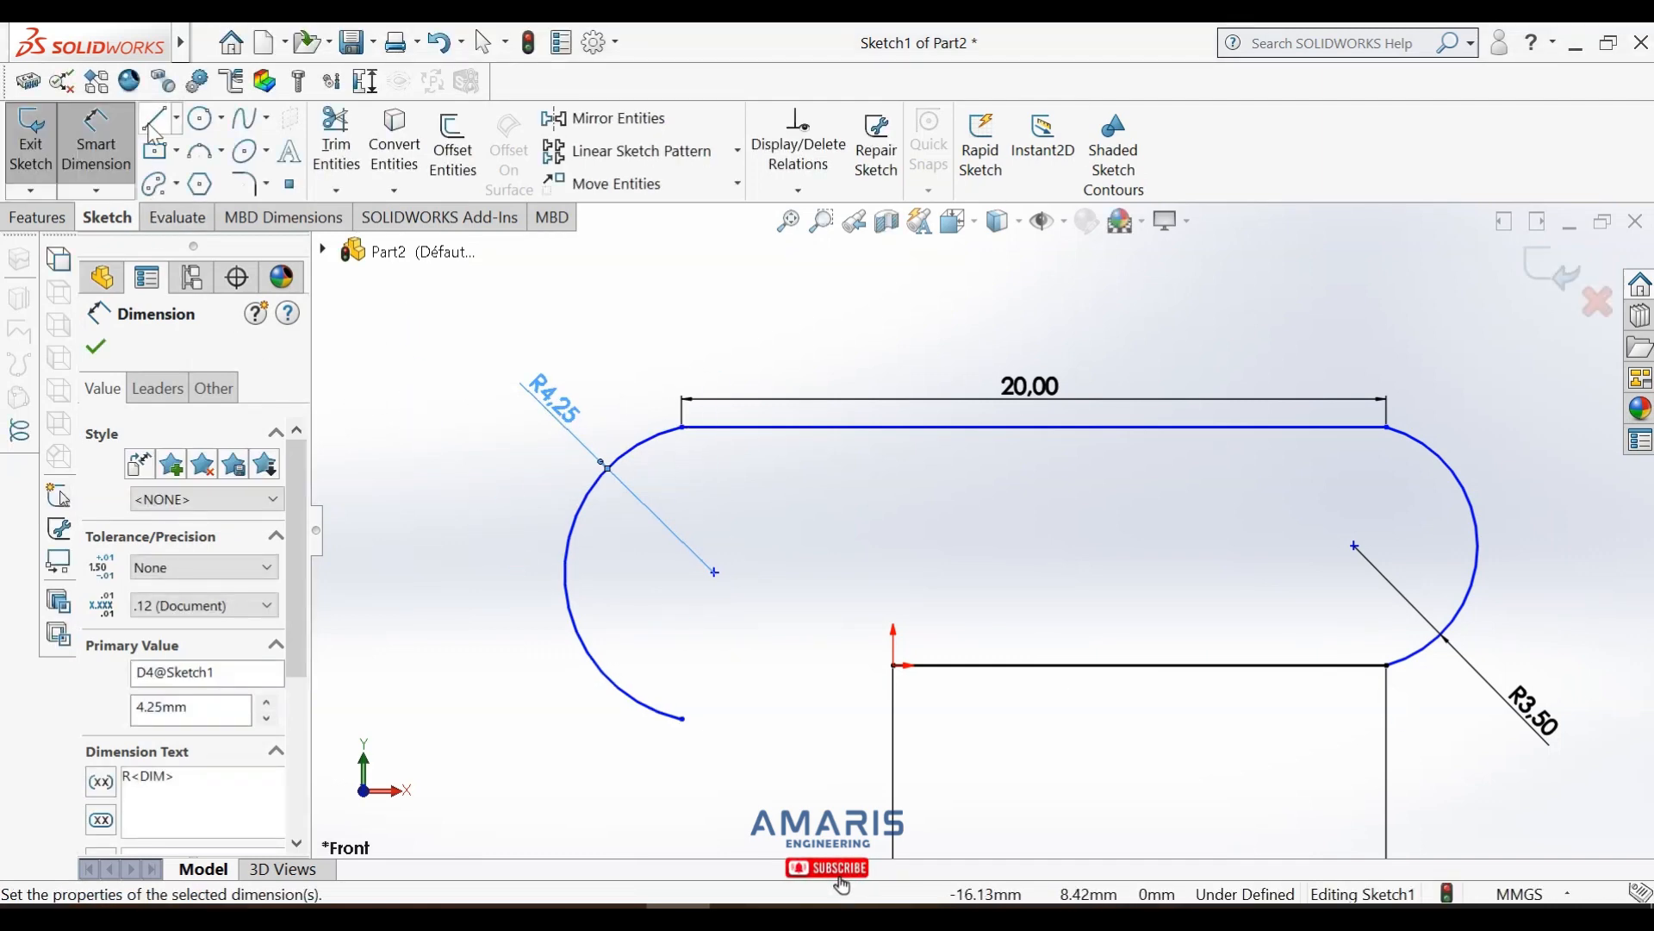
- Dimension the vertical distance from the left arc's lower end to the horizontal line through the origin and set it to 1.5 mm
click(682, 718)
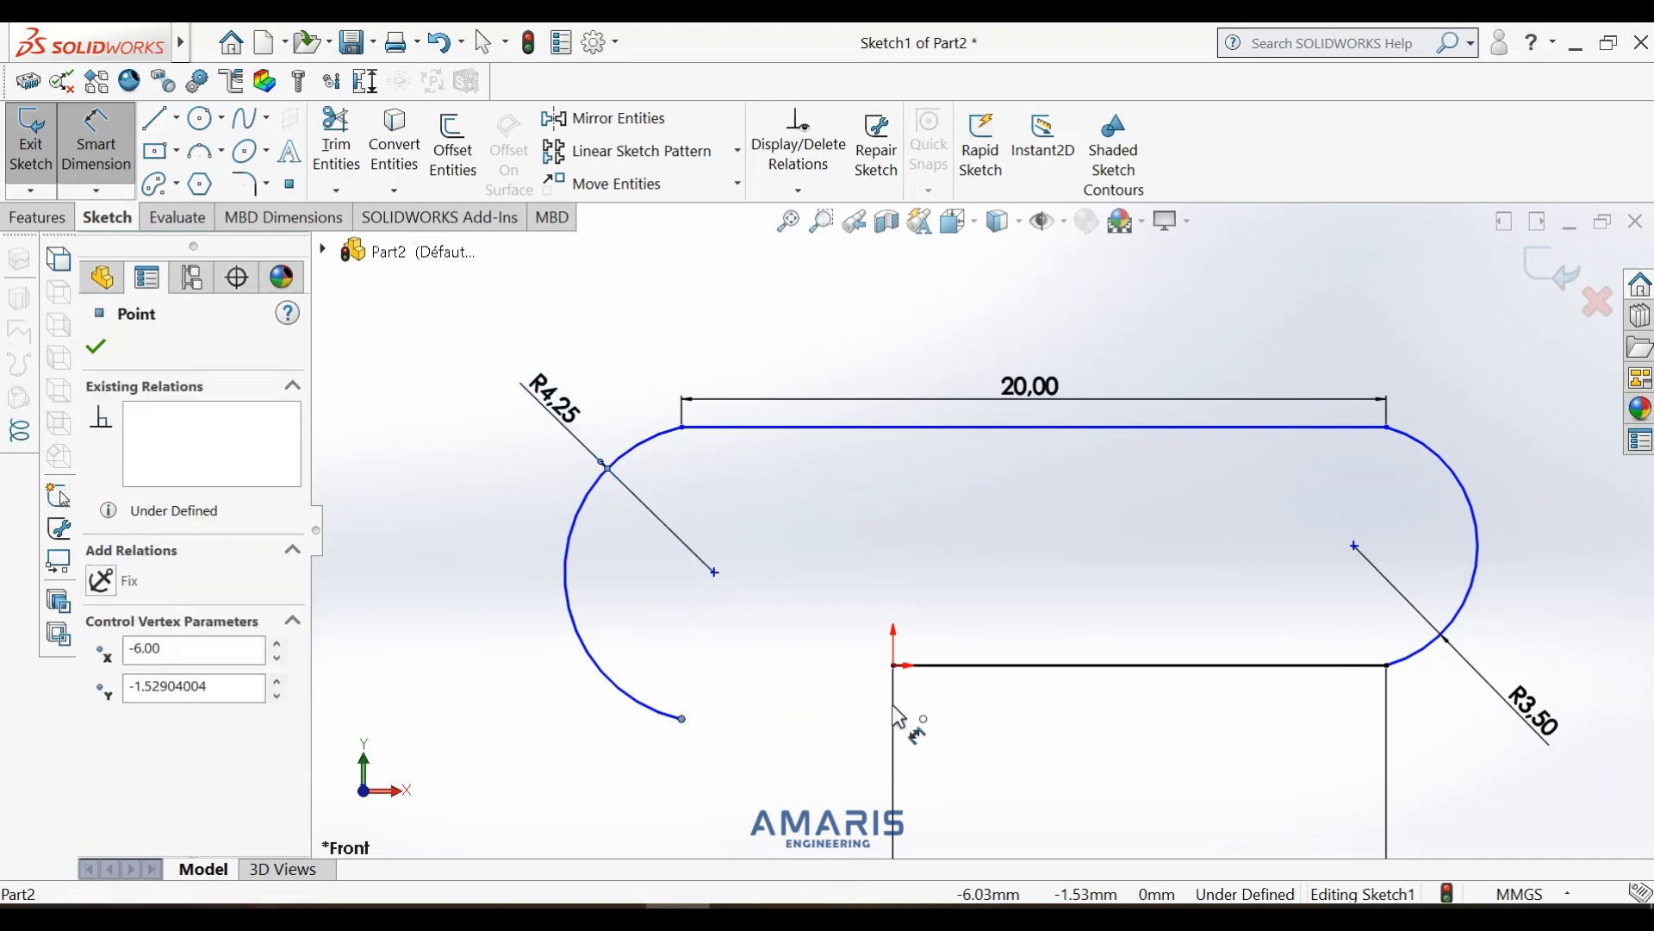
click(939, 666)
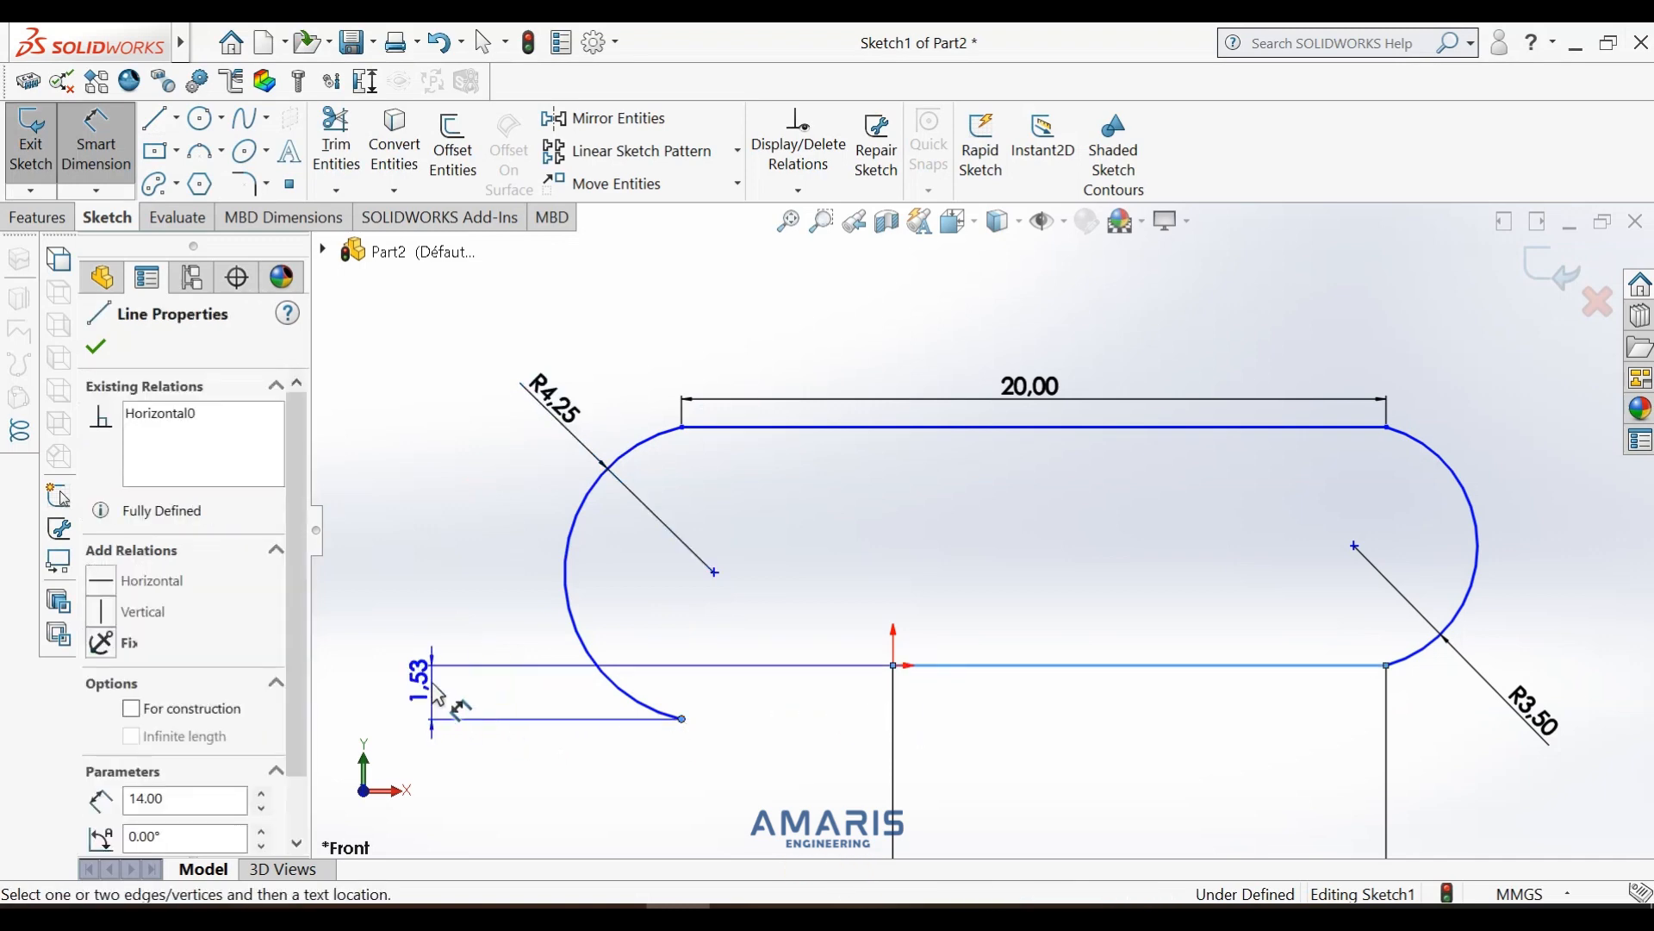
click(410, 690)
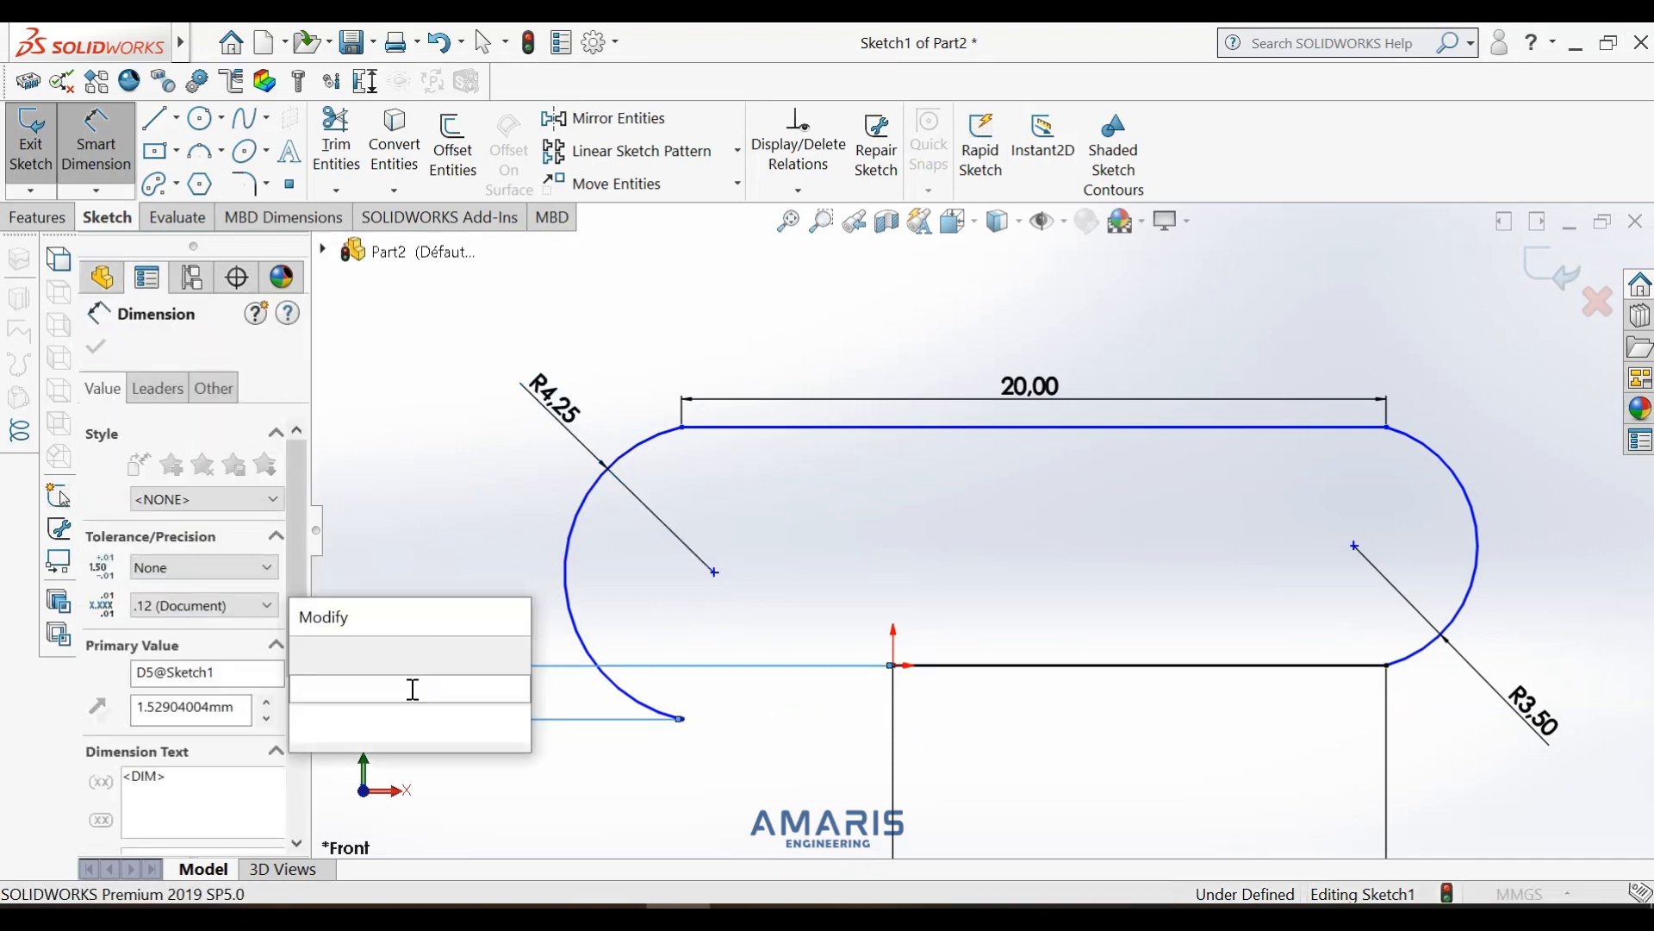
text(1.5)
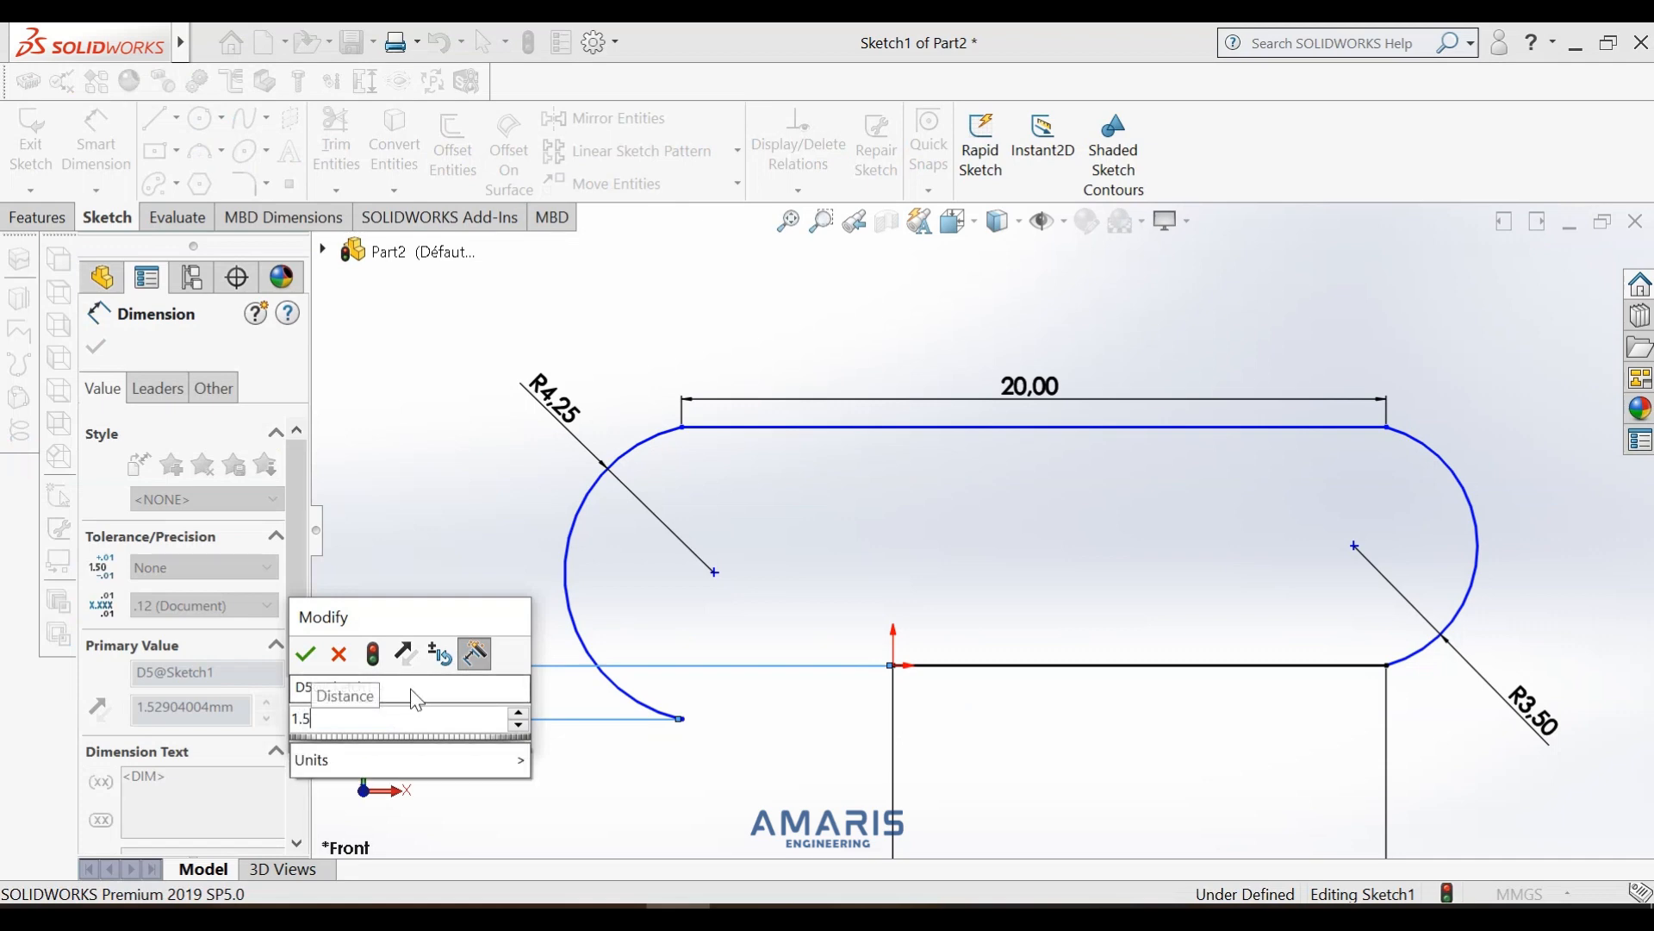
key(Return)
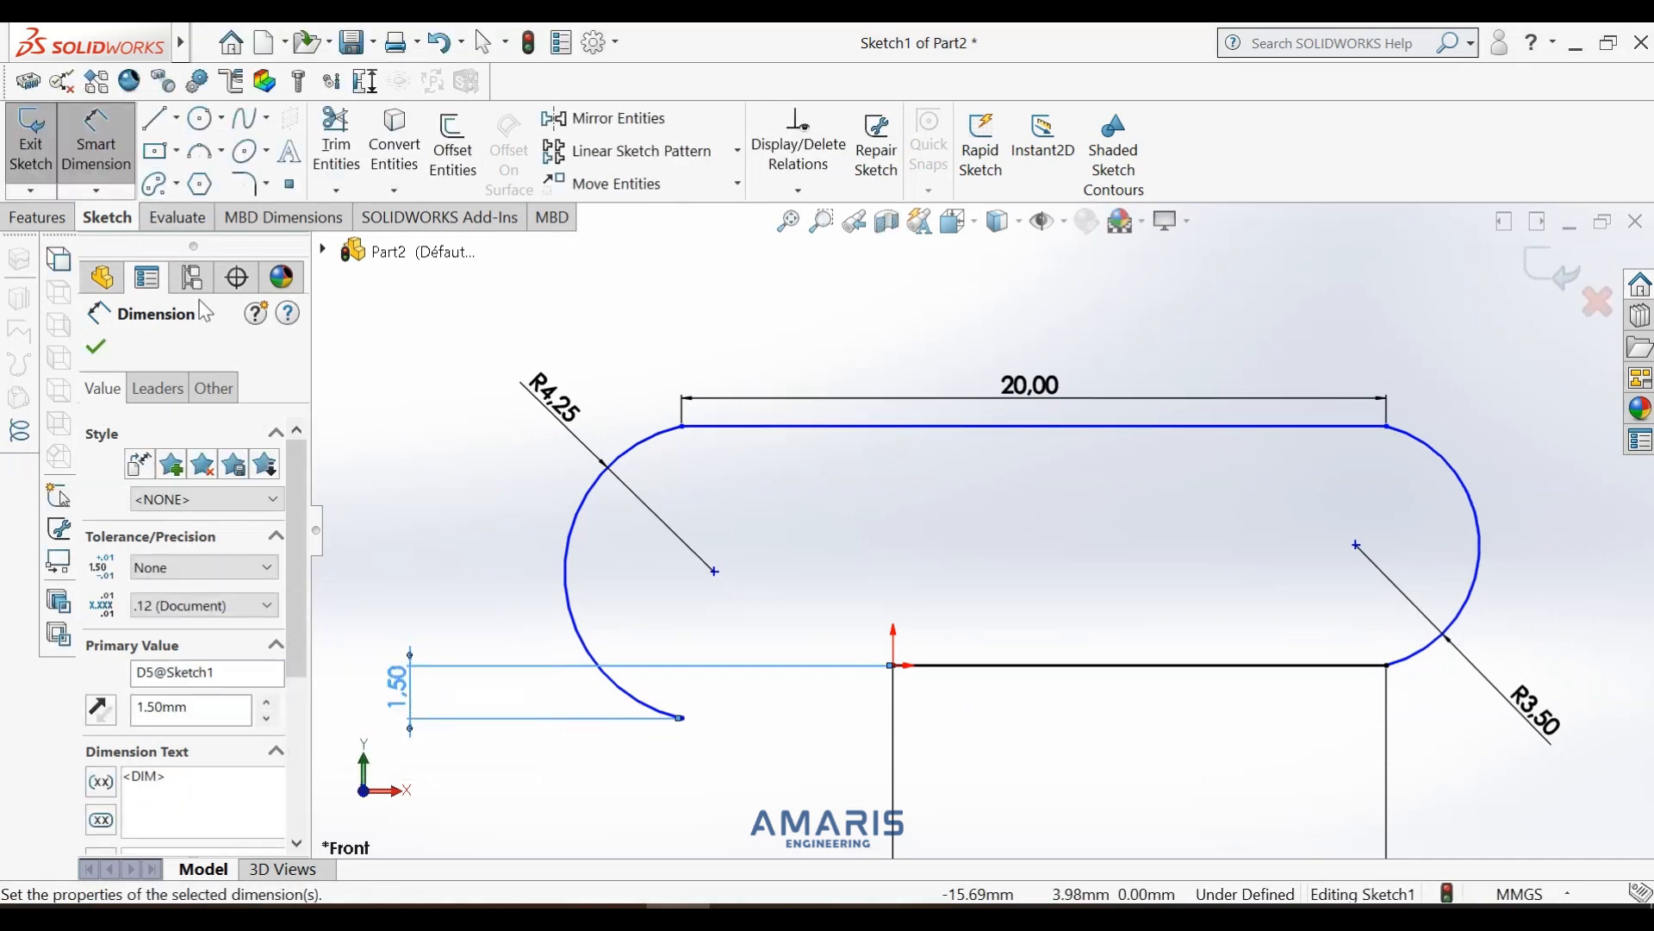
click(96, 349)
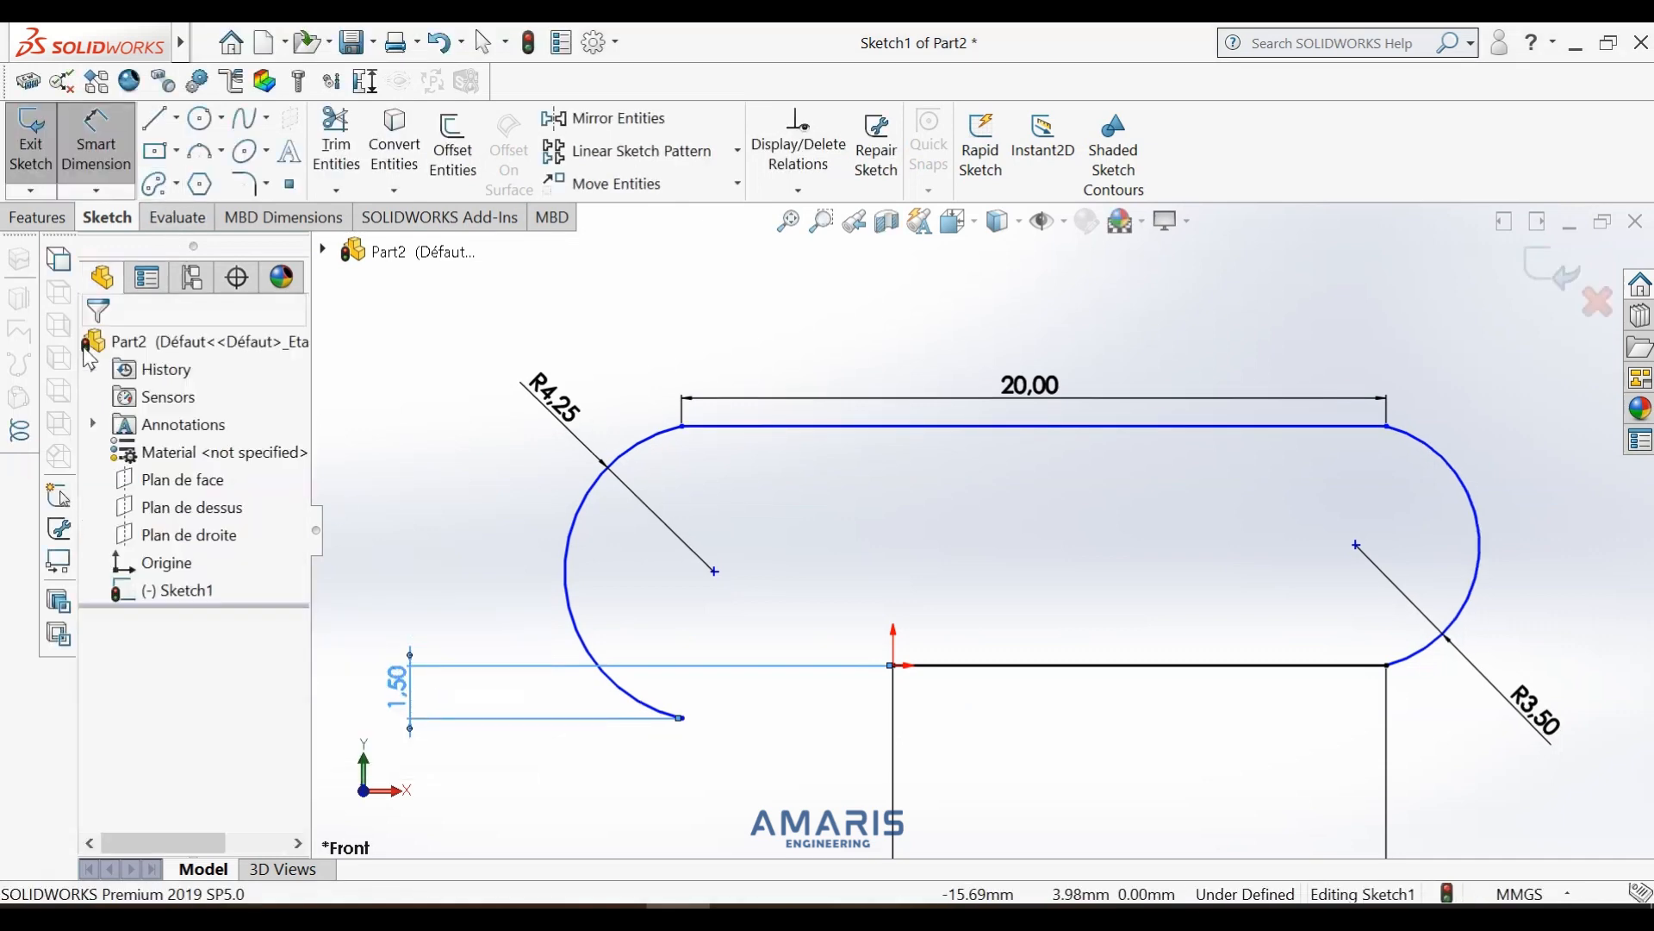
- Draw a horizontal line about 22.5 mm long rightward from the left arc's lower end, extending past the right-hand vertical line
click(155, 118)
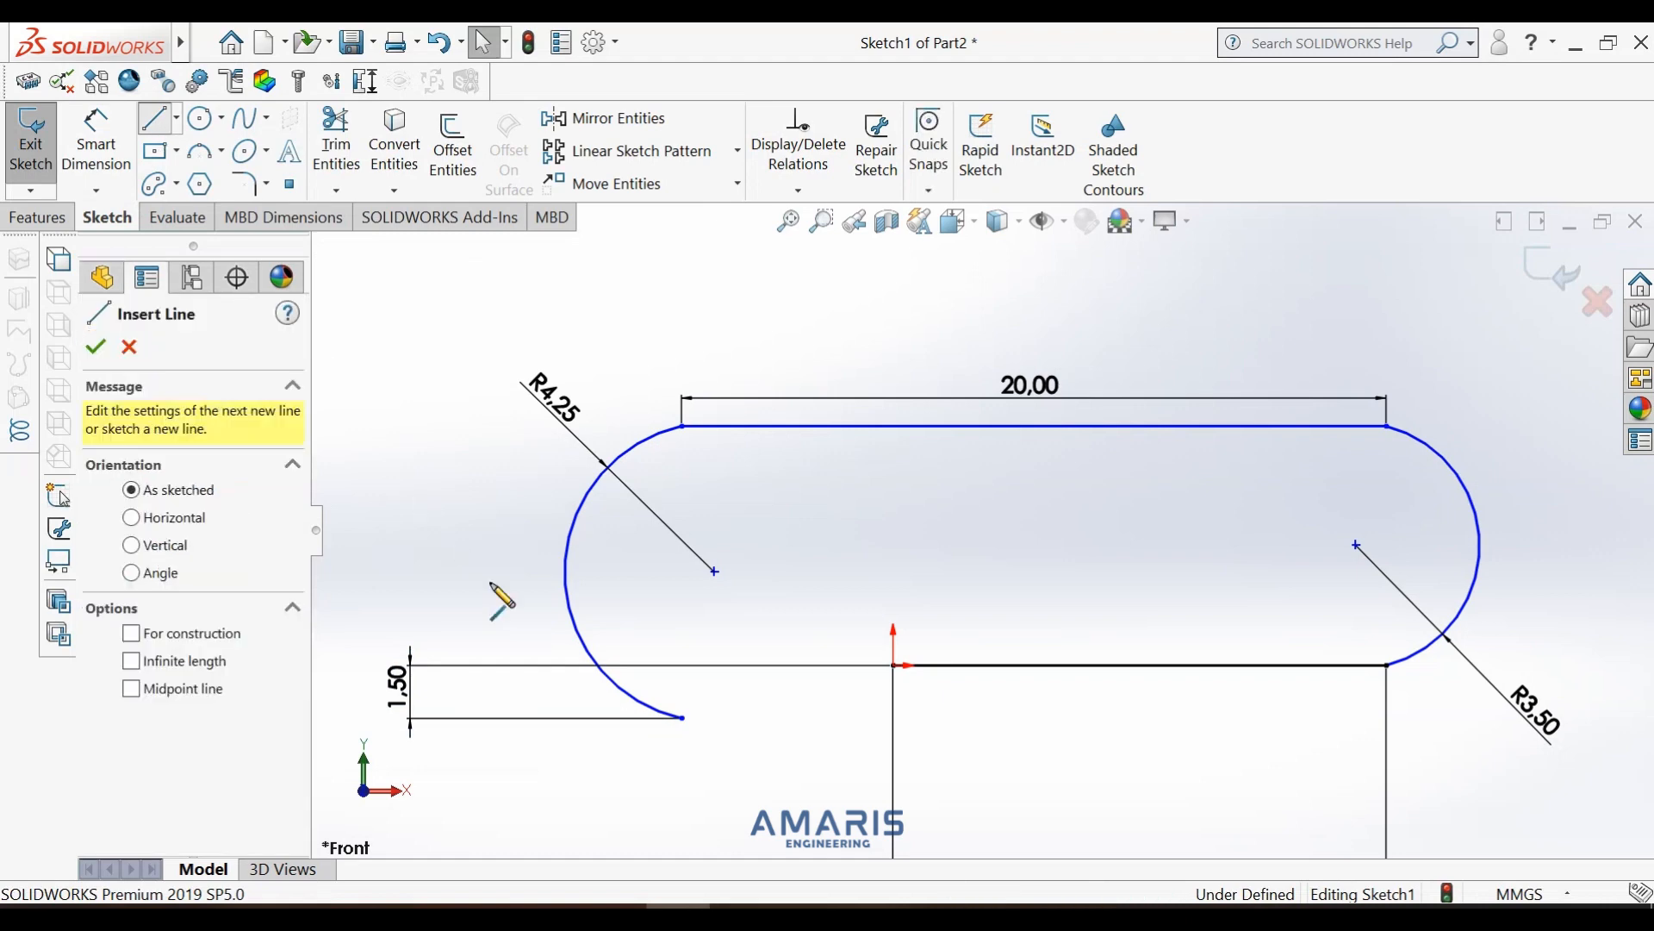
click(681, 717)
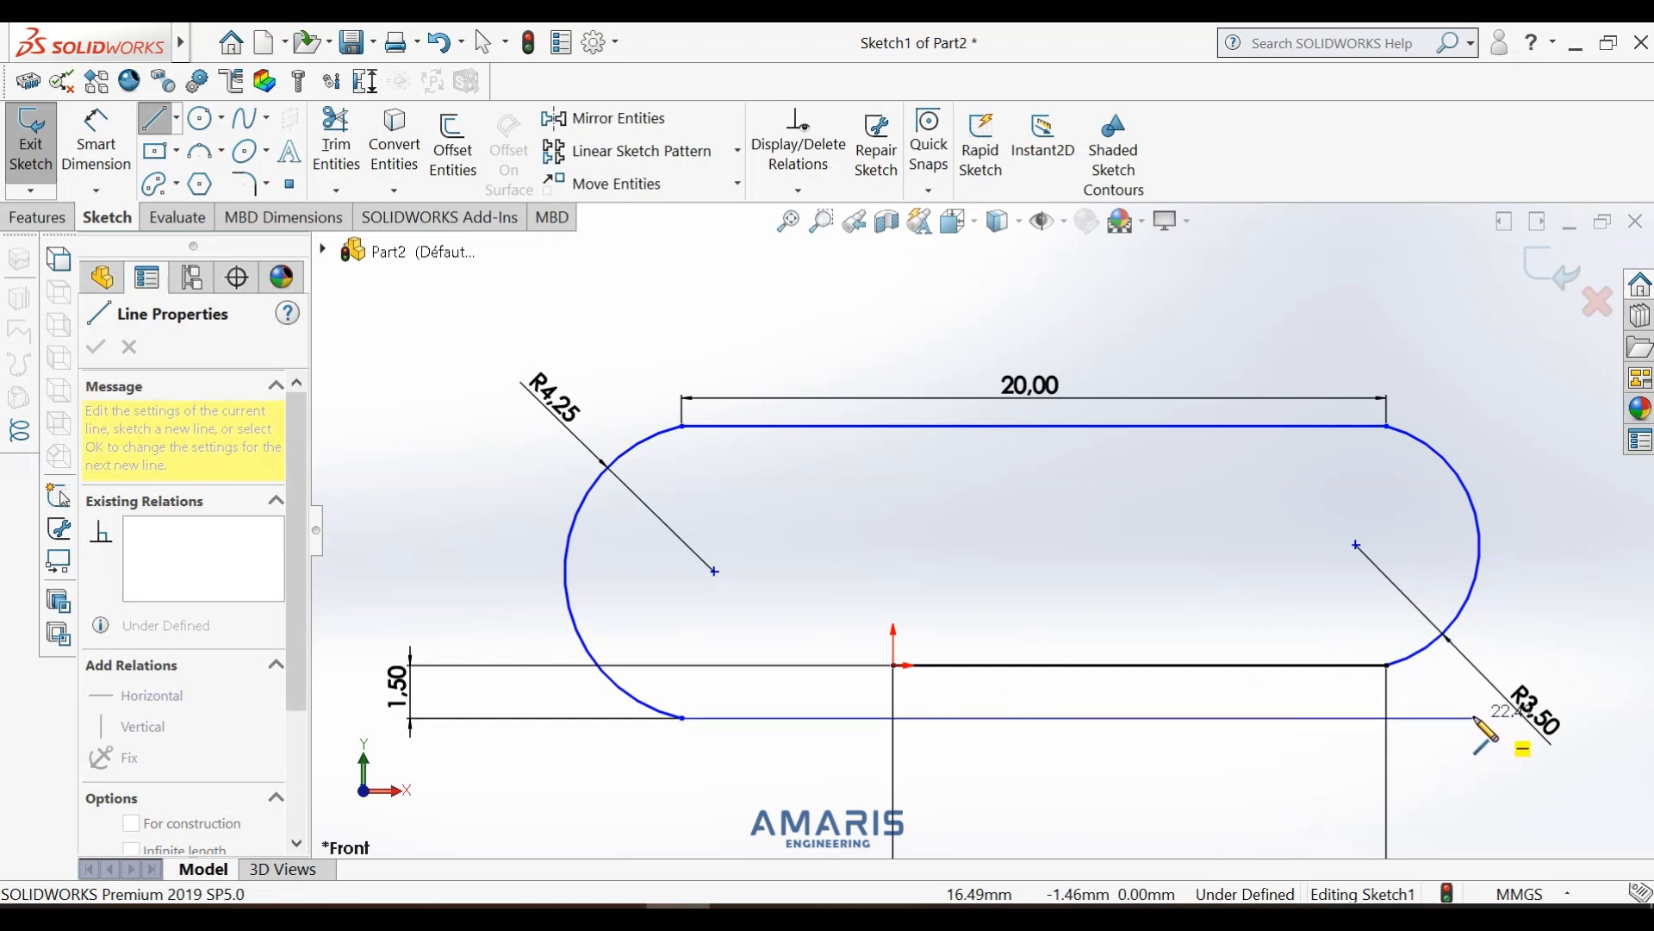
click(1477, 718)
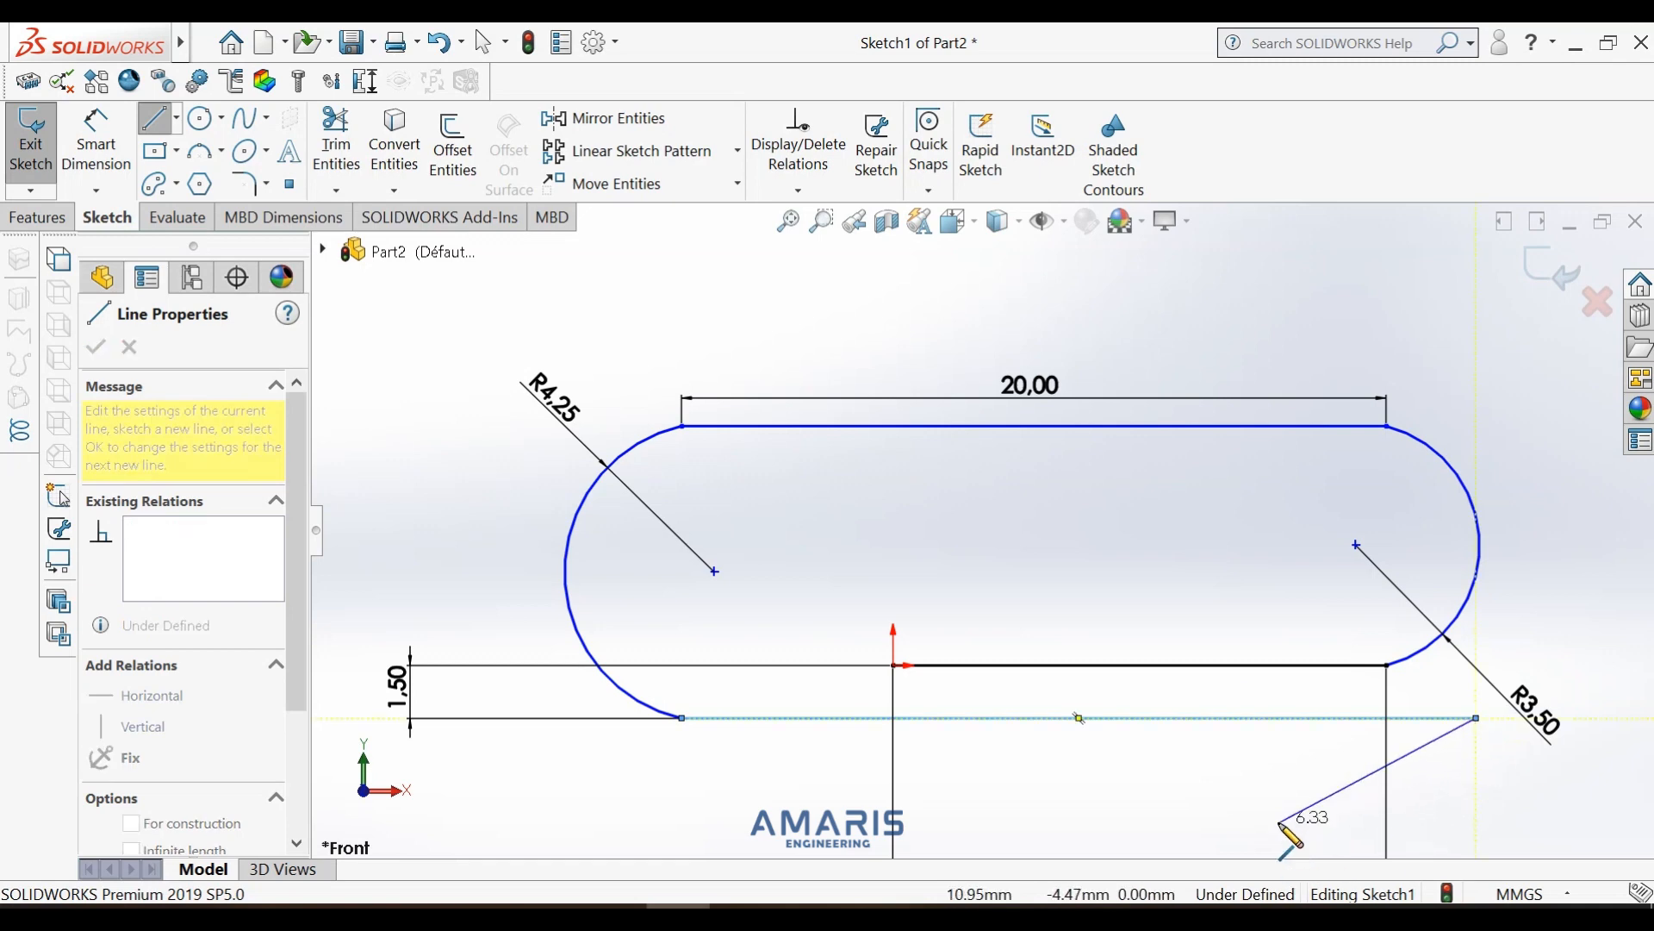
key(Escape)
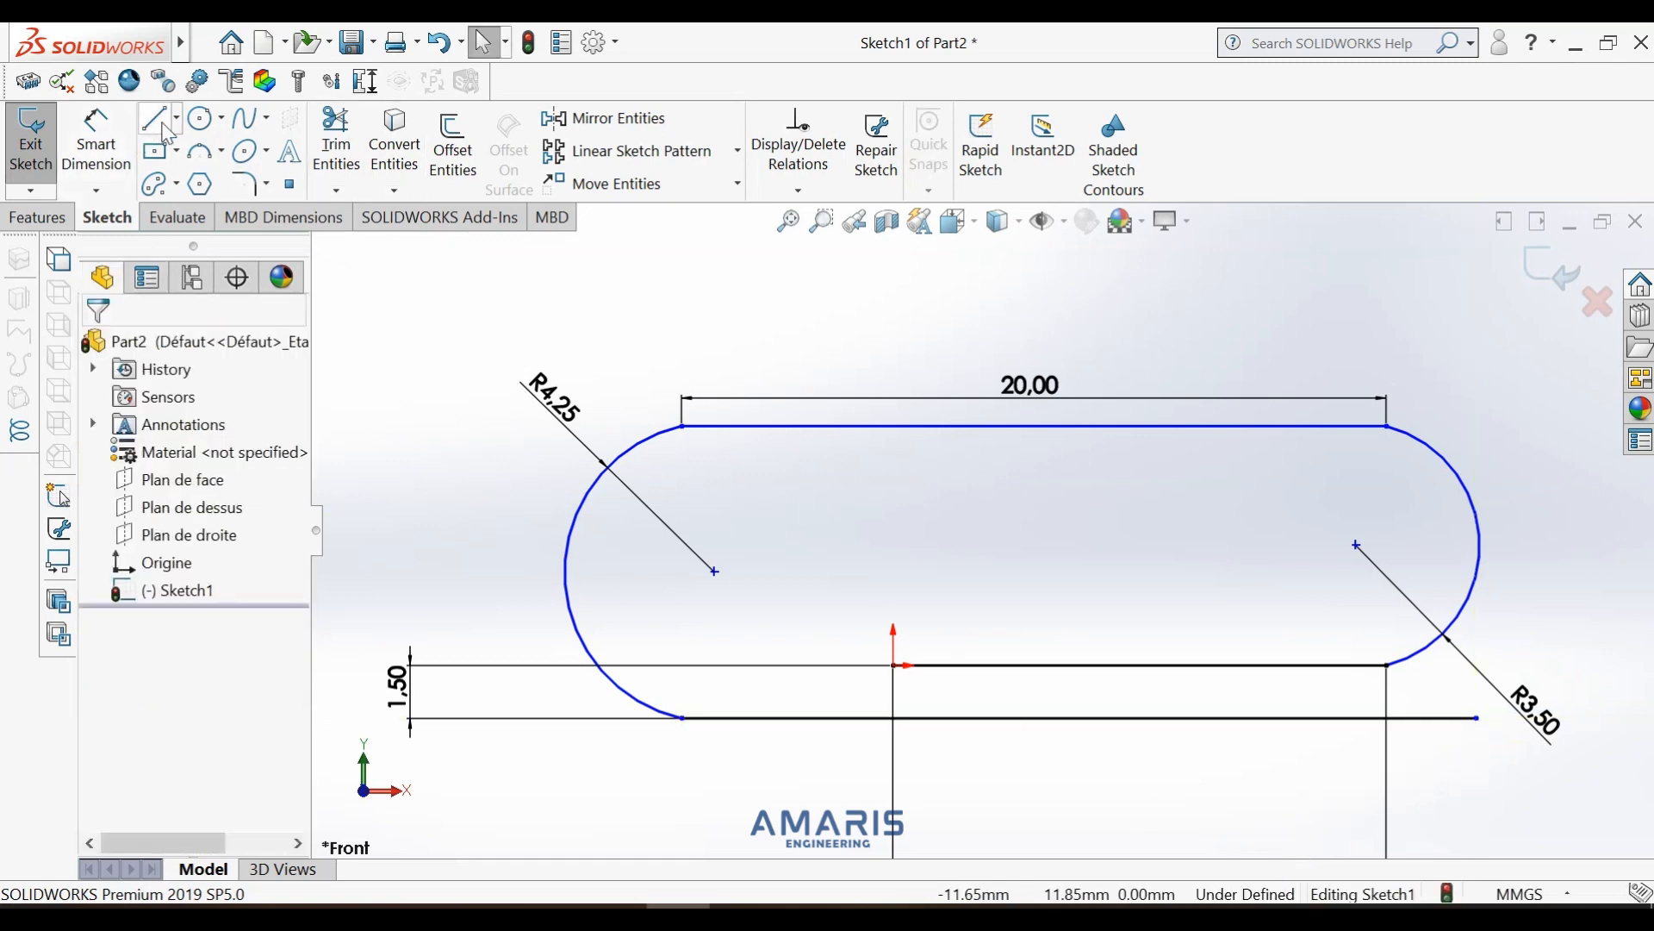
- Draw a horizontal line about 16.5 mm long above the 20 mm line, starting directly above the origin and ending above the lowest line's right end
key(l)
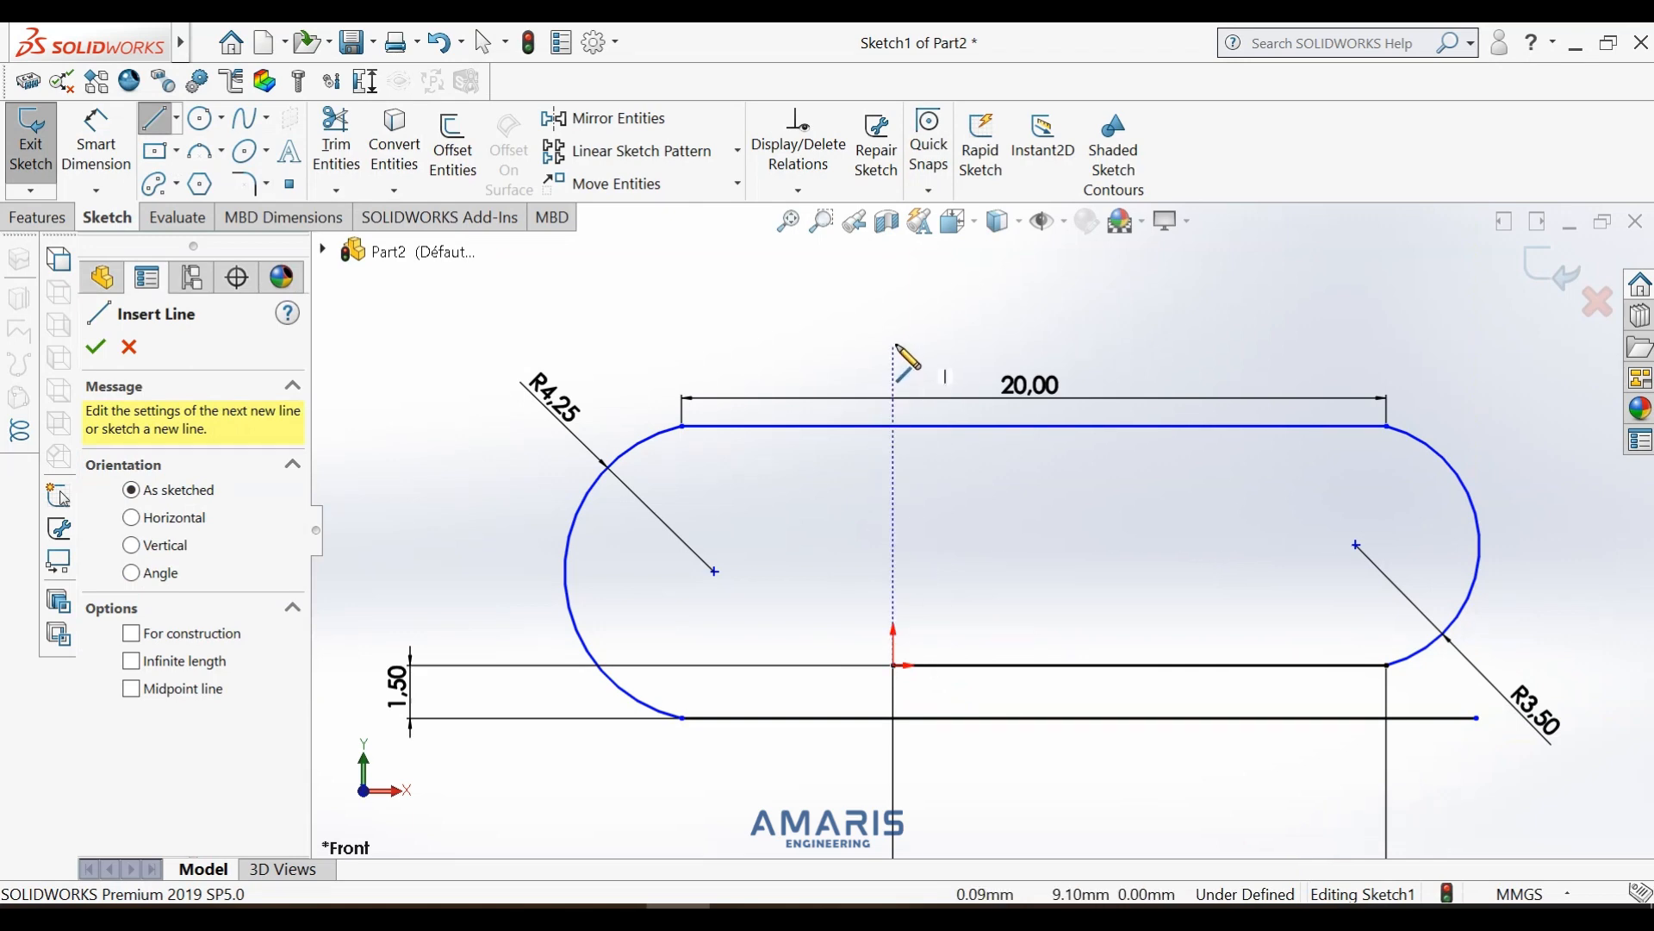
click(894, 347)
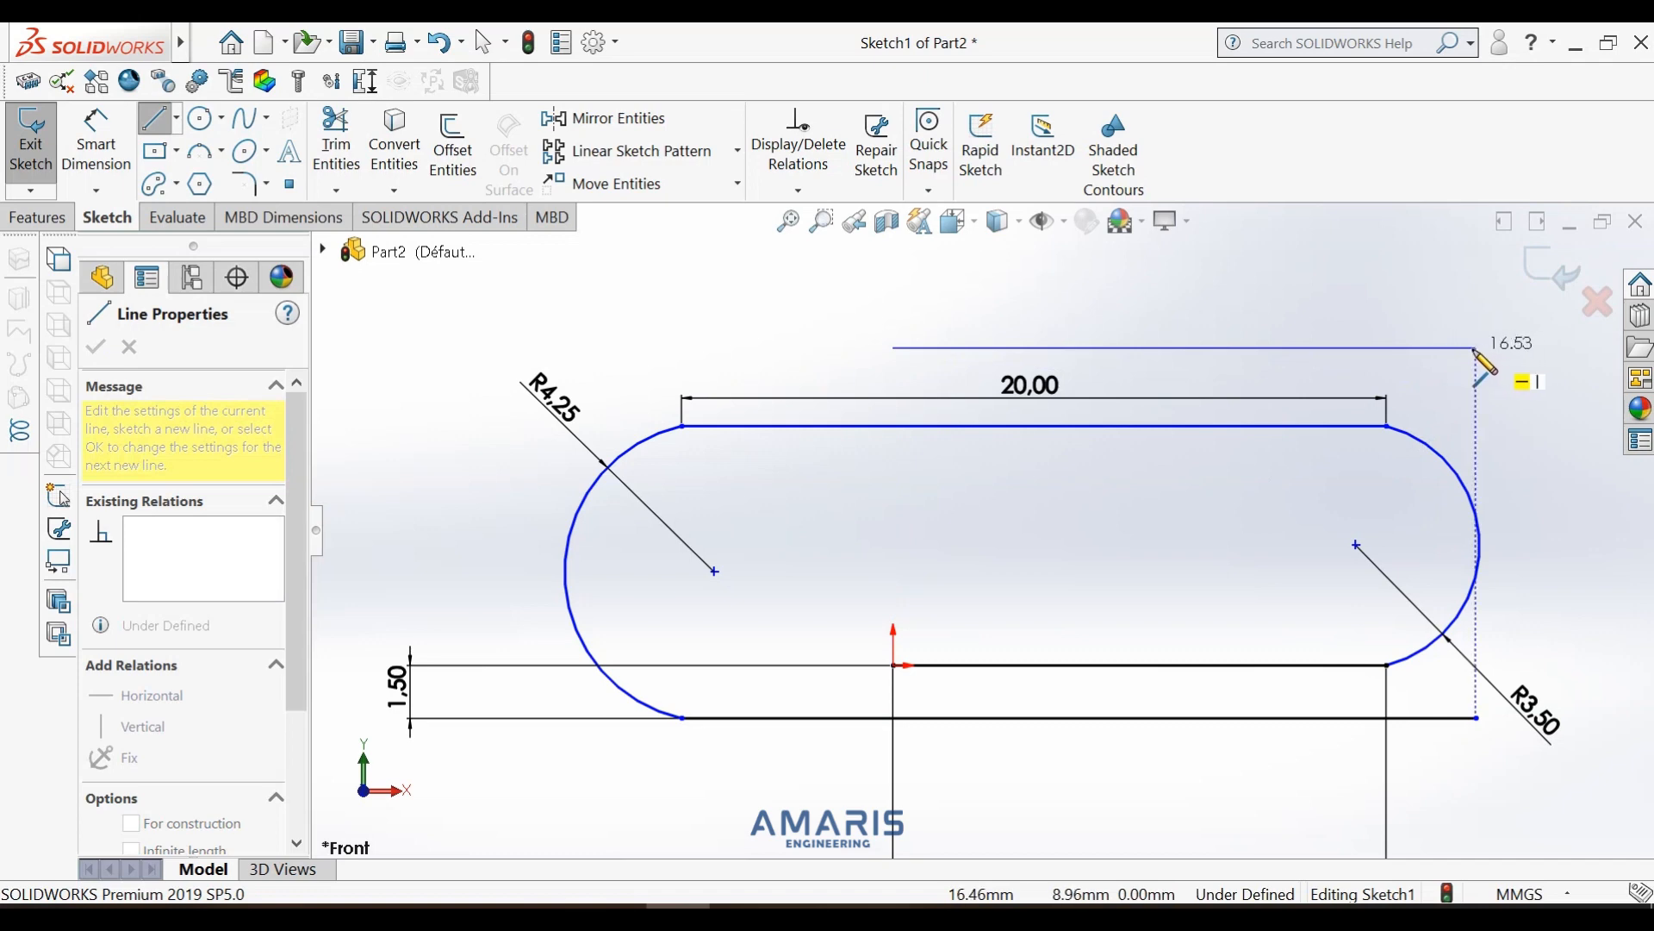
click(1476, 347)
key(Escape)
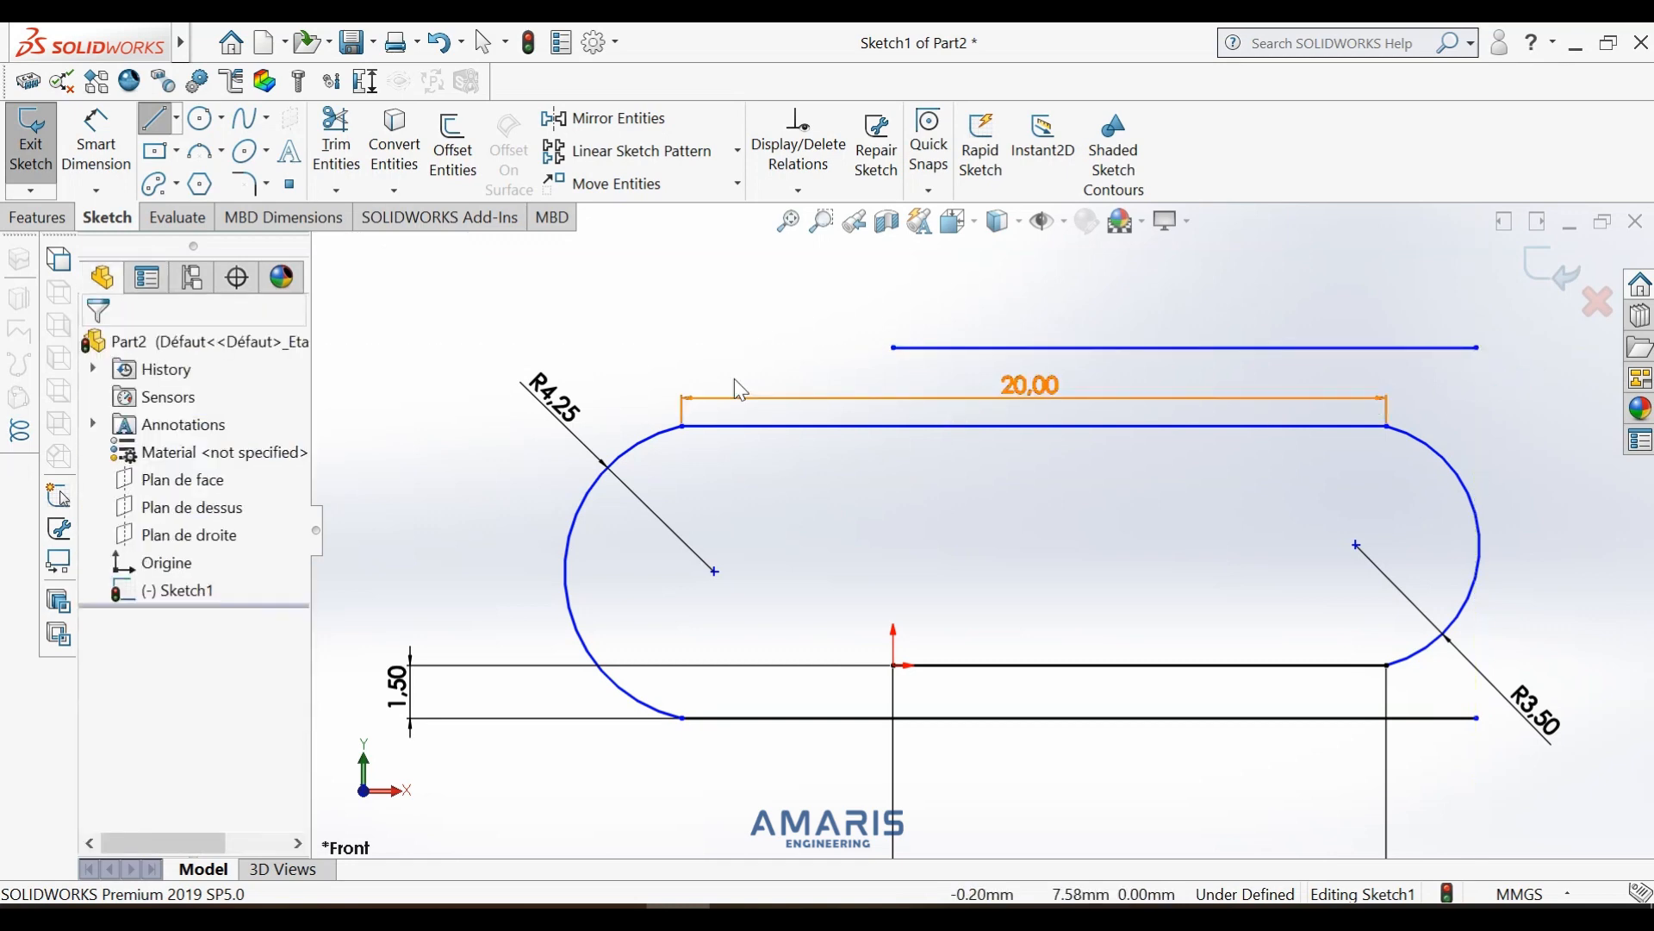
- Try a vertical line about 2.2 mm long between the 20 mm line and the line above it, and delete it
key(l)
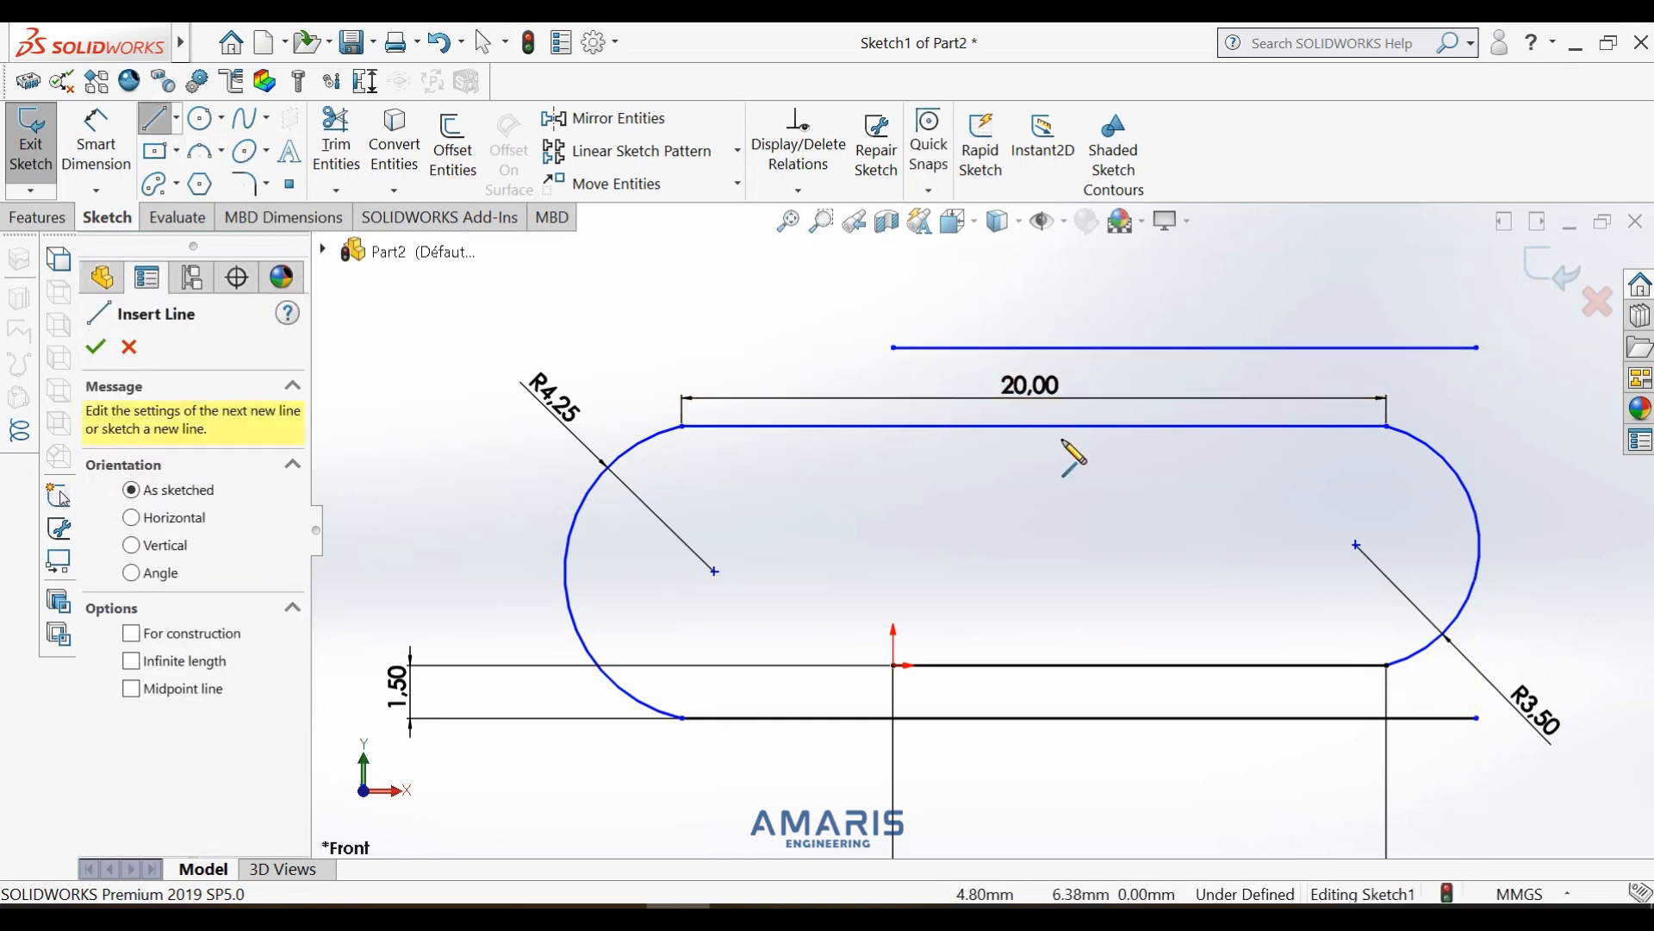
click(1060, 425)
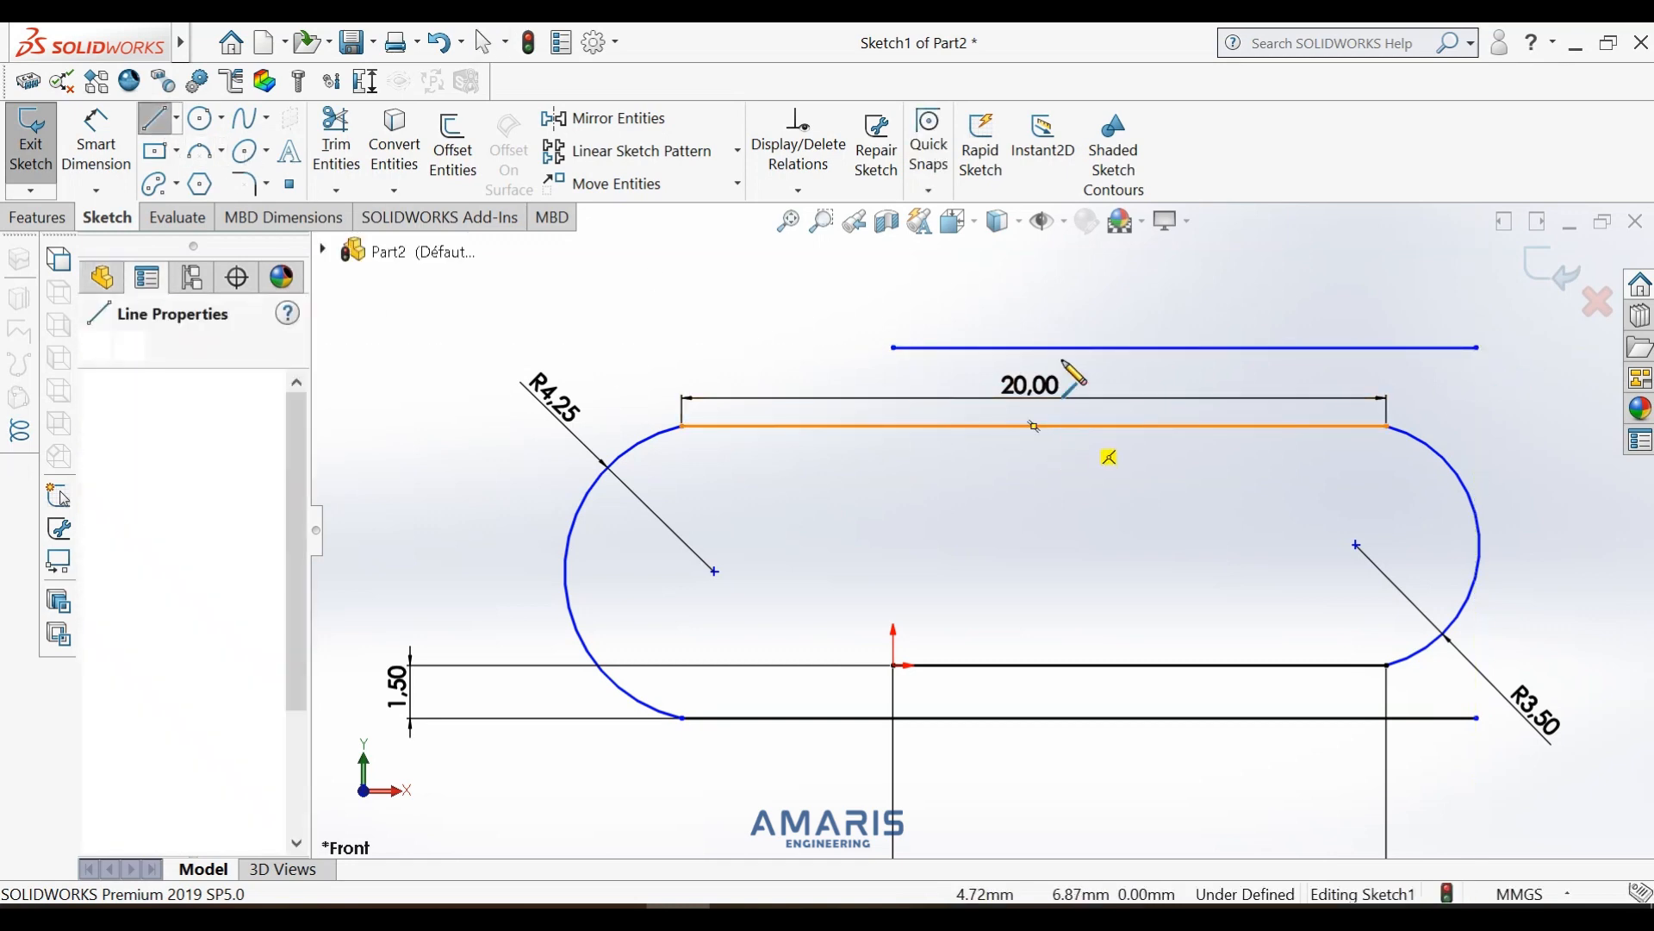
click(1060, 347)
key(Escape)
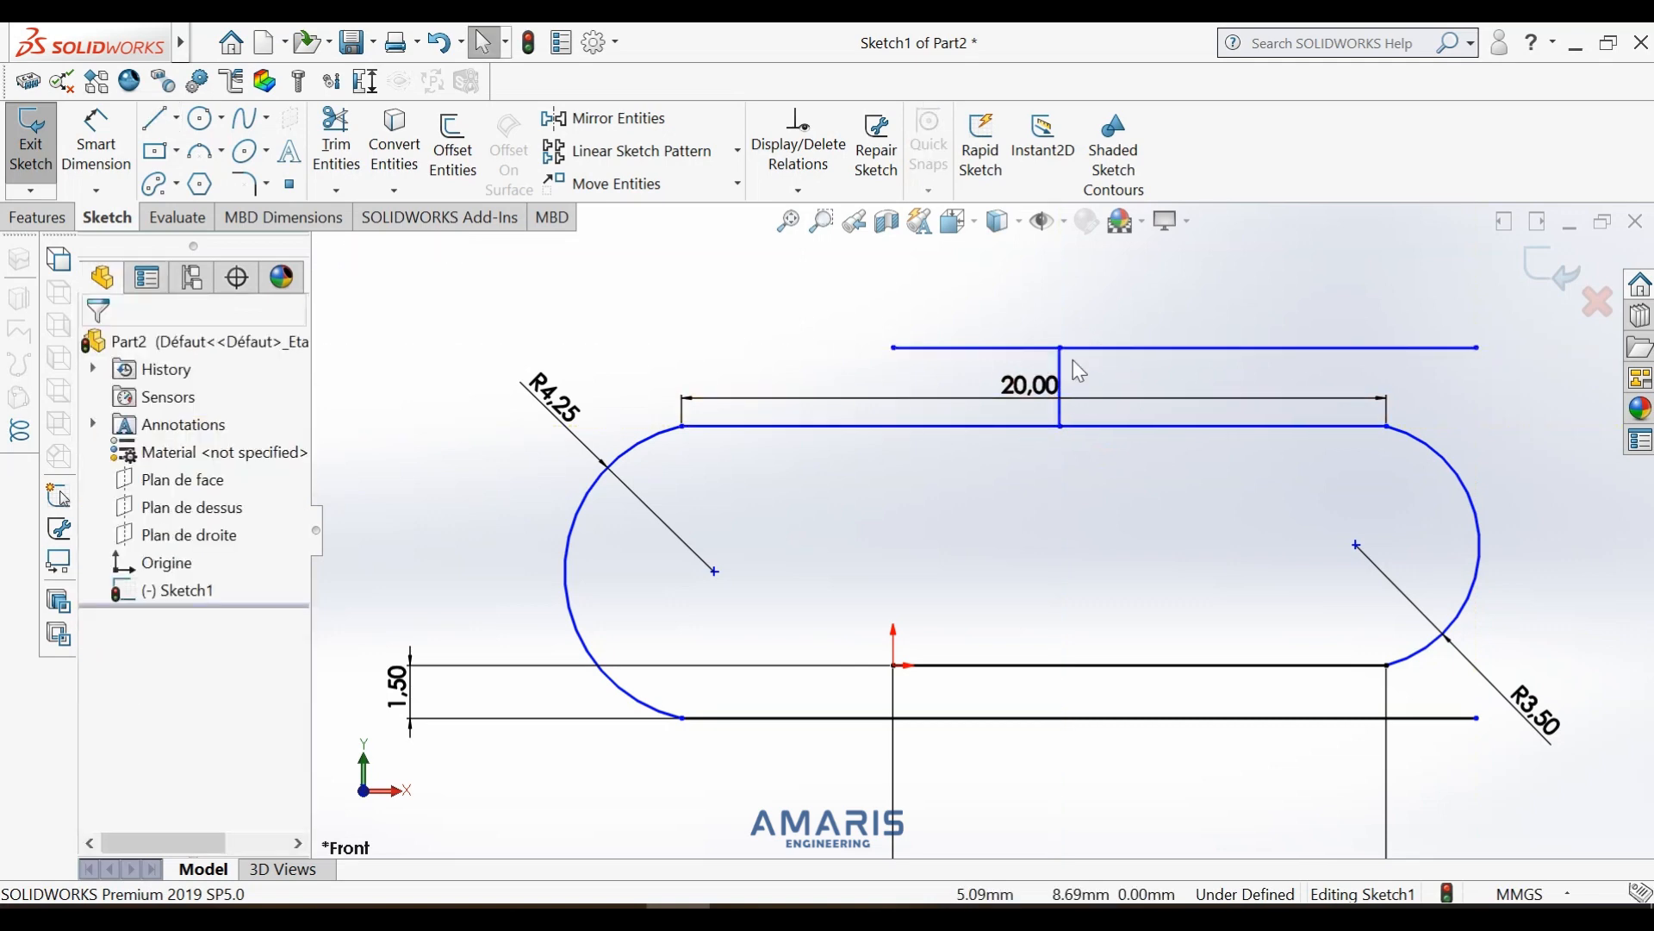
click(1061, 372)
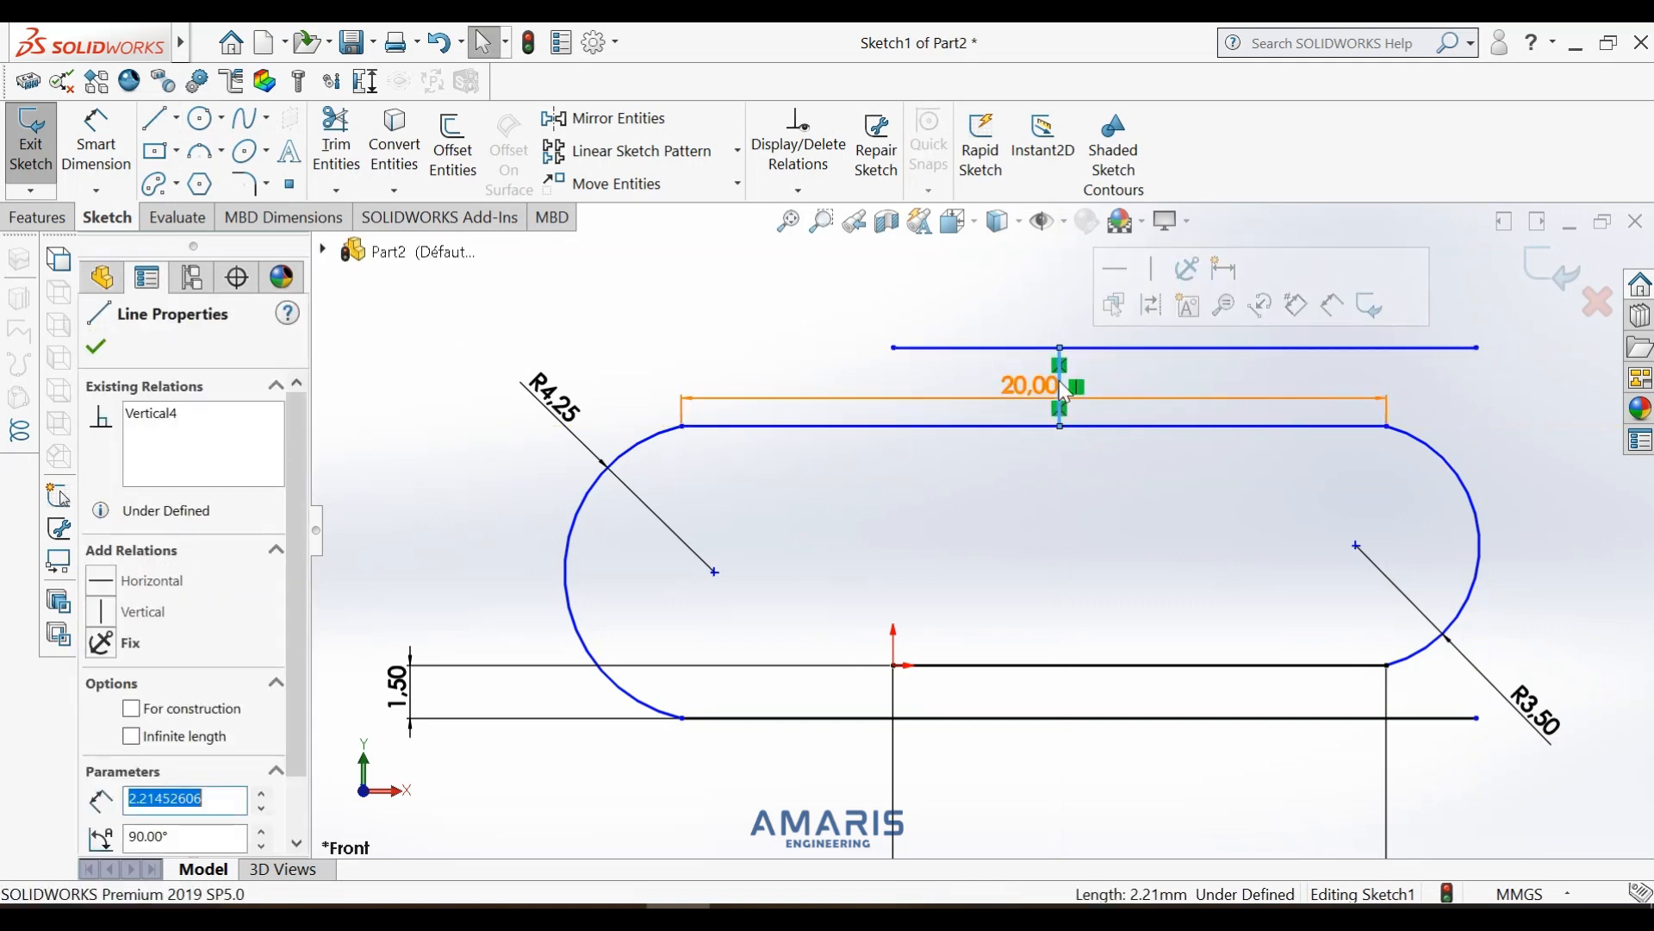
key(Delete)
- Dimension the distance between the topmost horizontal line and the 20 mm line and set it to 1.5 mm
click(96, 142)
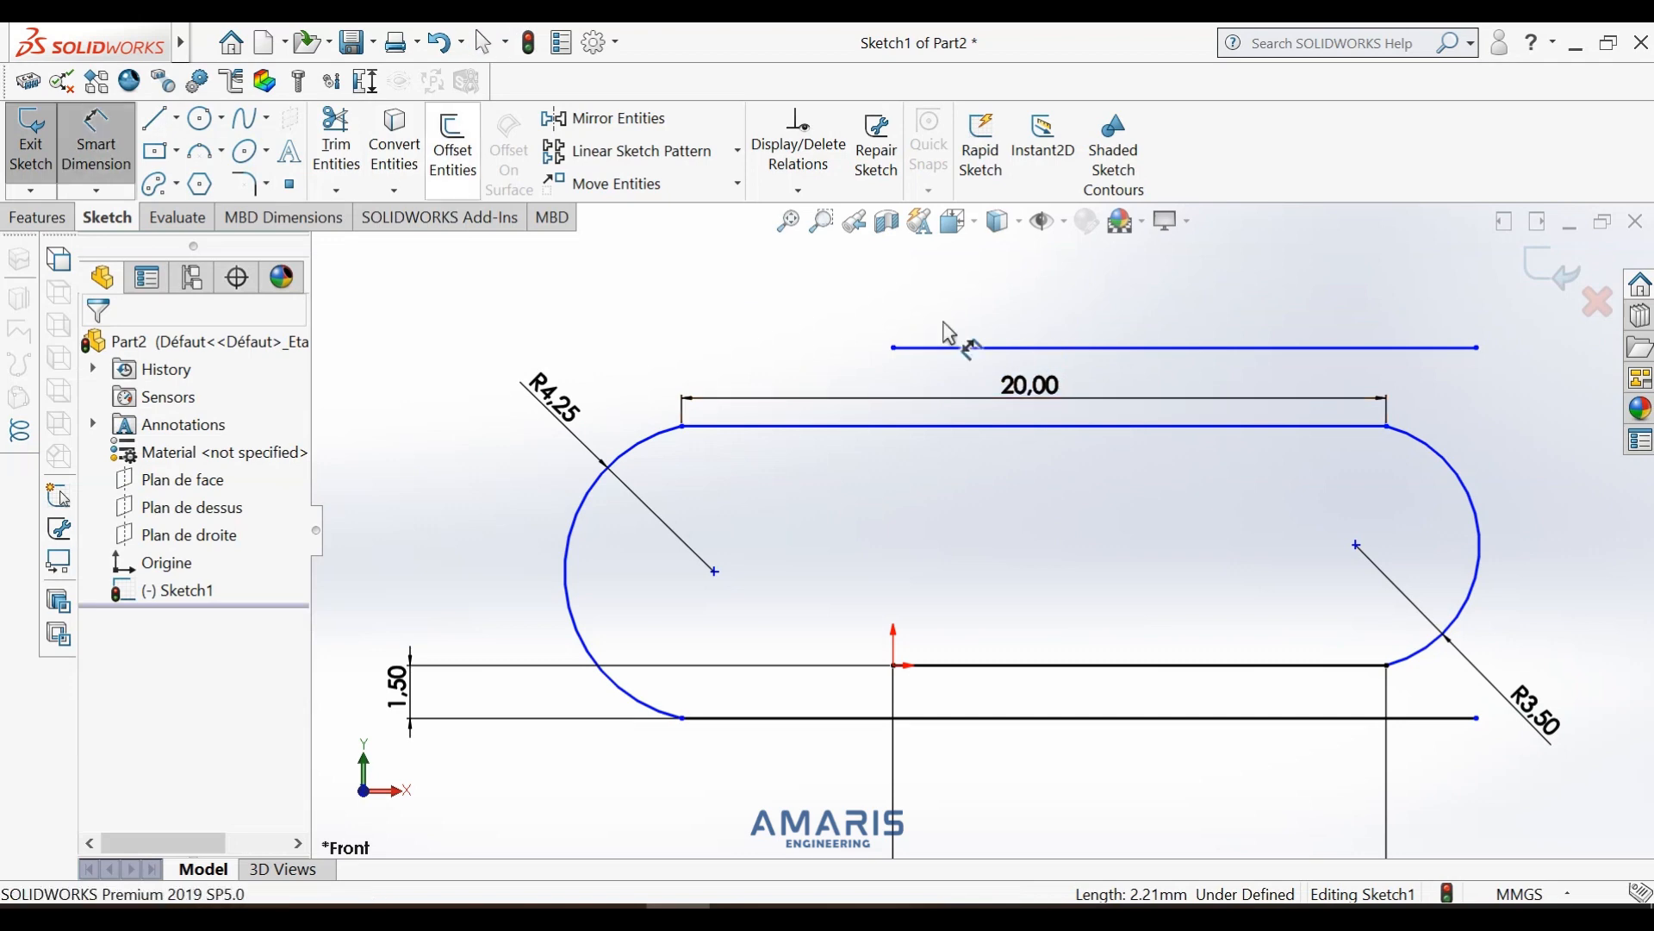
click(1057, 348)
click(1086, 424)
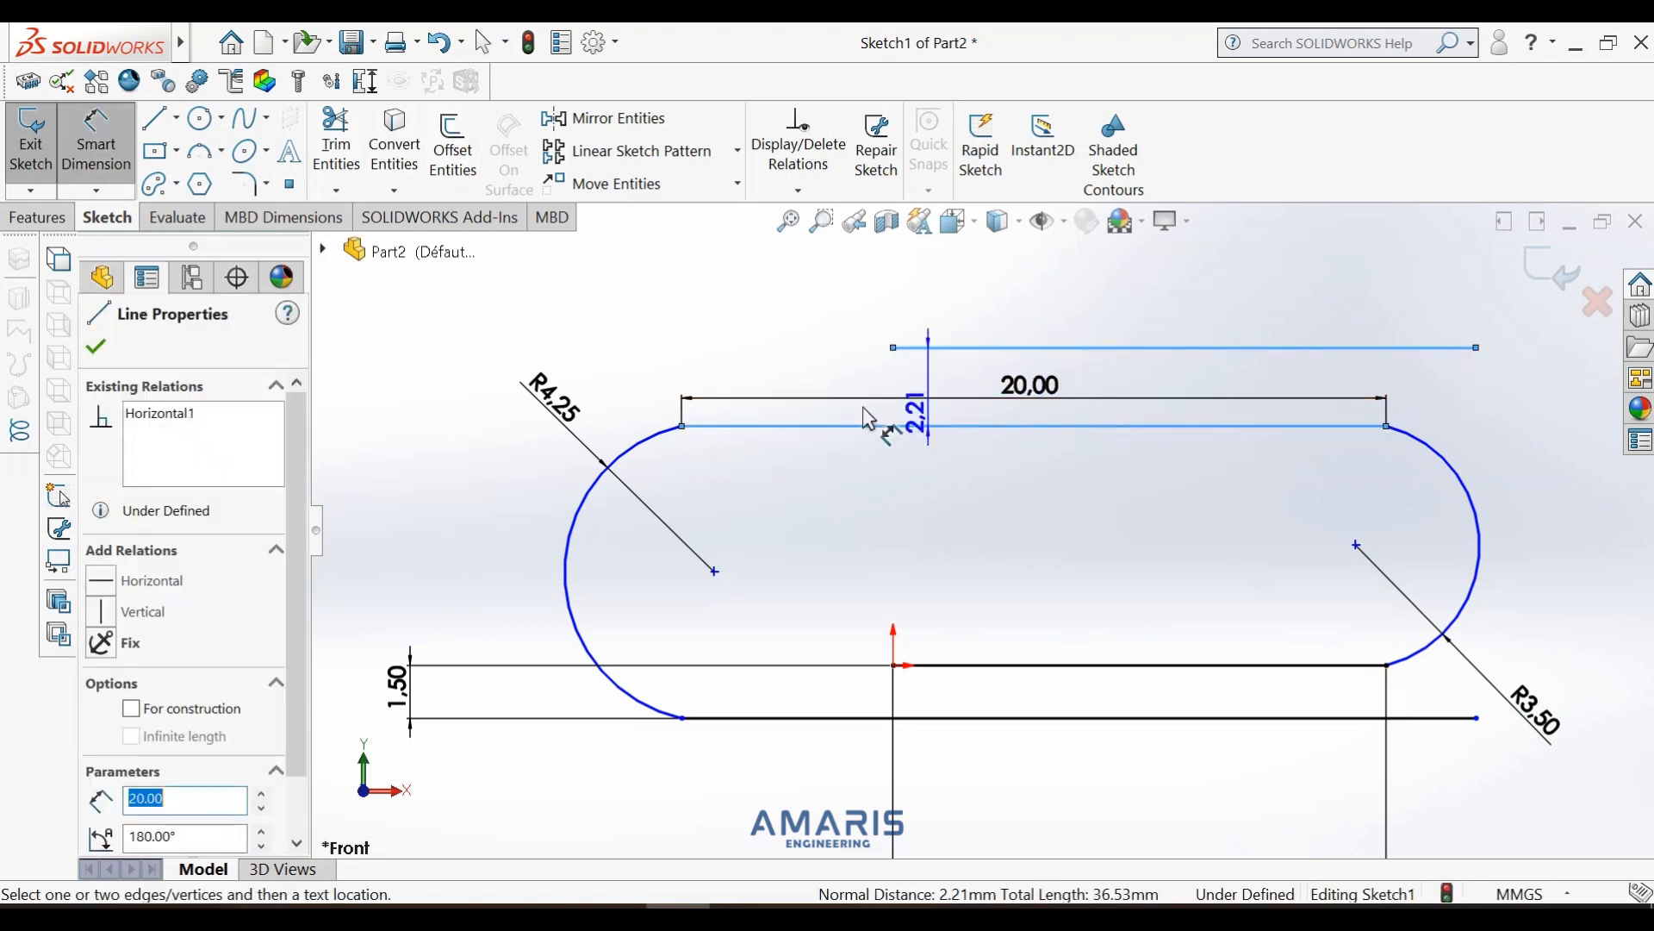
click(637, 398)
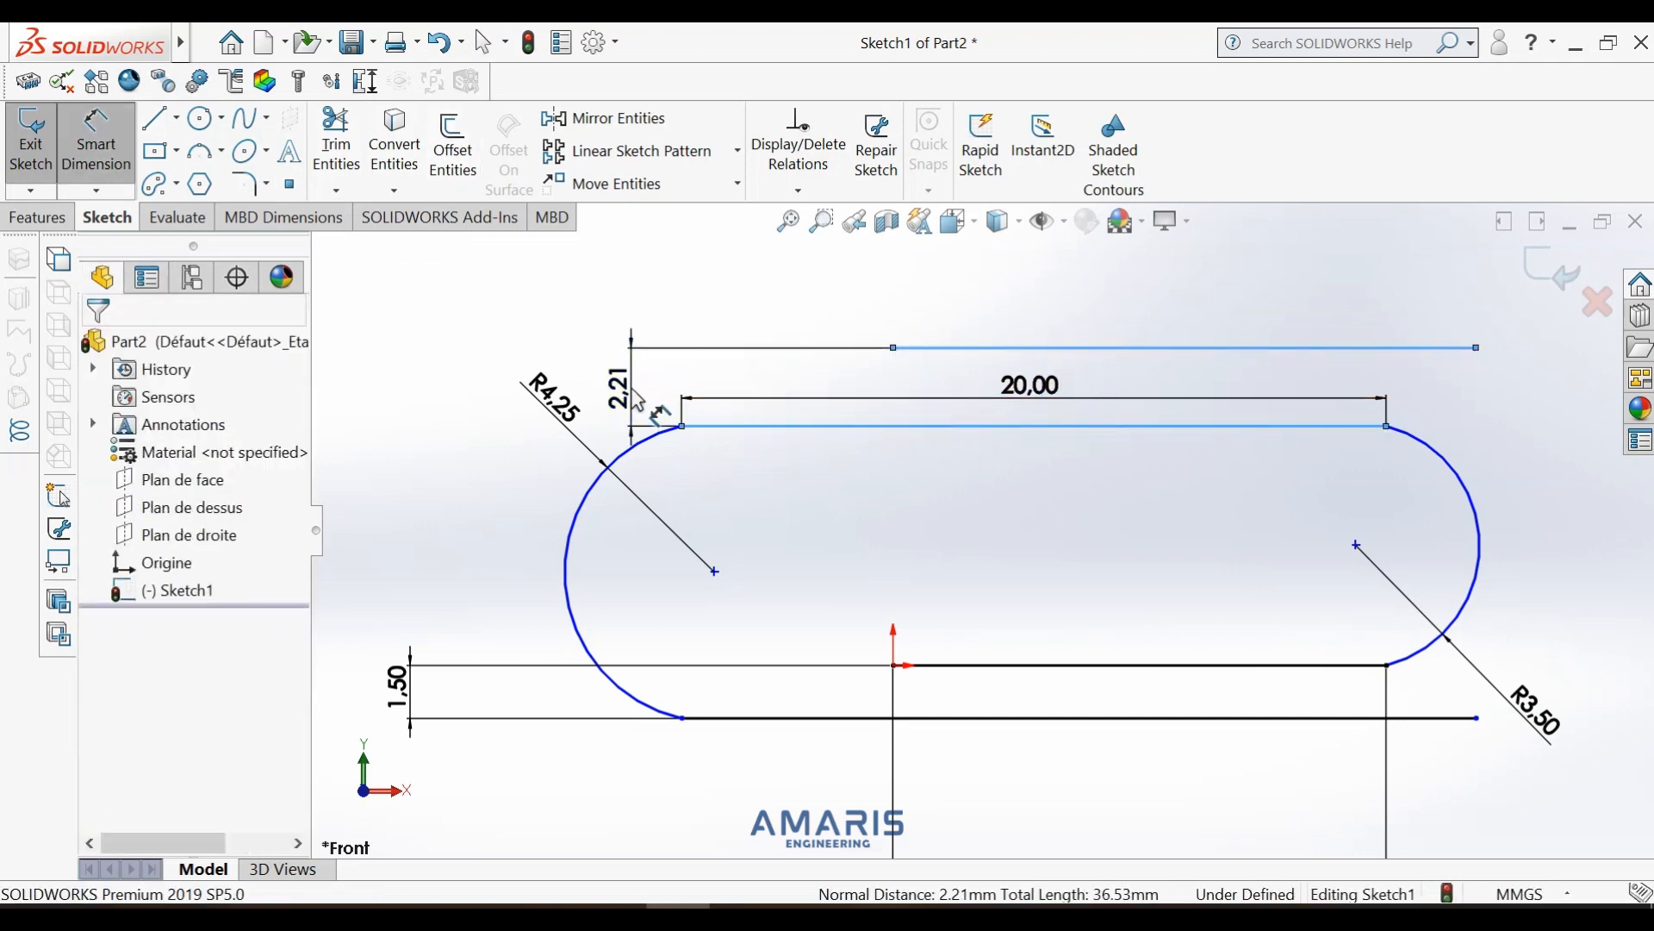
text(1)
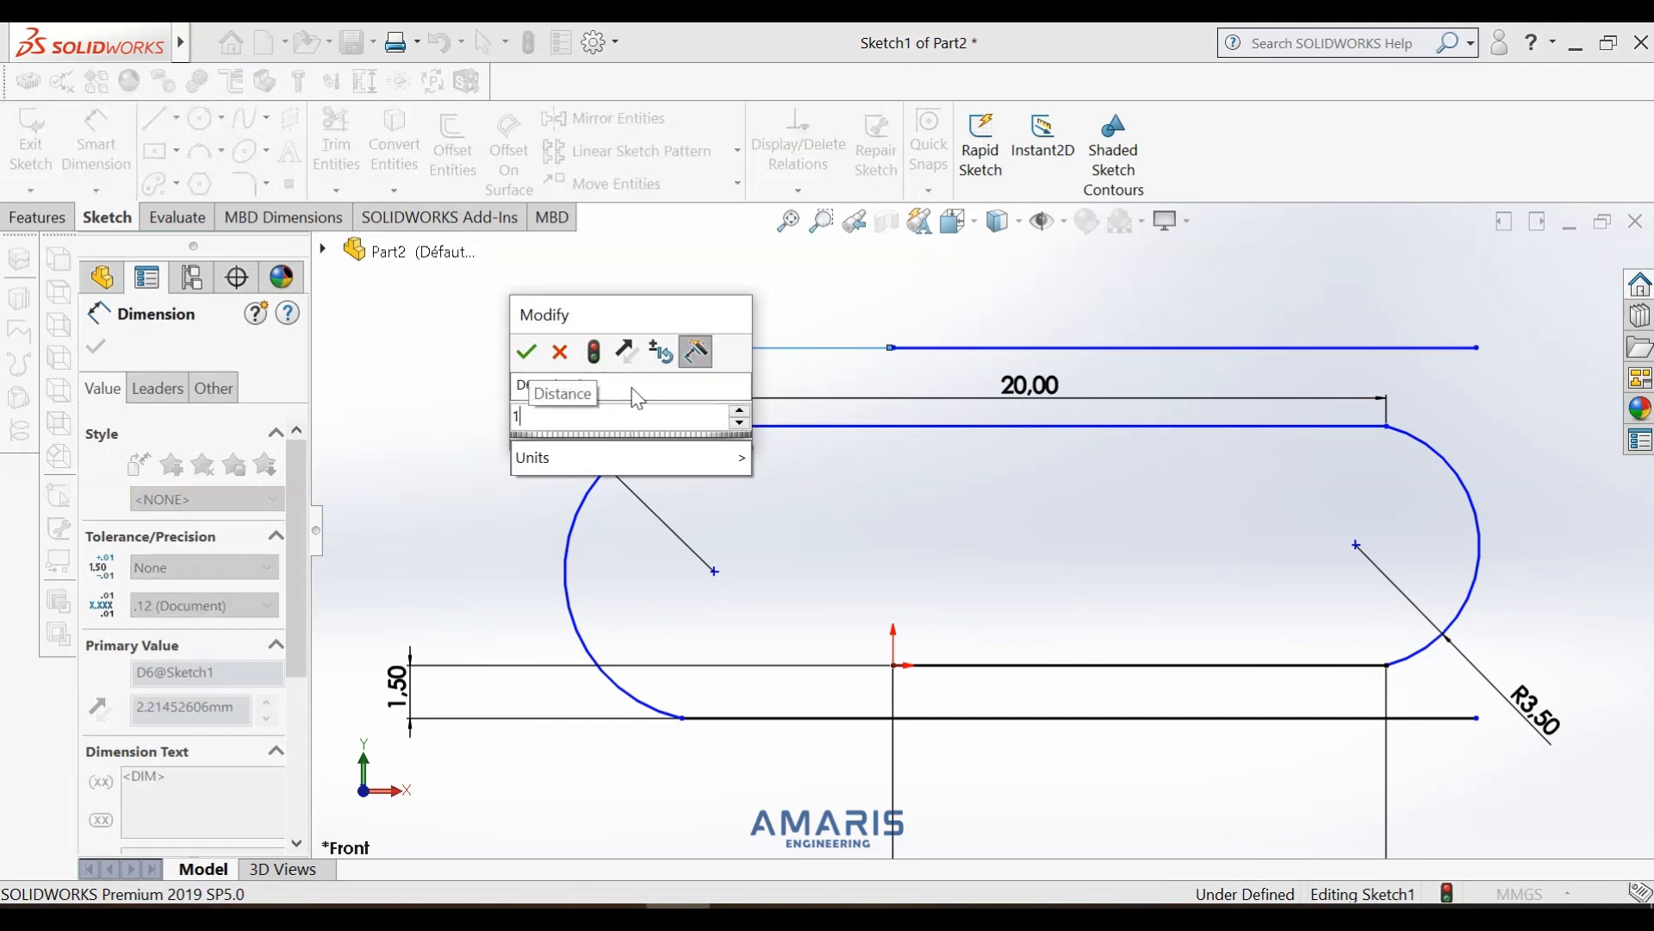
text(.5)
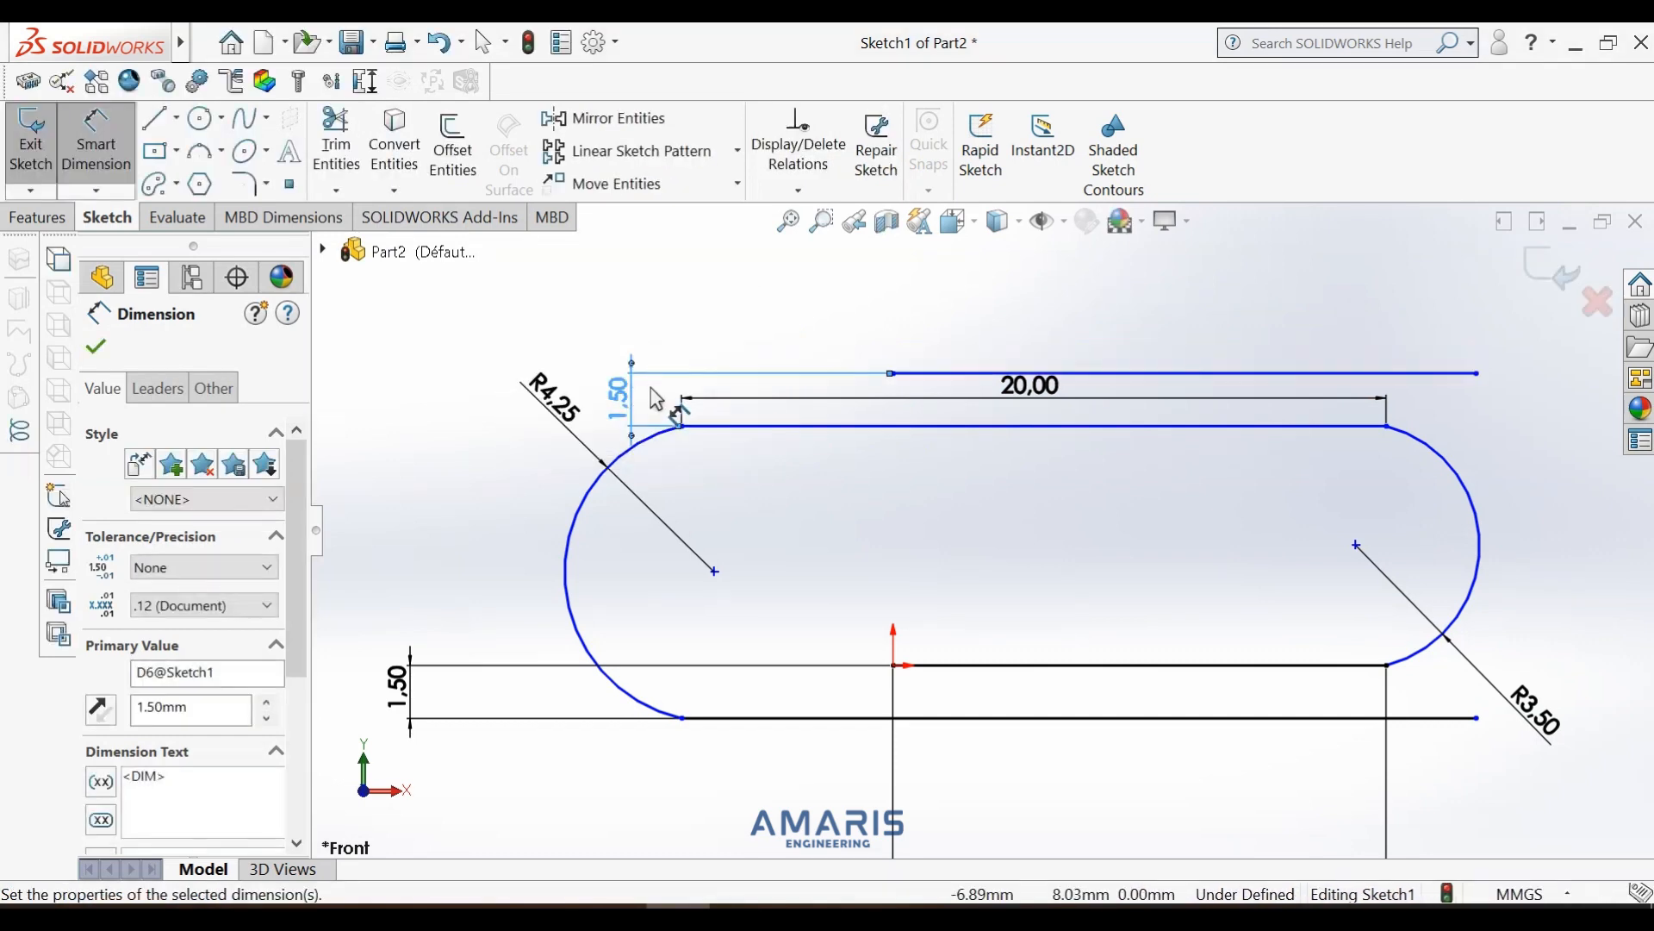
- Draw a three-point arc about 5.06 mm in radius joining the right ends of the topmost and lowest horizontal lines
click(110, 345)
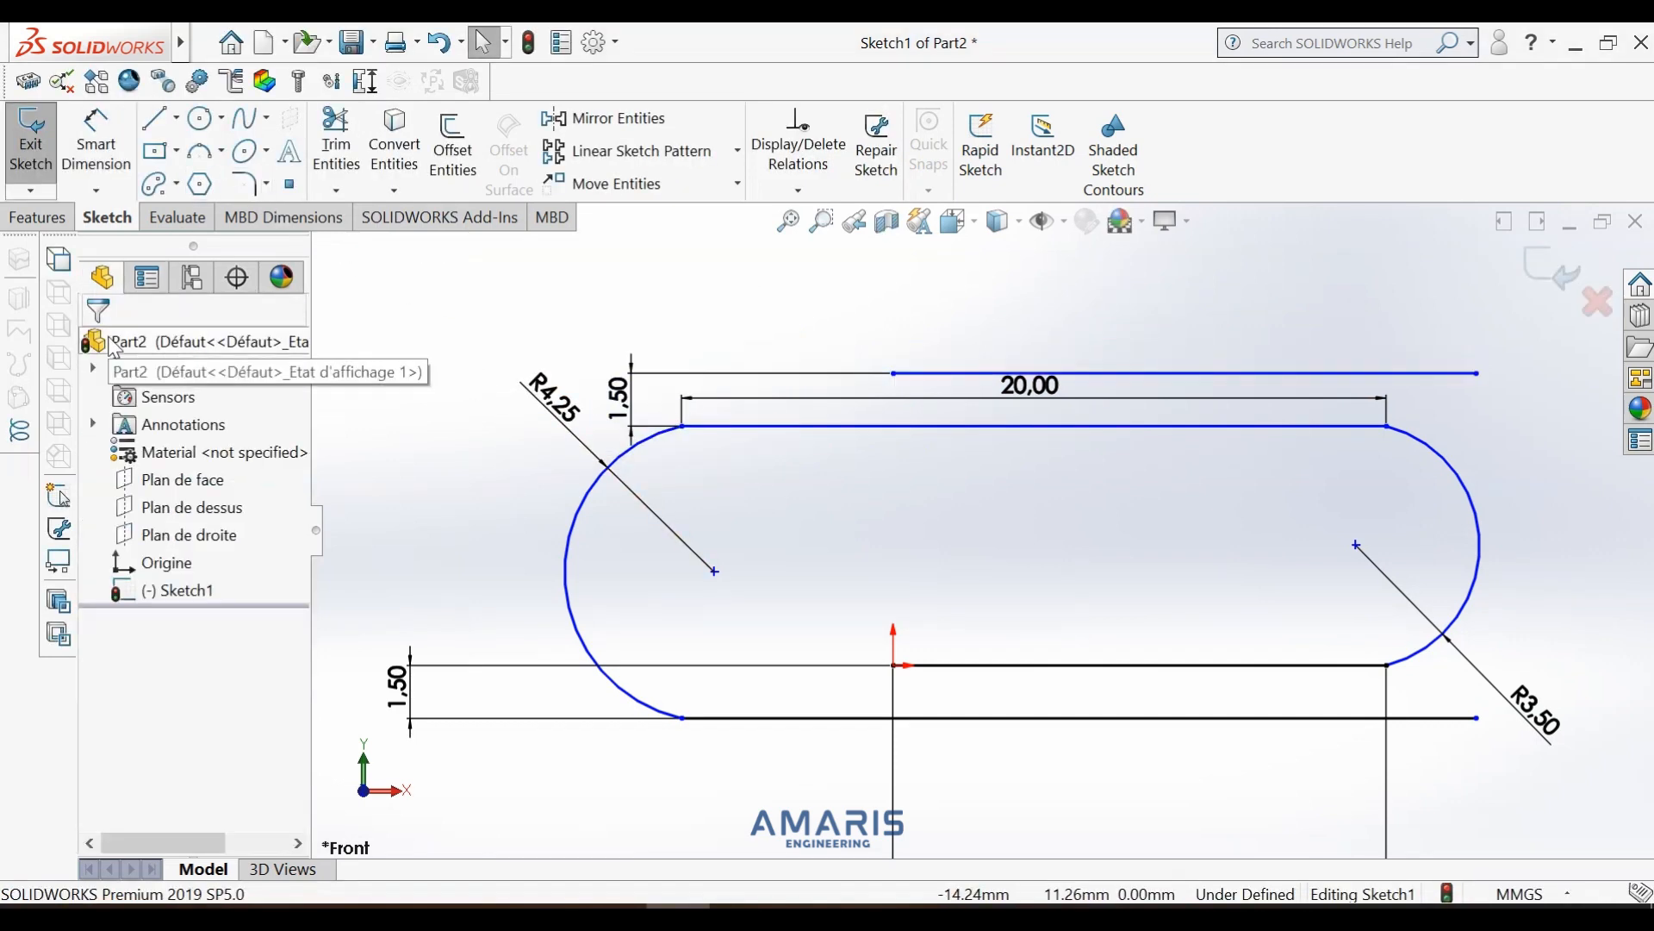
click(203, 157)
scroll(1533, 543, up, 3)
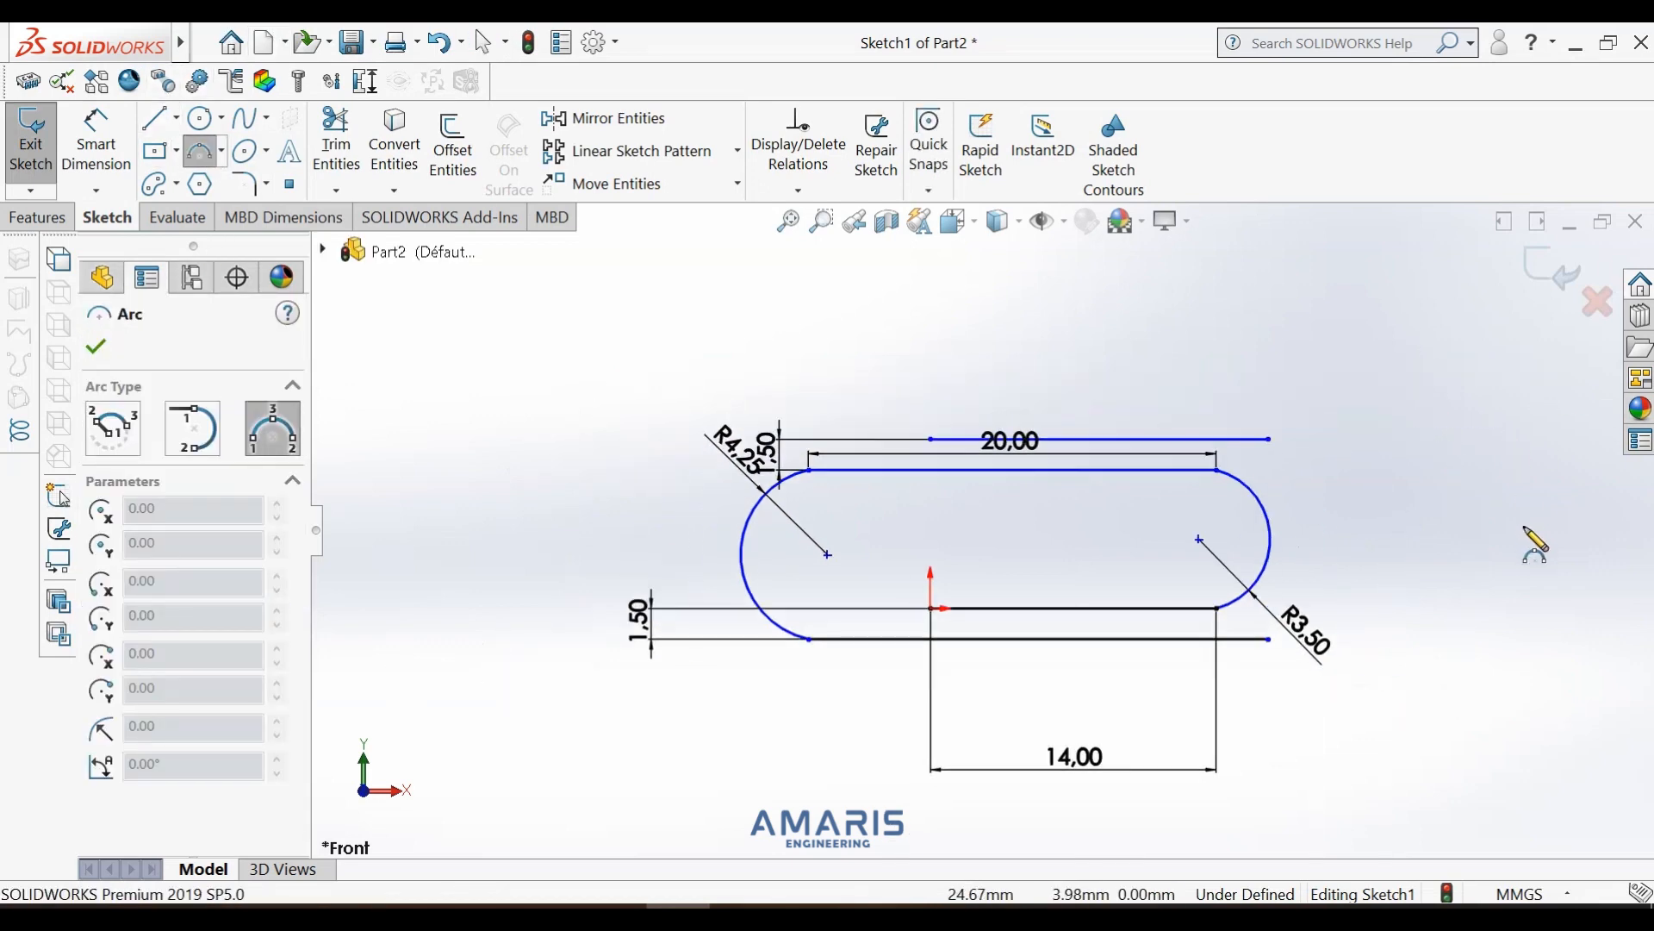
scroll(1101, 425, down, 2)
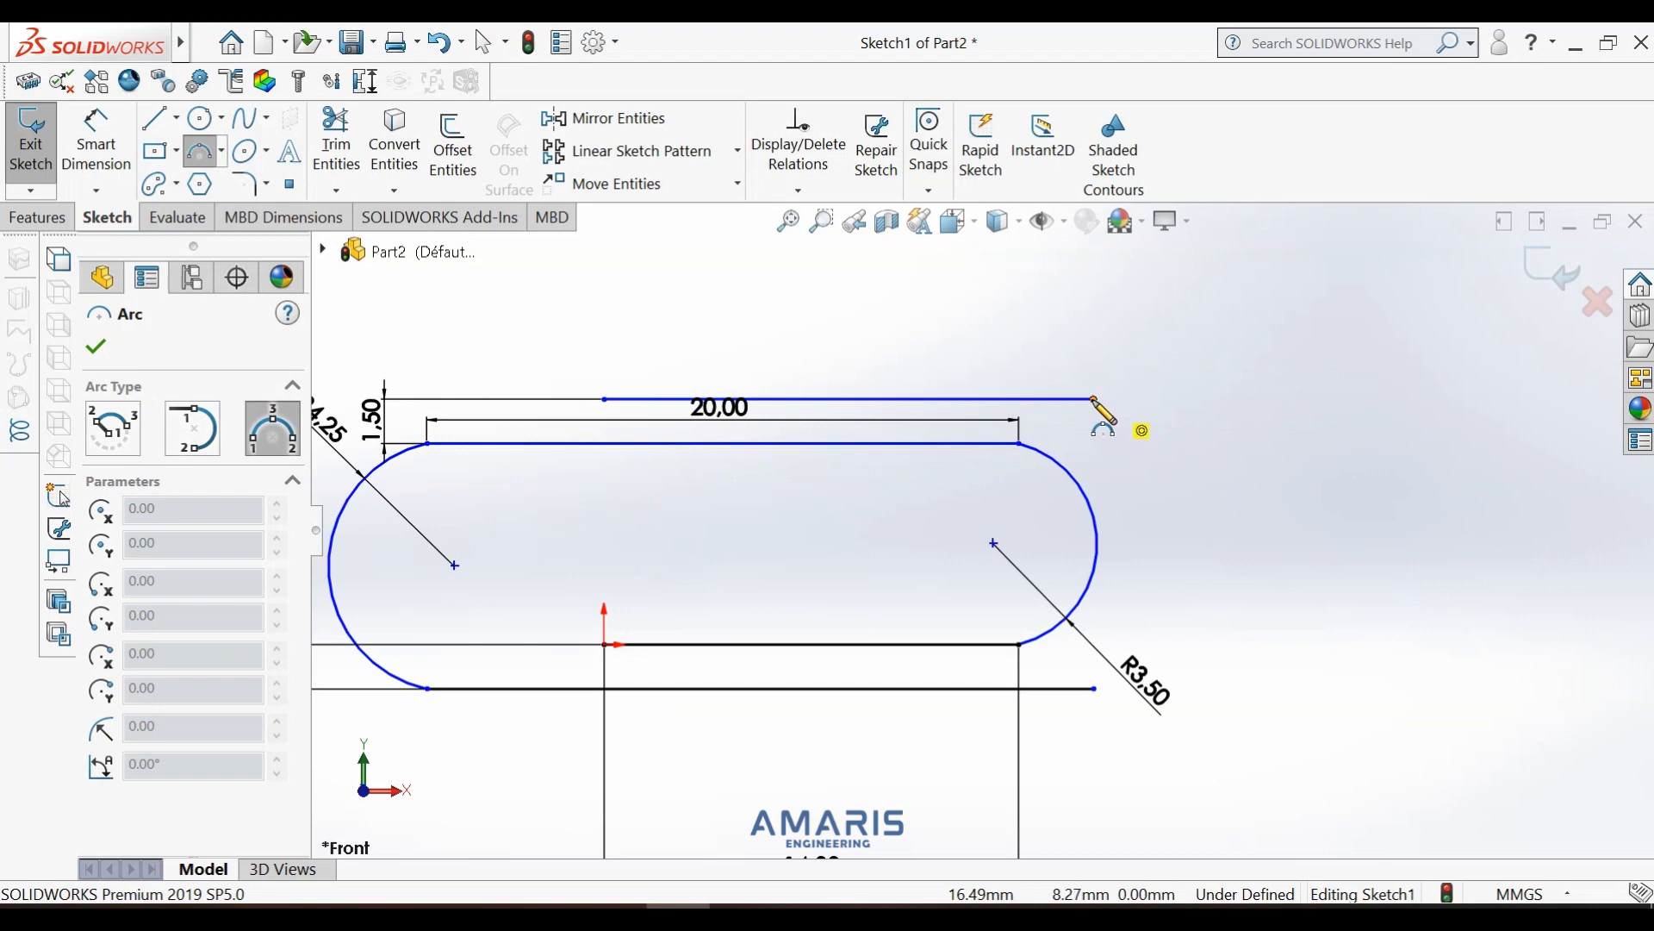
click(1094, 398)
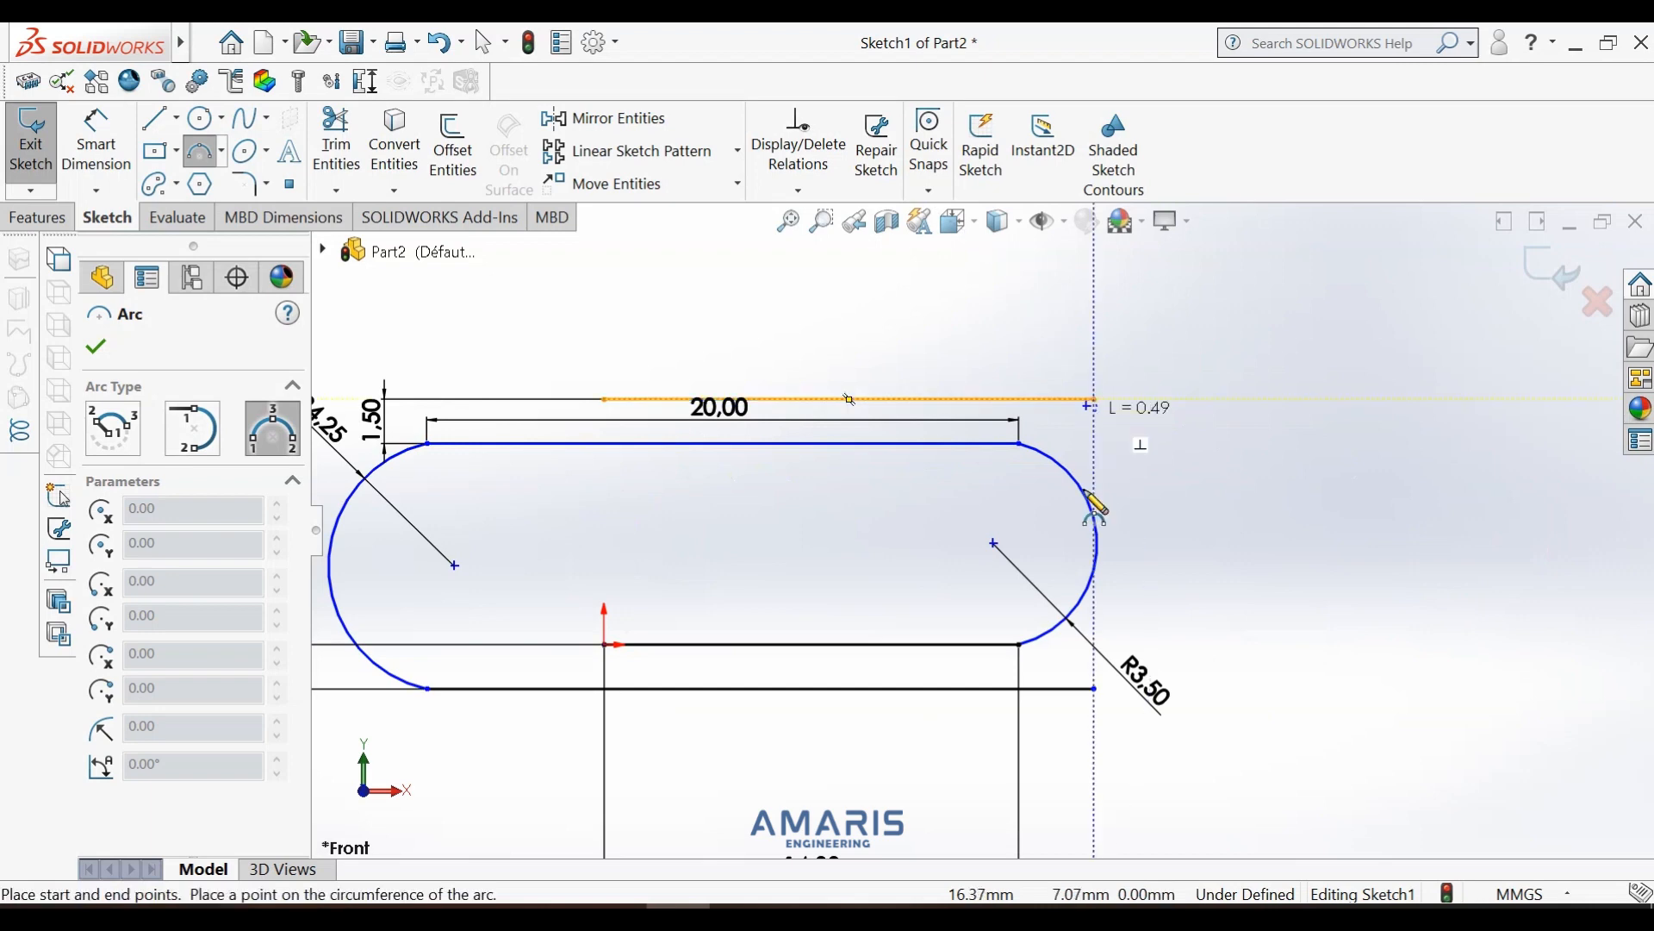
click(1094, 689)
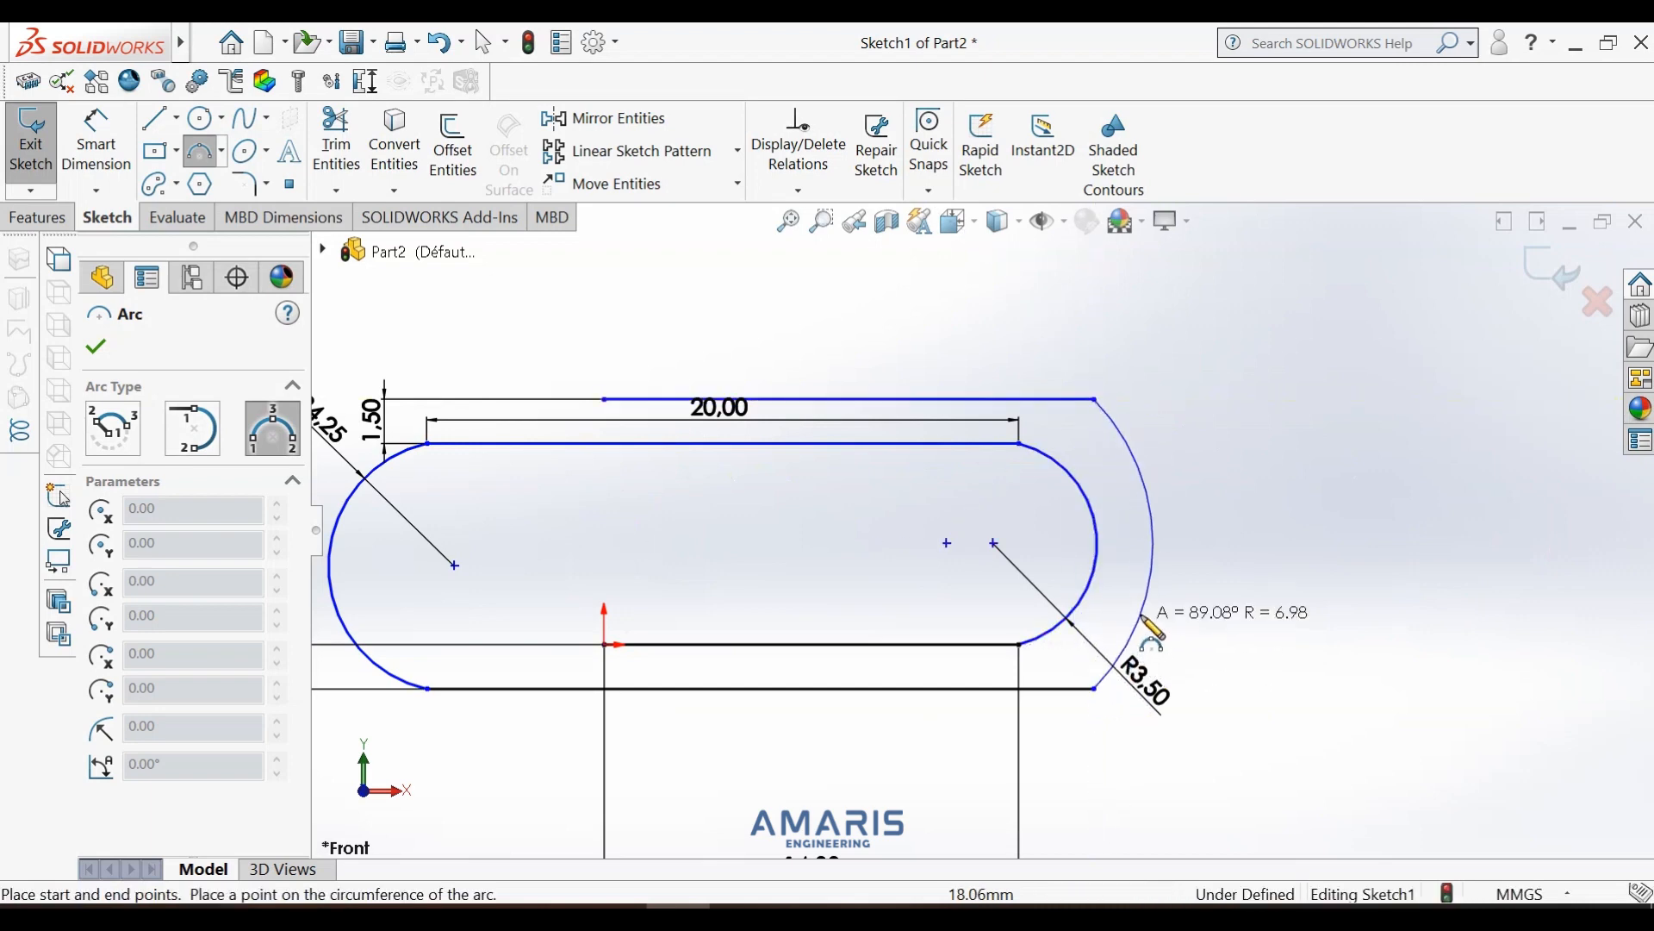
click(1210, 568)
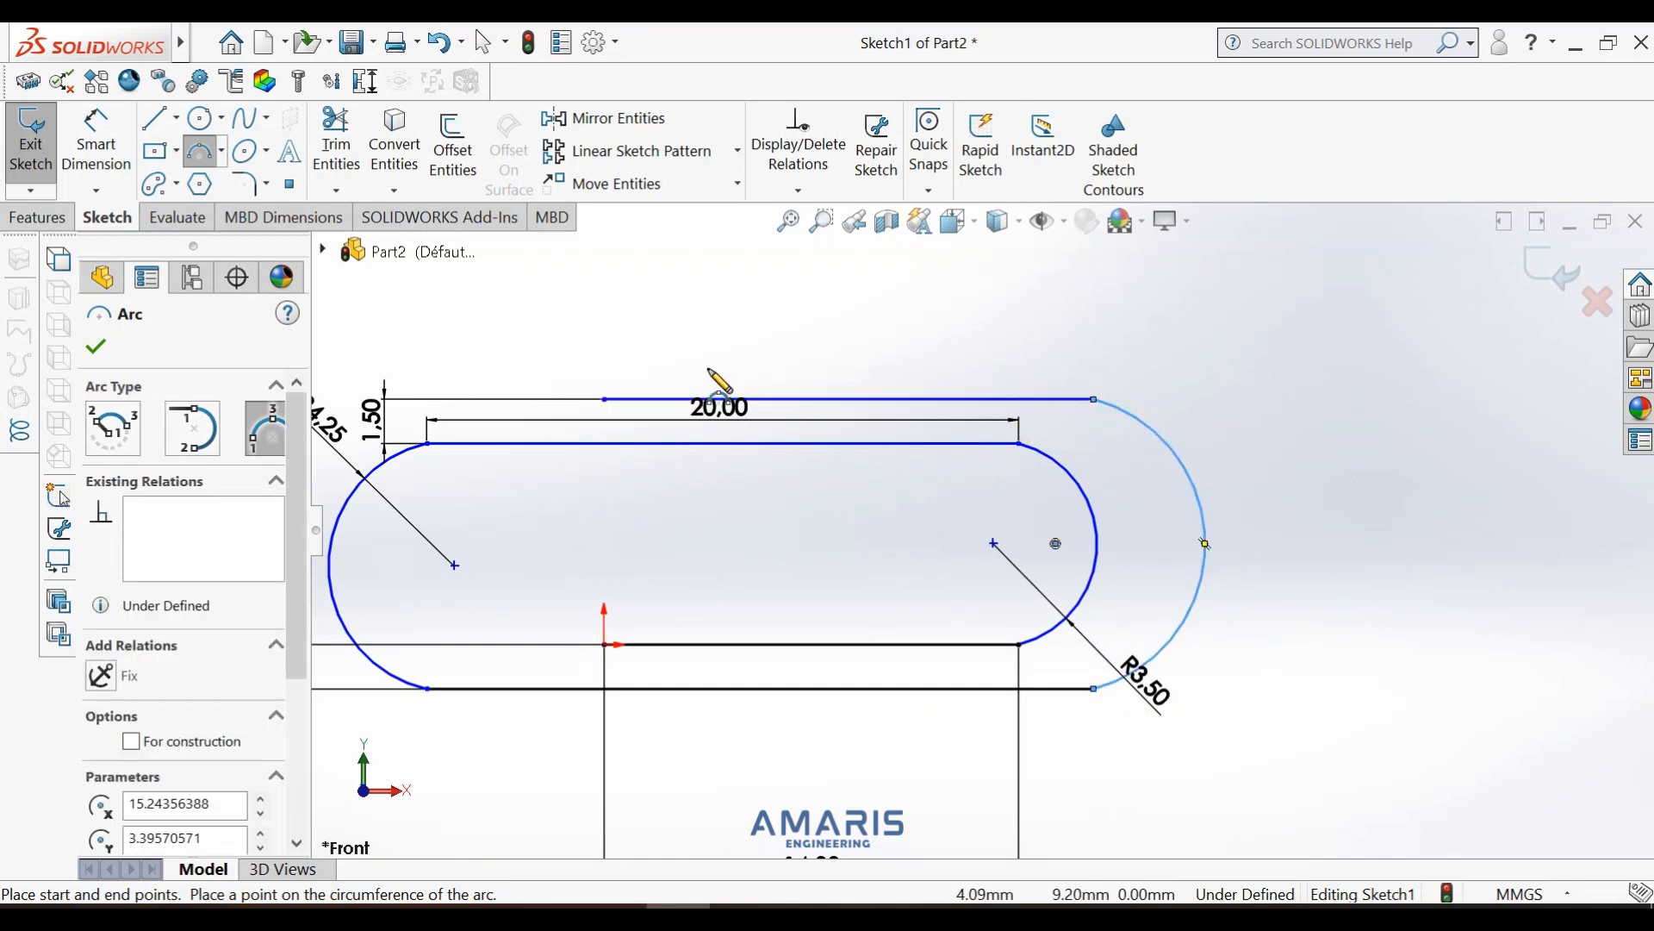
- Dimension the outer right arc's radius and set it to 5 mm
click(104, 152)
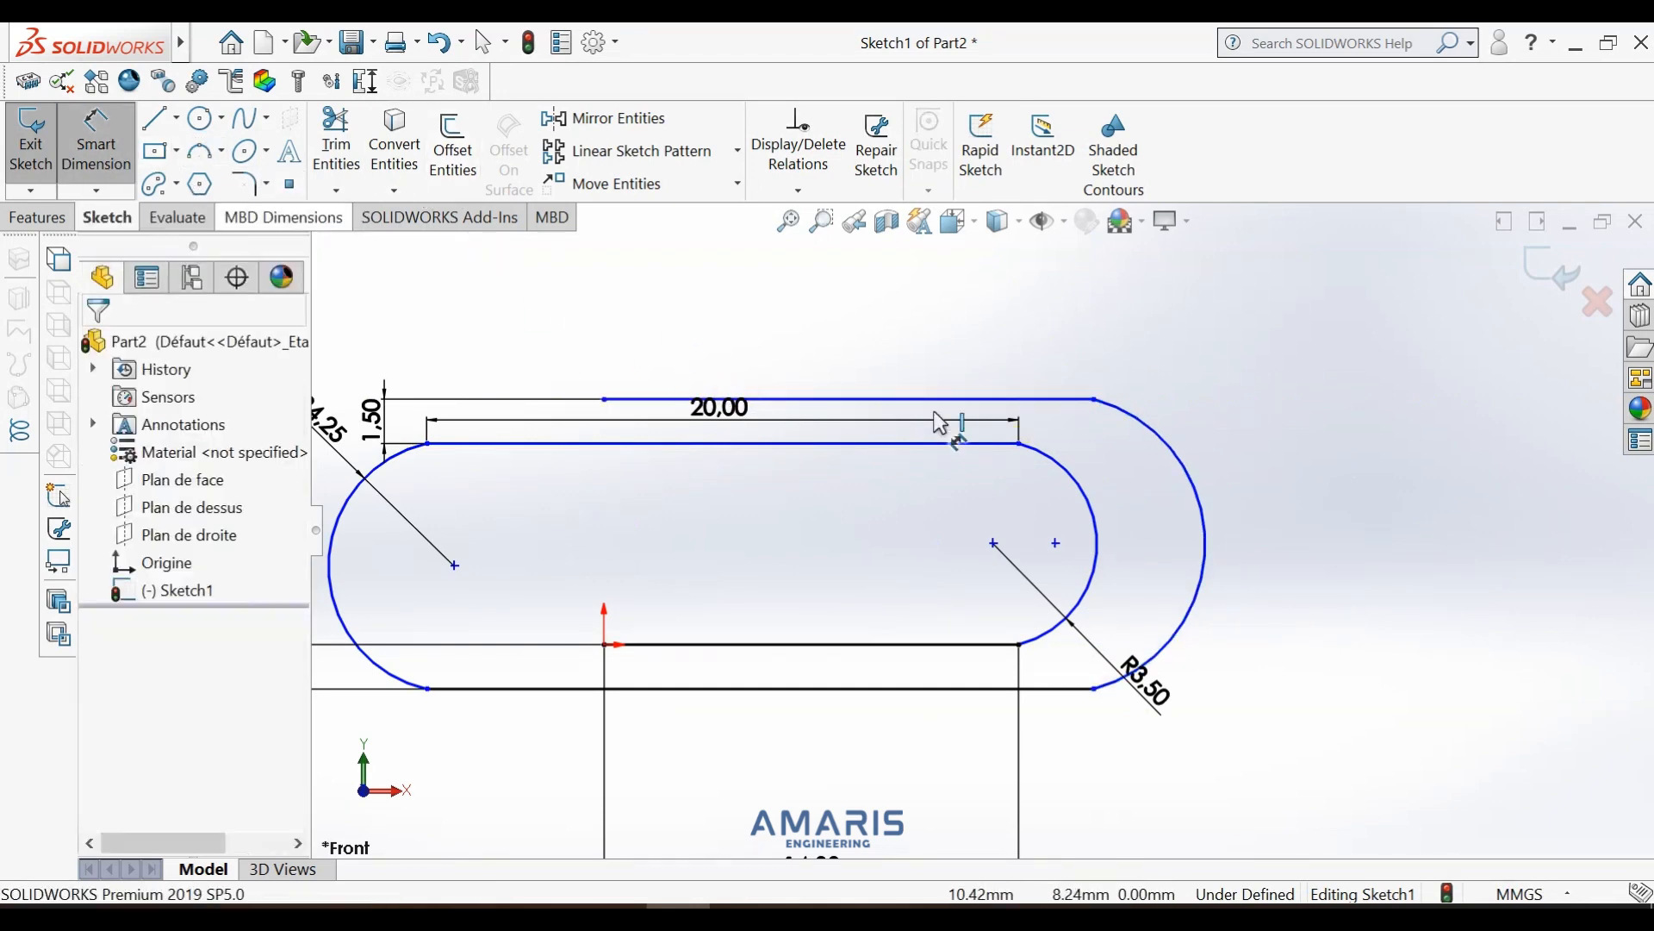
click(1194, 480)
click(1257, 468)
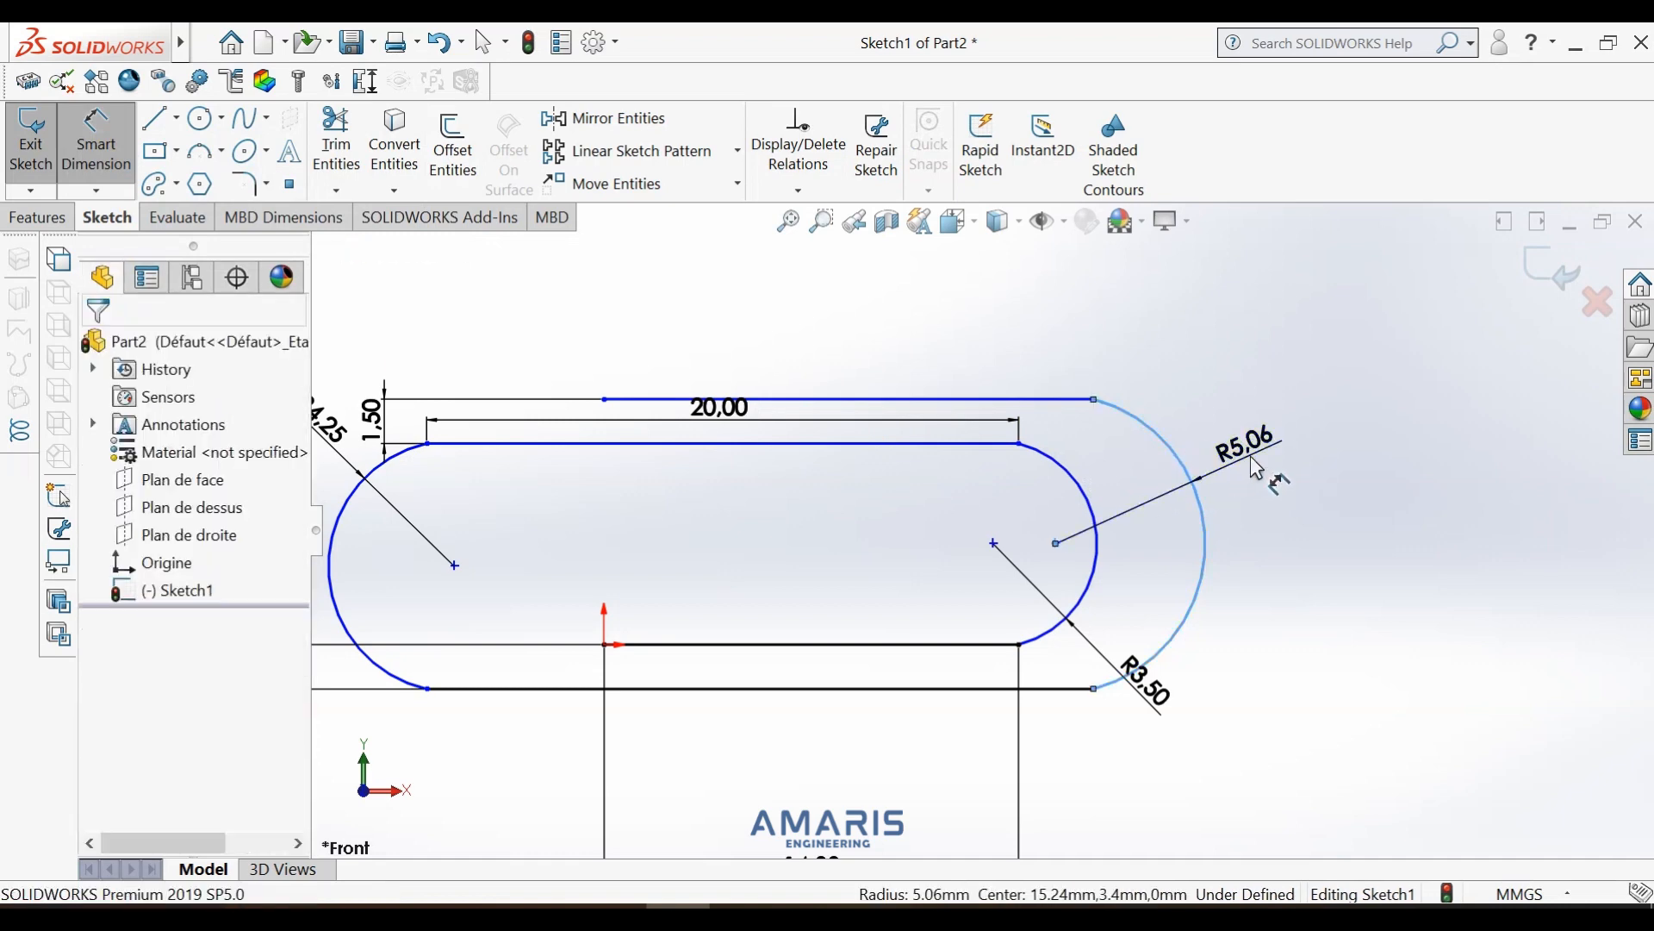
text(5)
key(Return)
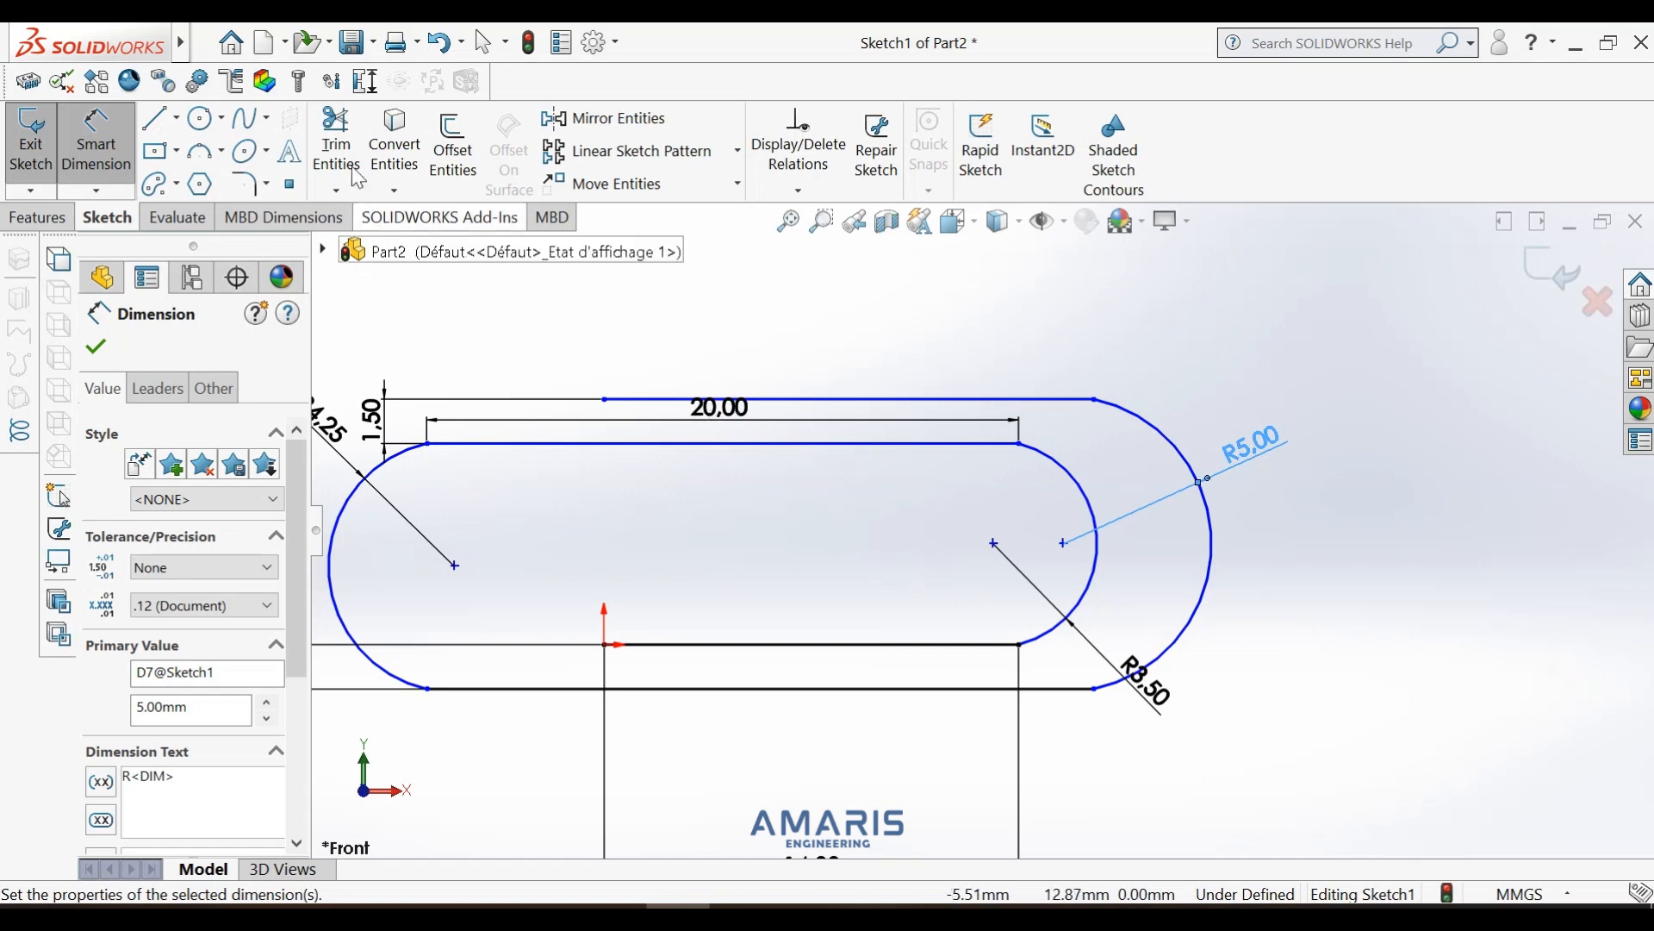
click(95, 347)
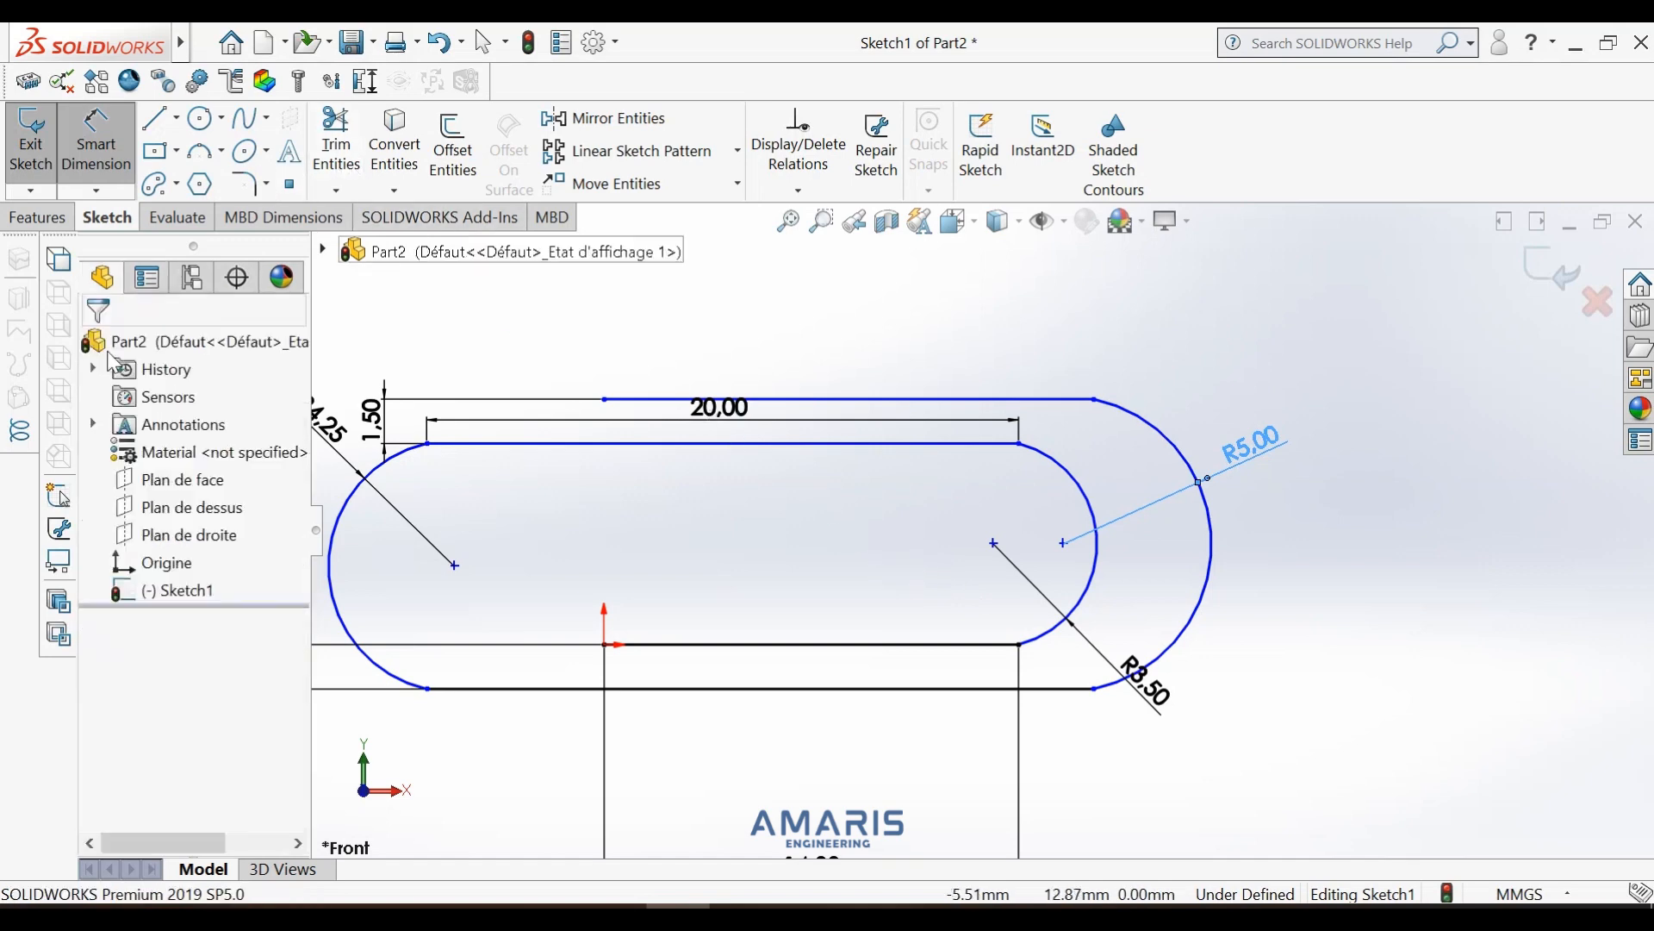
- Sweep a circular profile of 1 mm diameter along the finished sketch to create the solid wire
key(f)
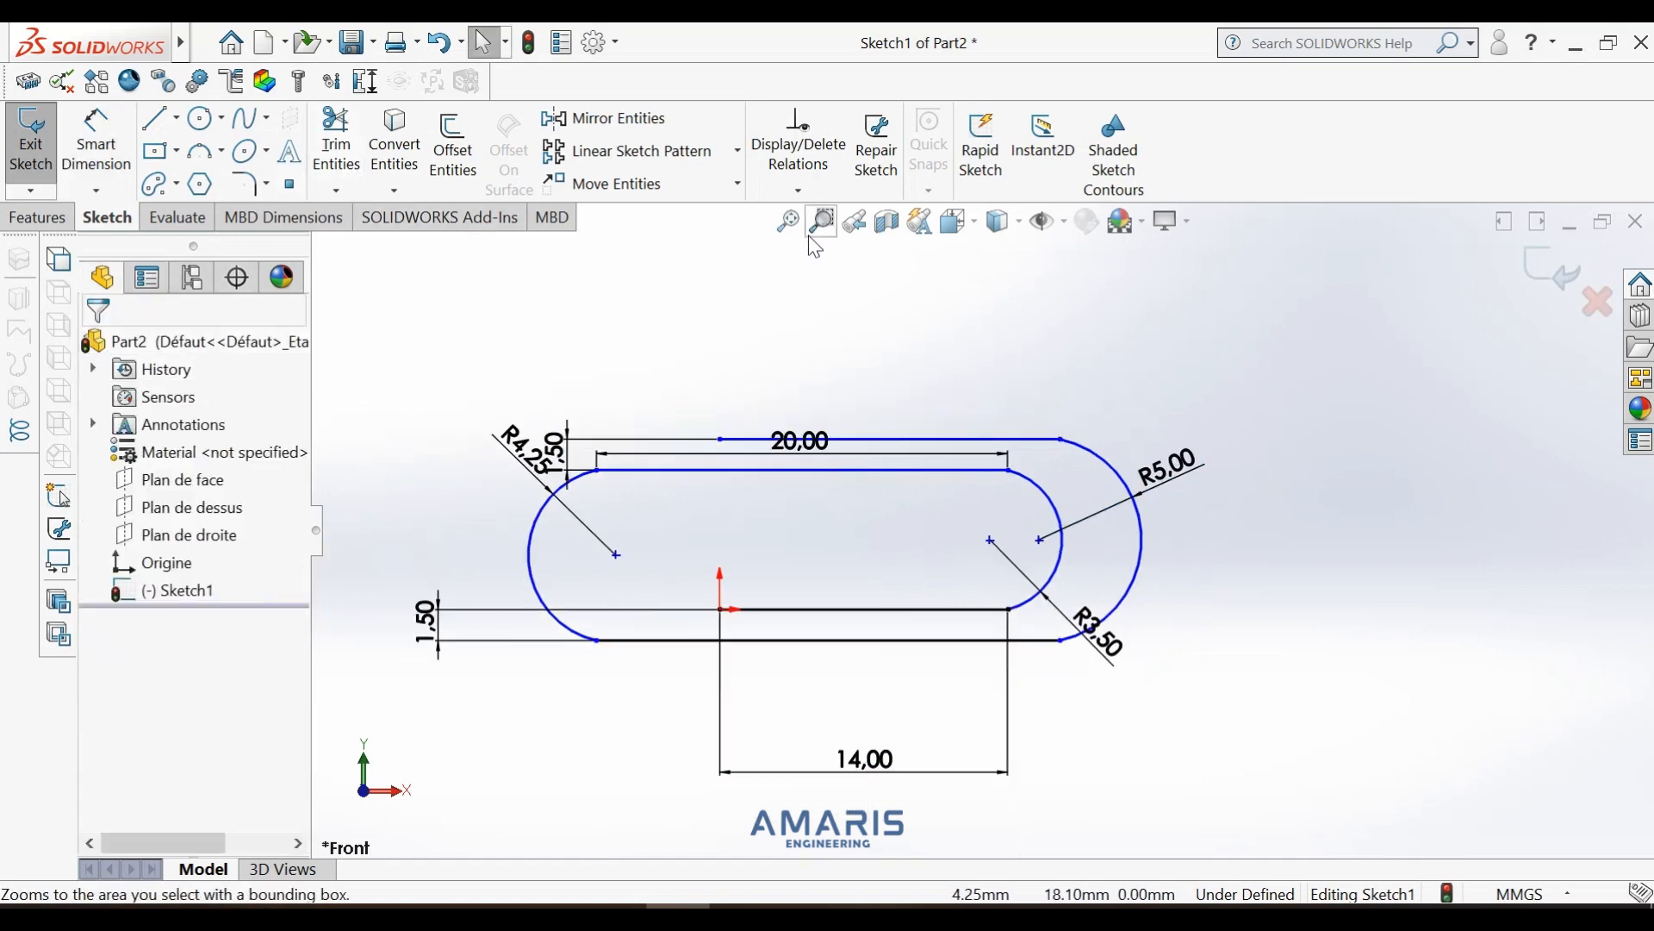
click(788, 222)
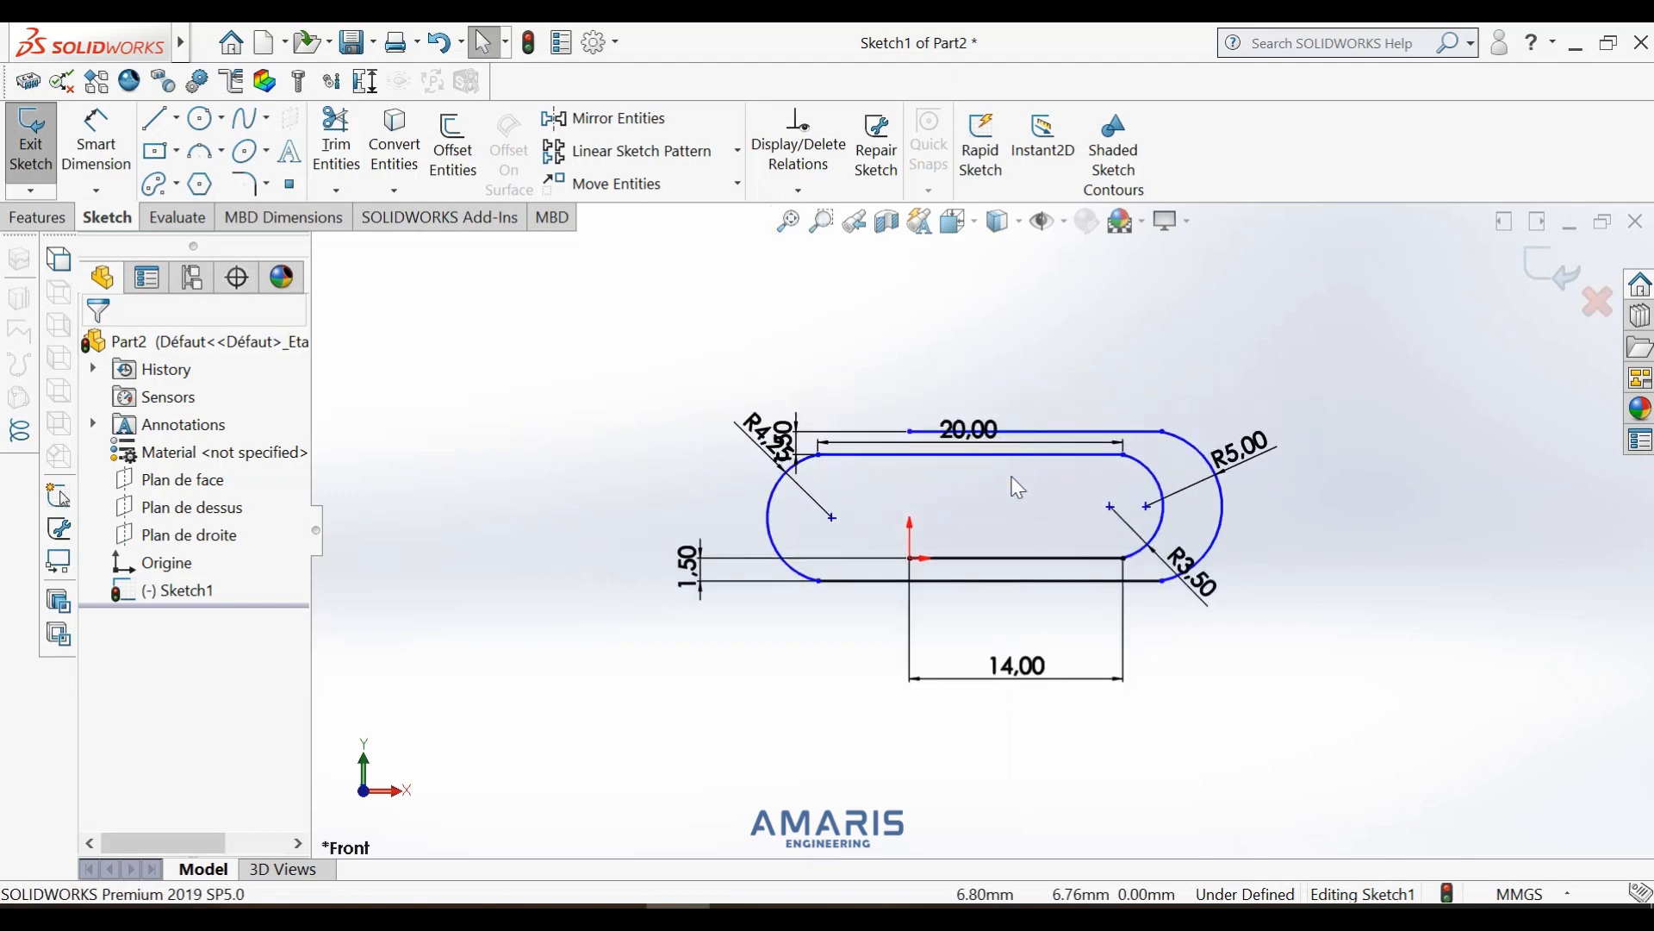
key(f)
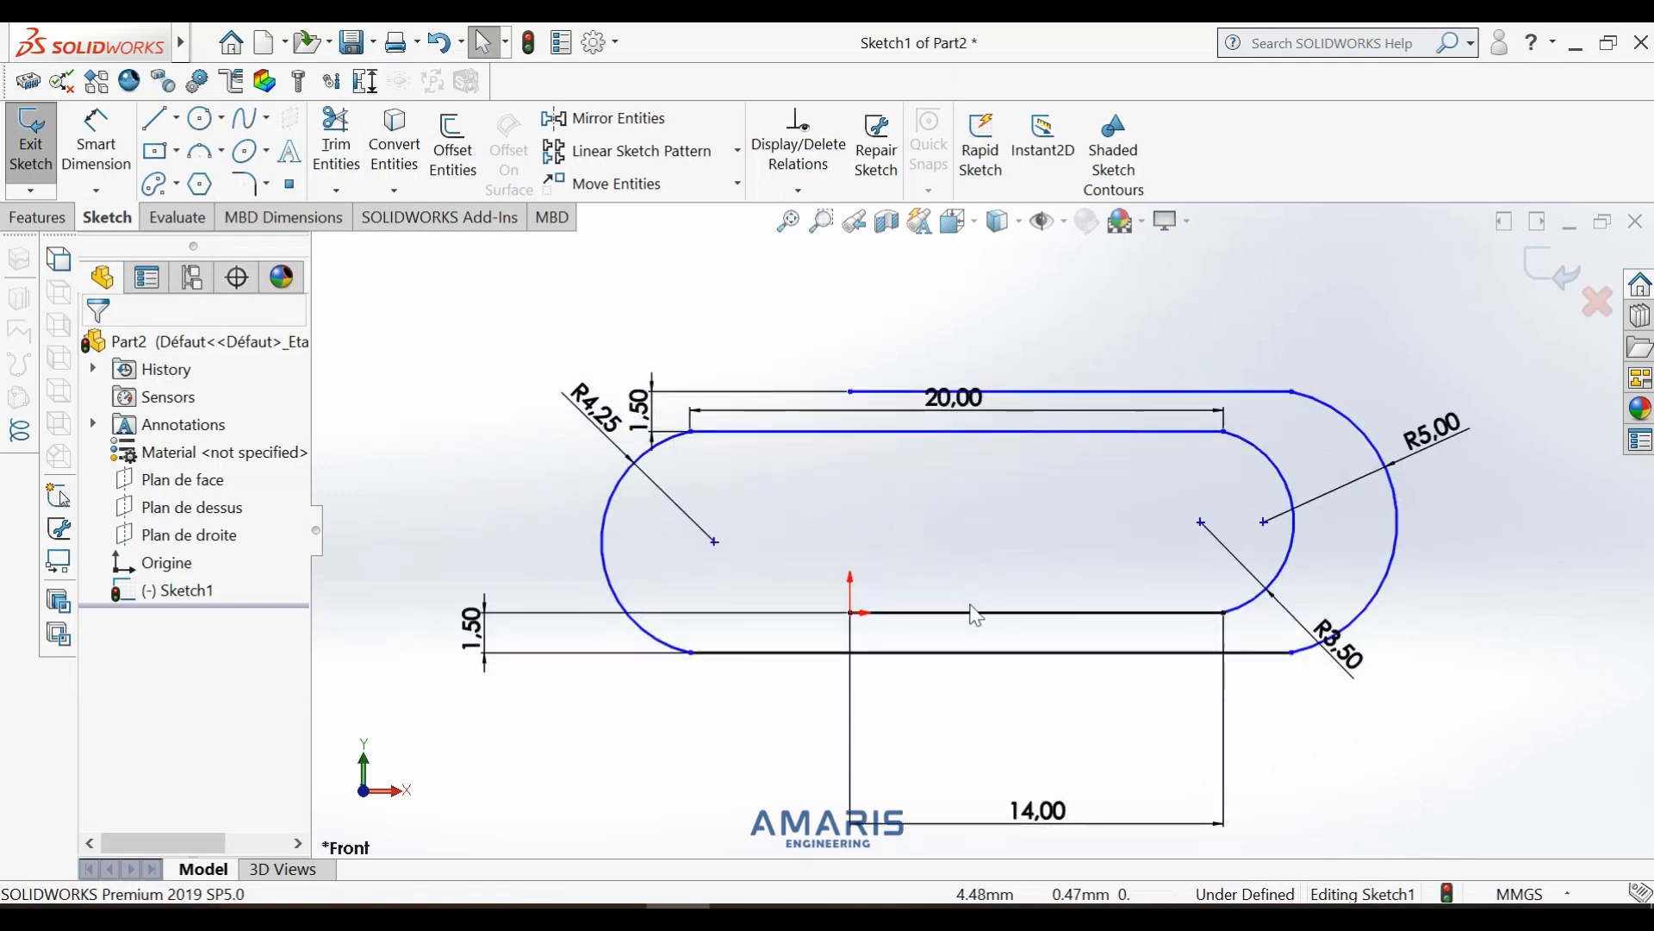
click(52, 217)
click(260, 118)
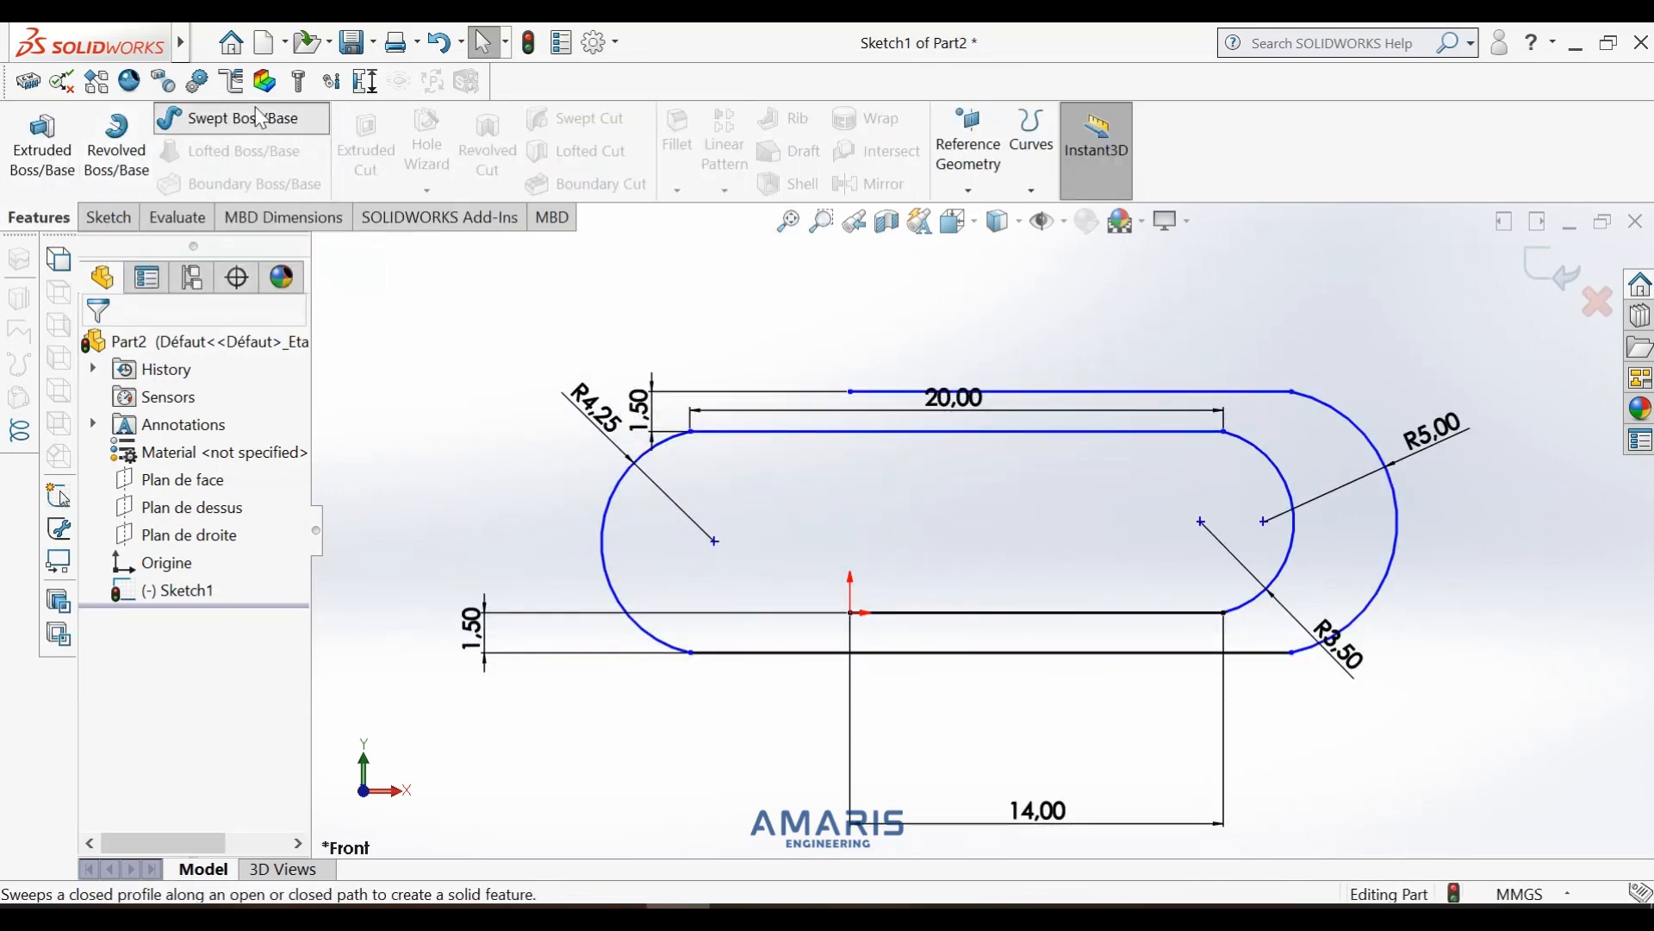
click(159, 439)
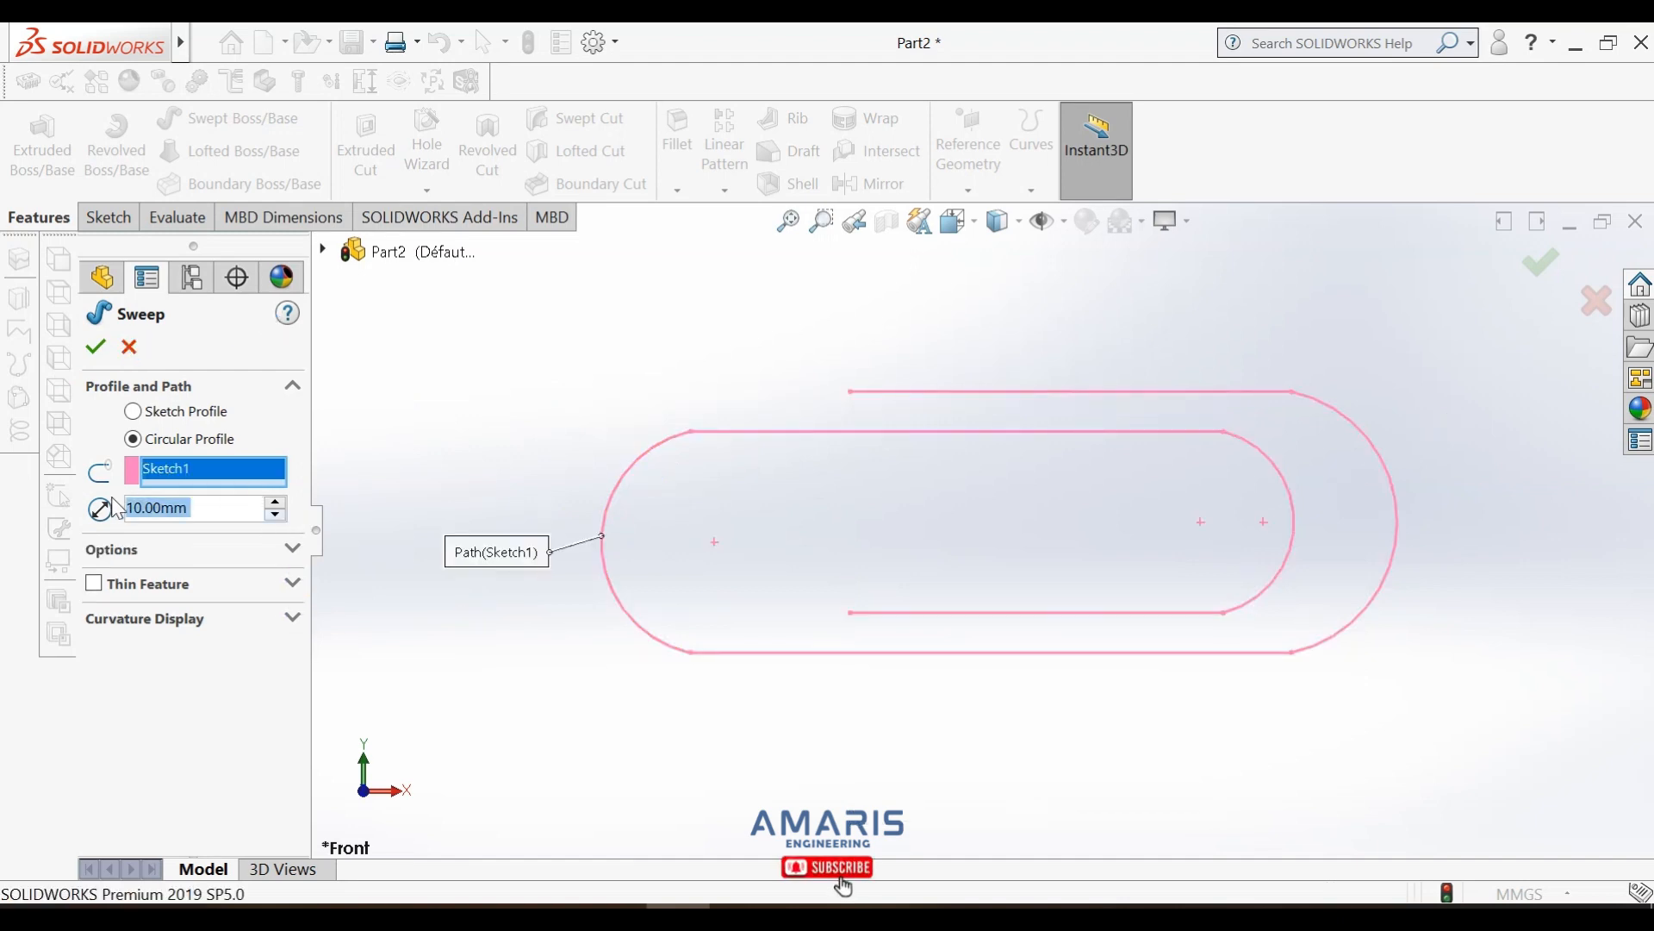
text(1)
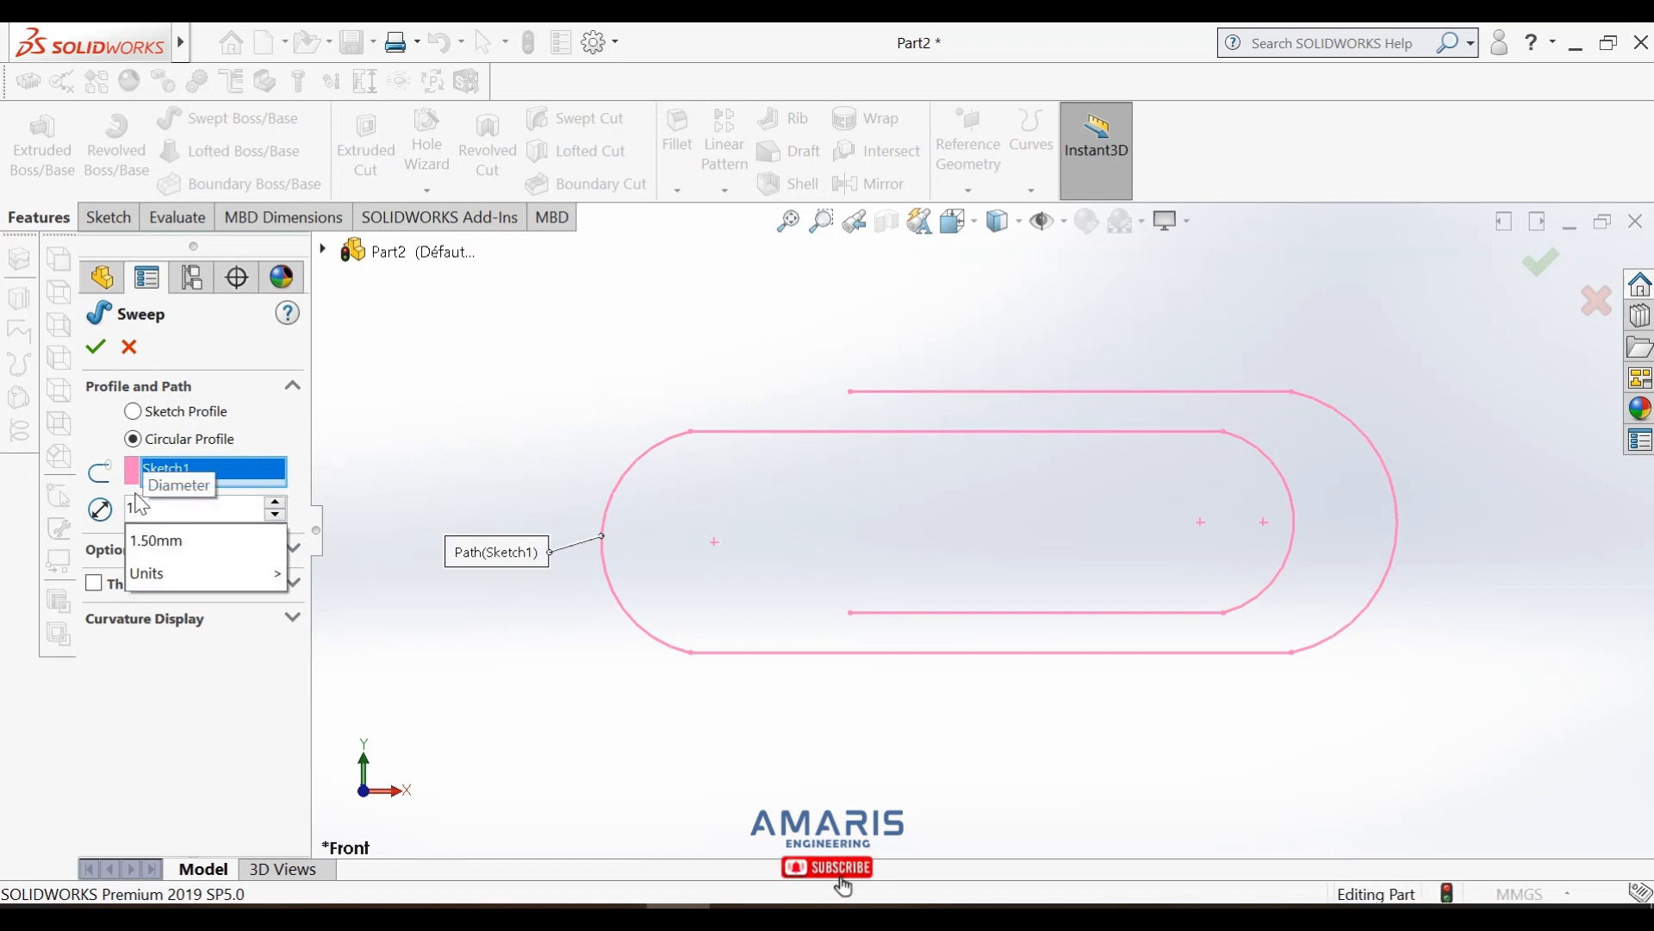
click(101, 509)
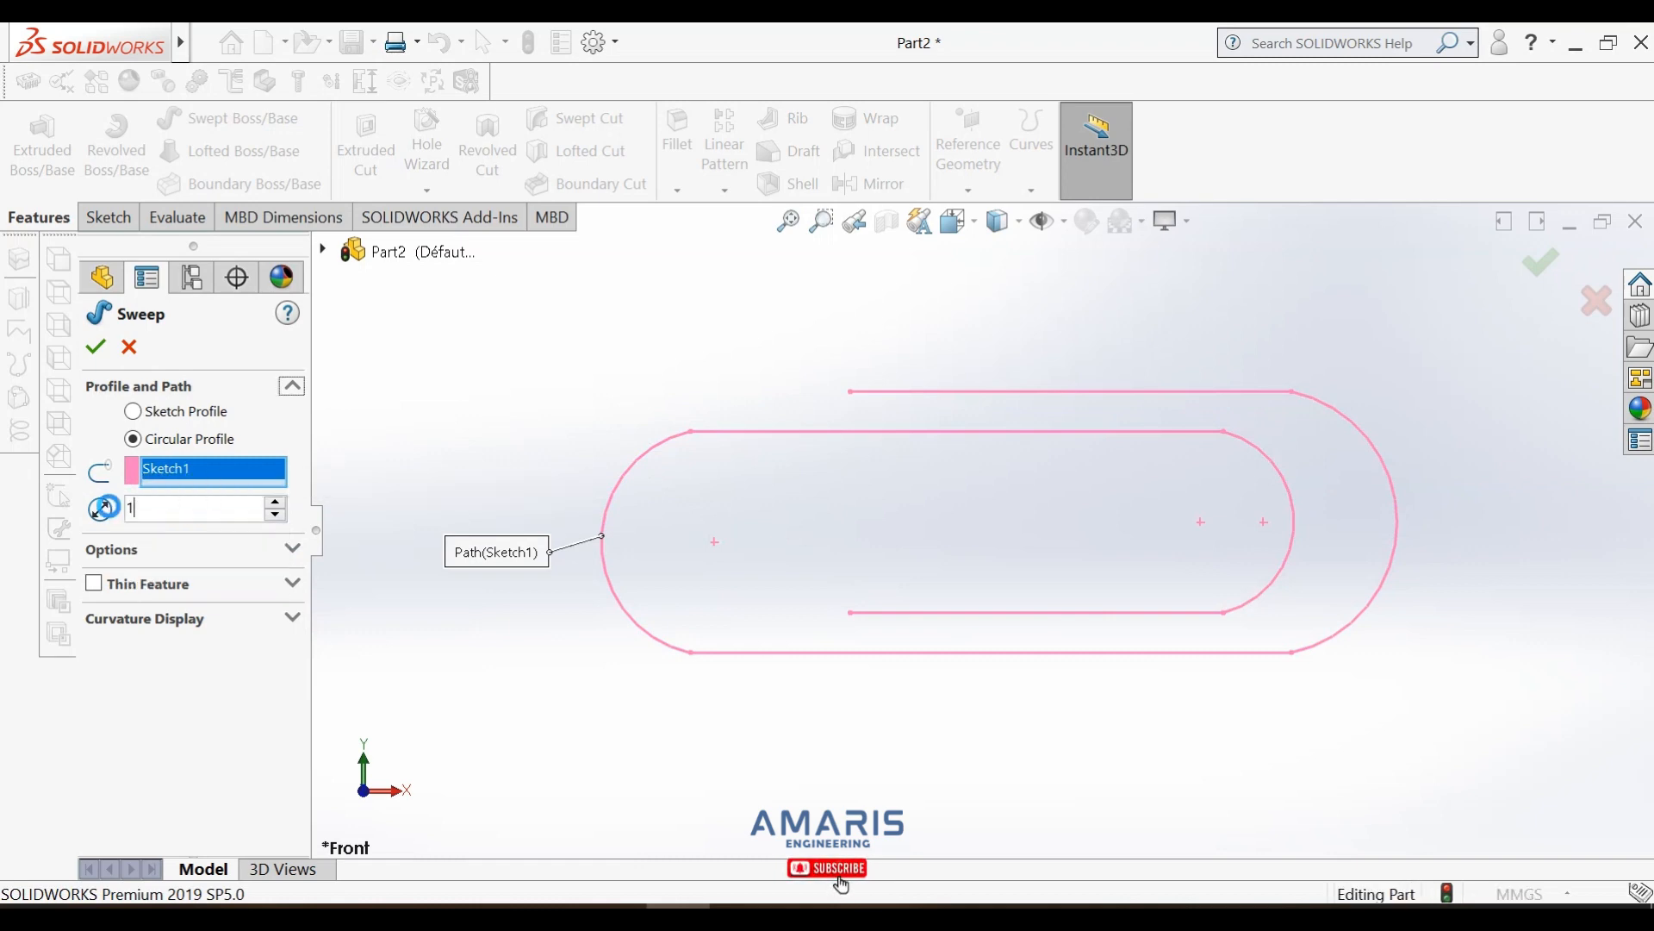
click(99, 349)
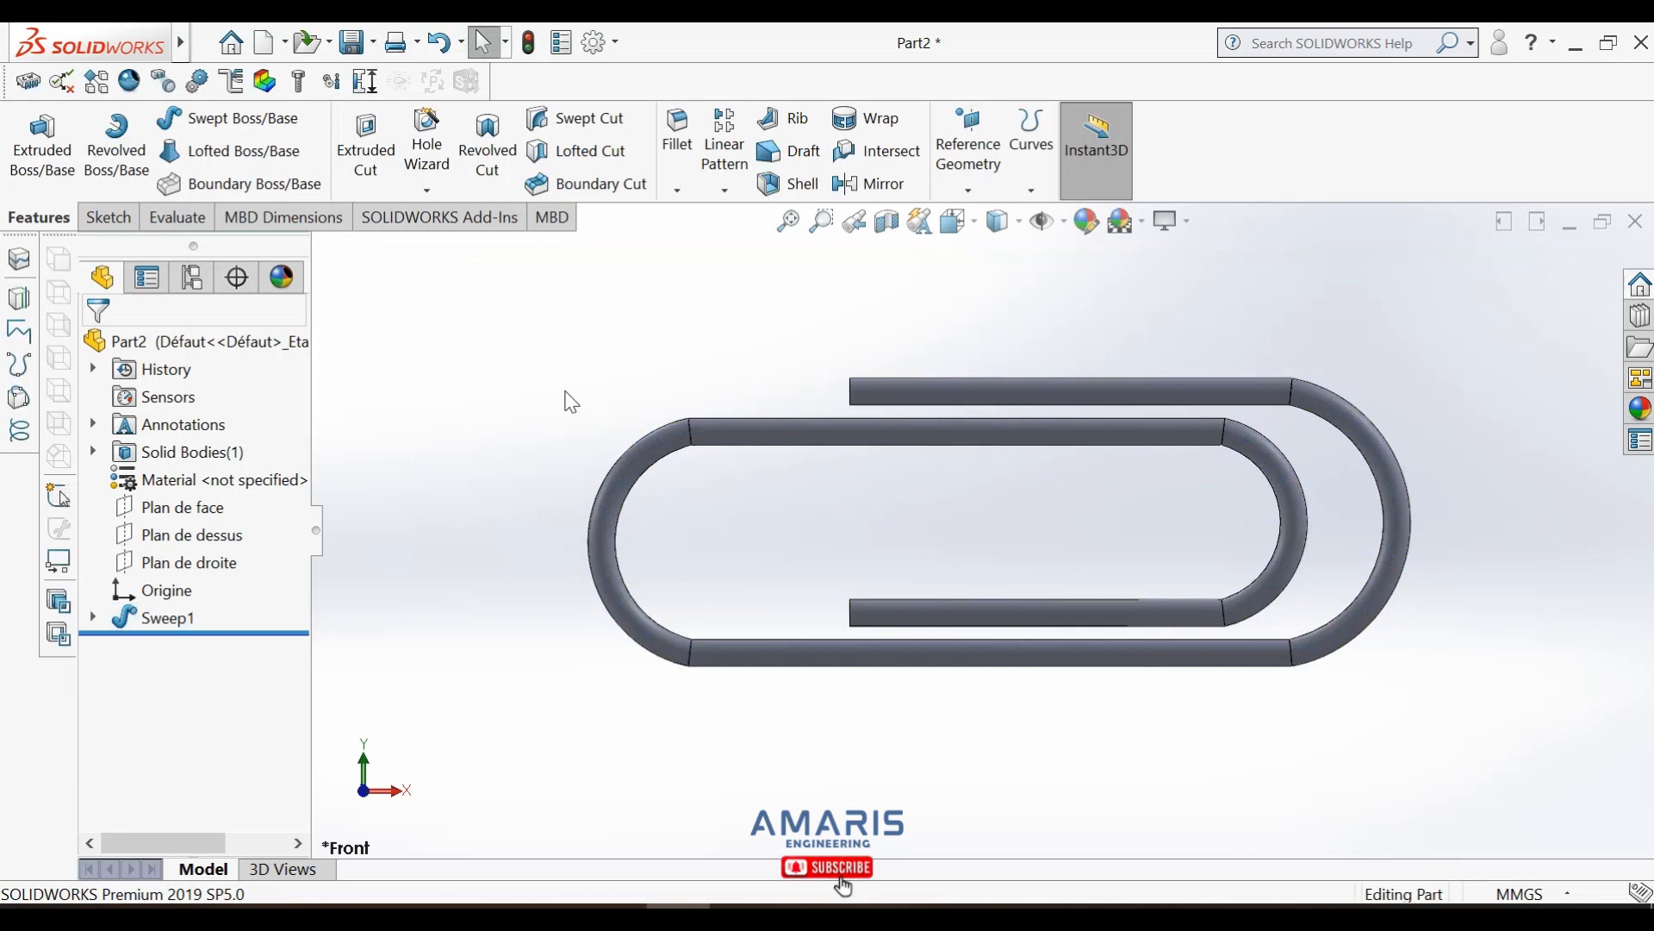
- Turn on the Cartoon view effect for the swept wire model
right_click(556, 428)
click(596, 536)
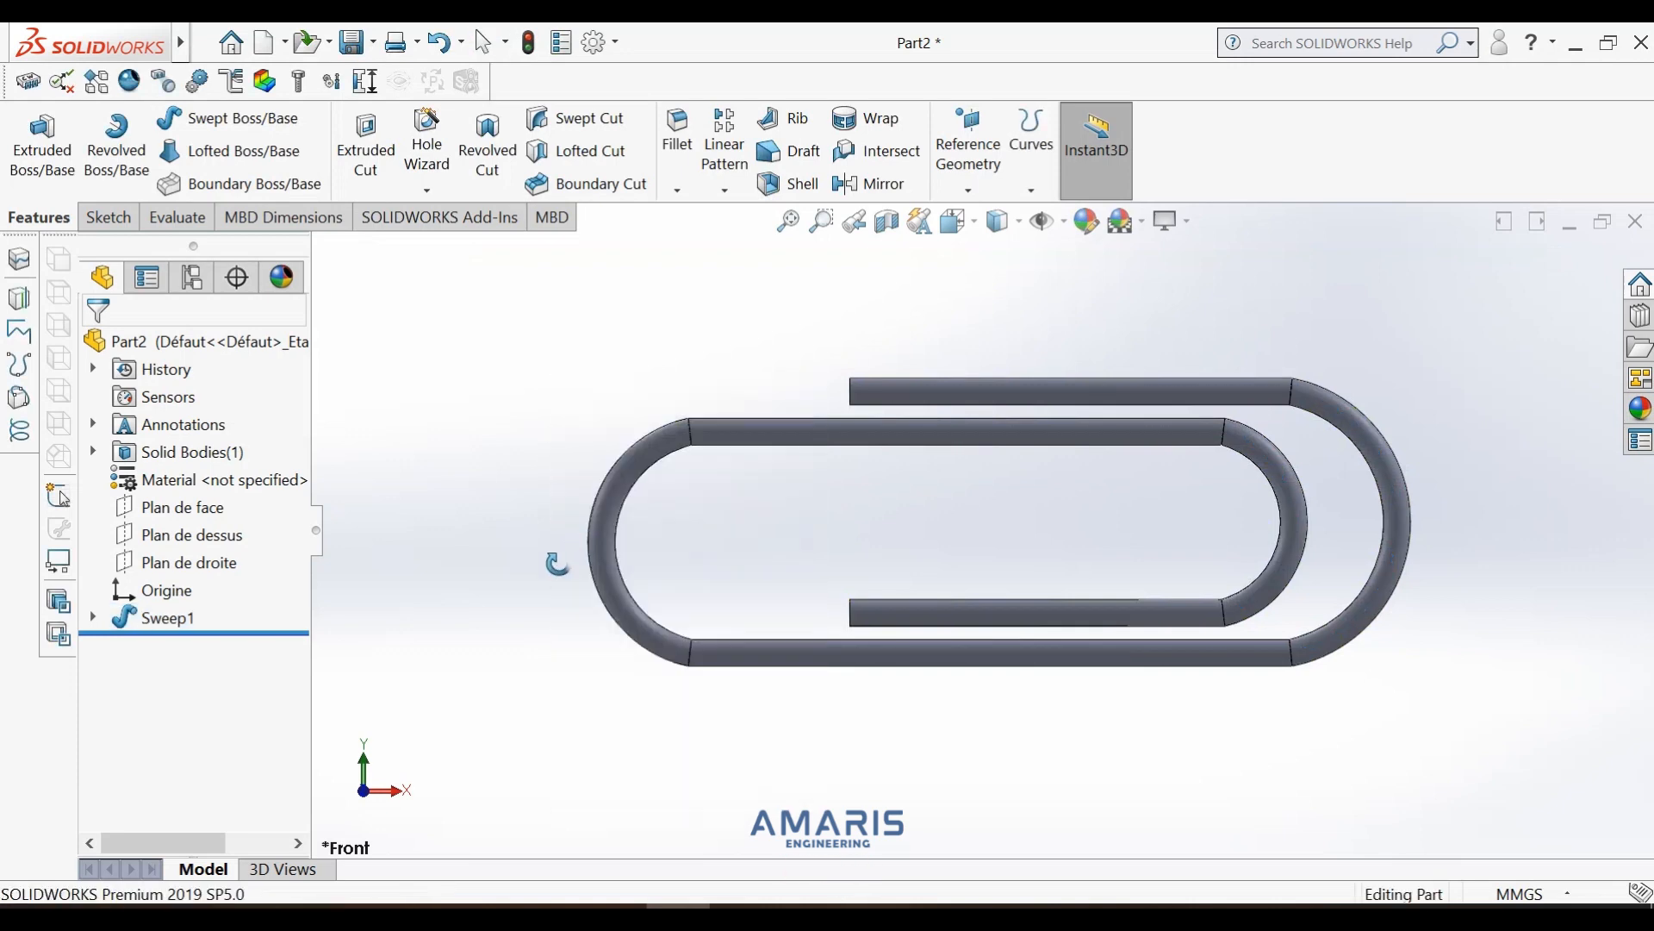
drag(514, 572, 1368, 657)
drag(957, 706, 1341, 787)
click(1168, 220)
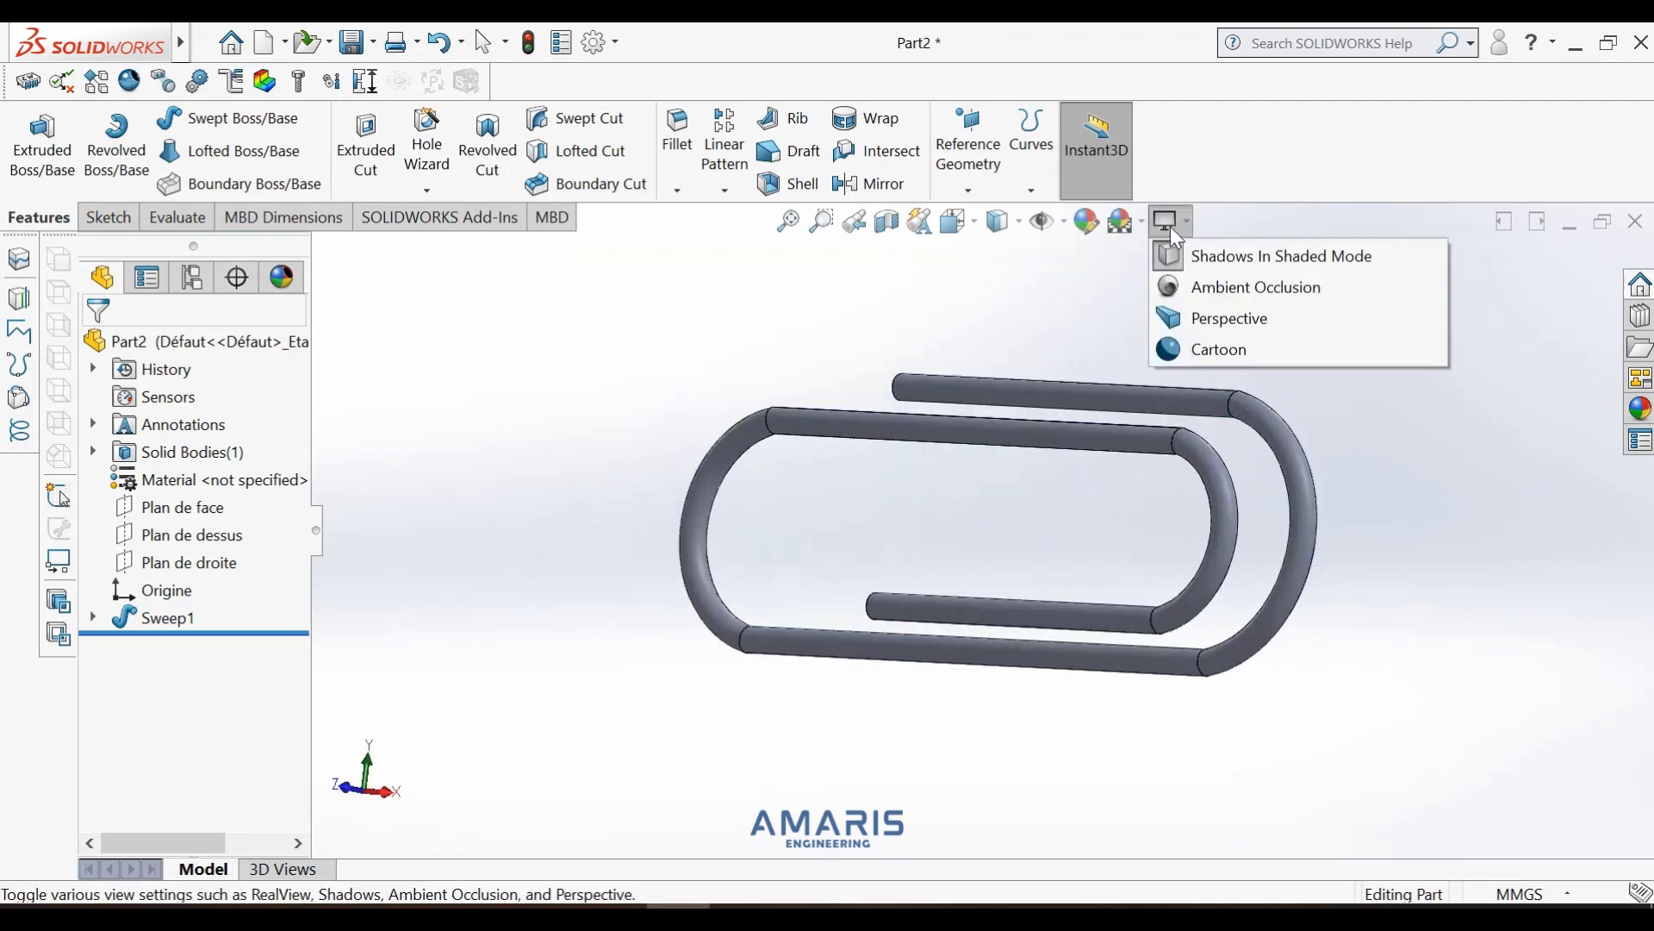
click(1205, 332)
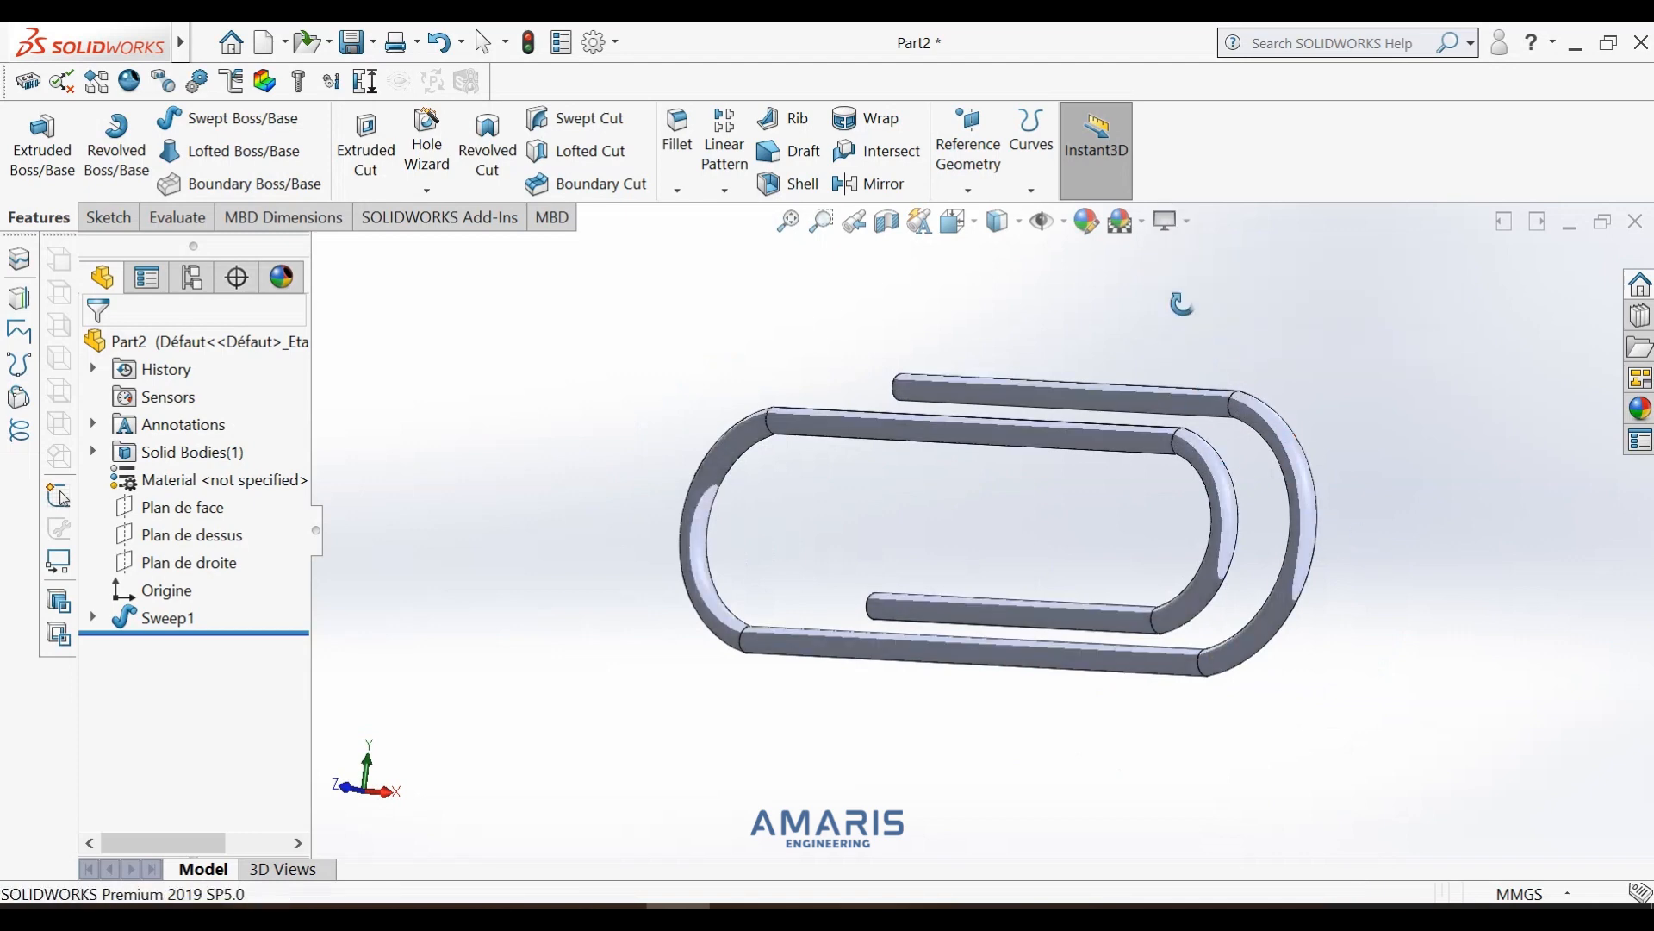
- Set the model's display style to Shaded without edges
click(956, 226)
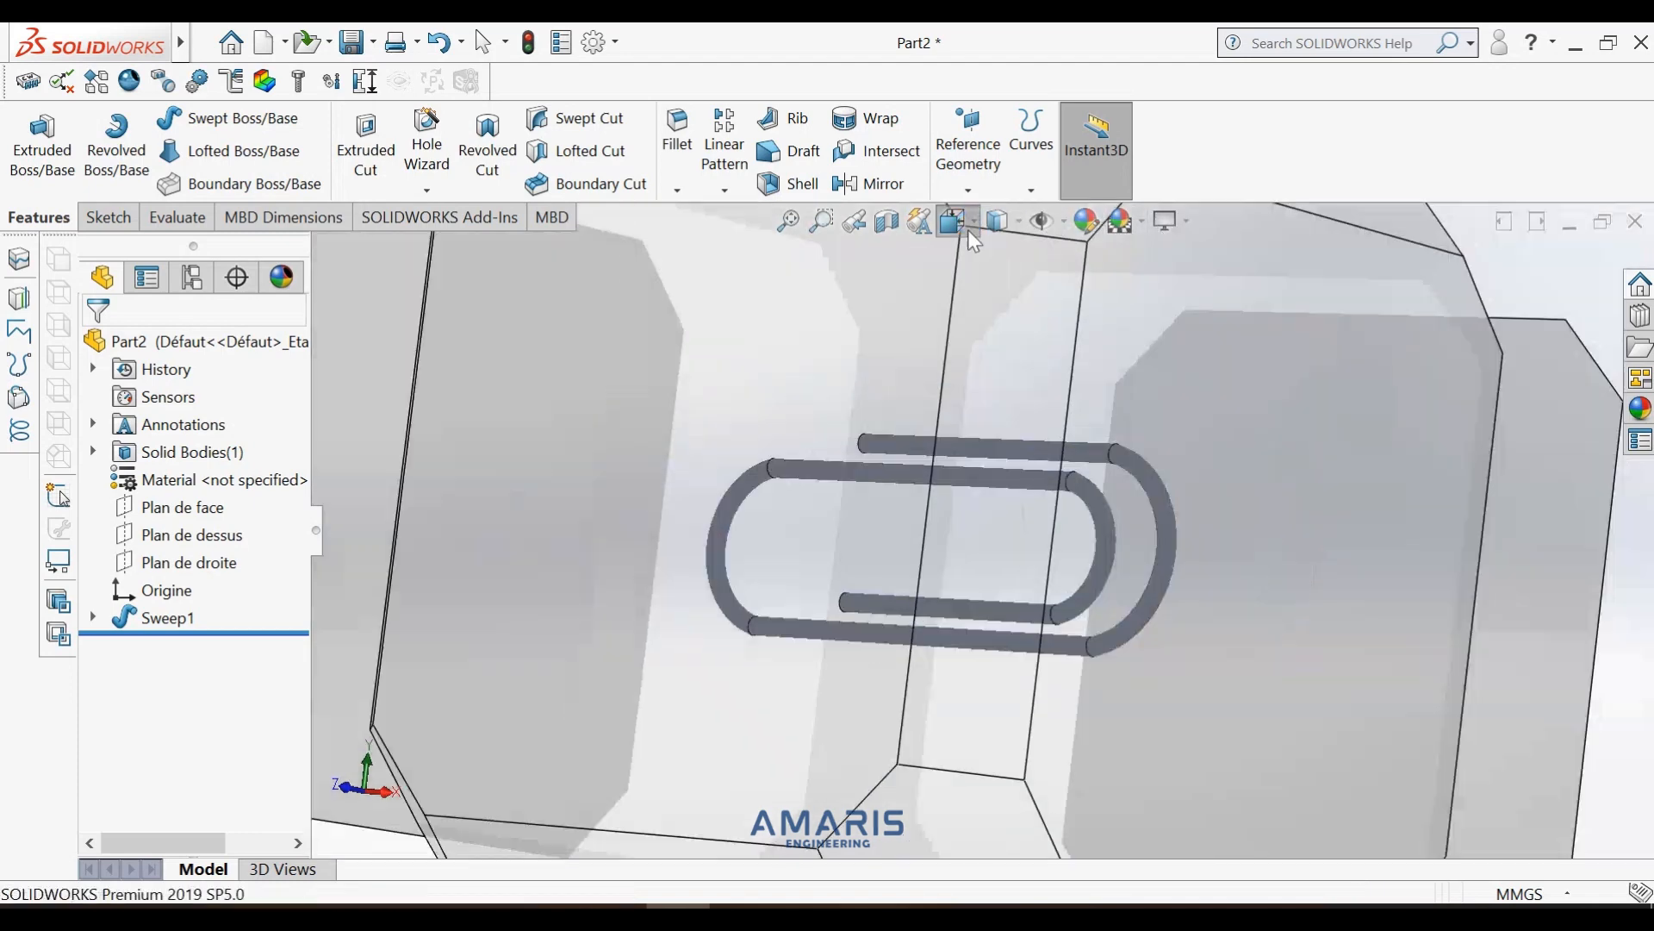
click(999, 222)
click(1012, 285)
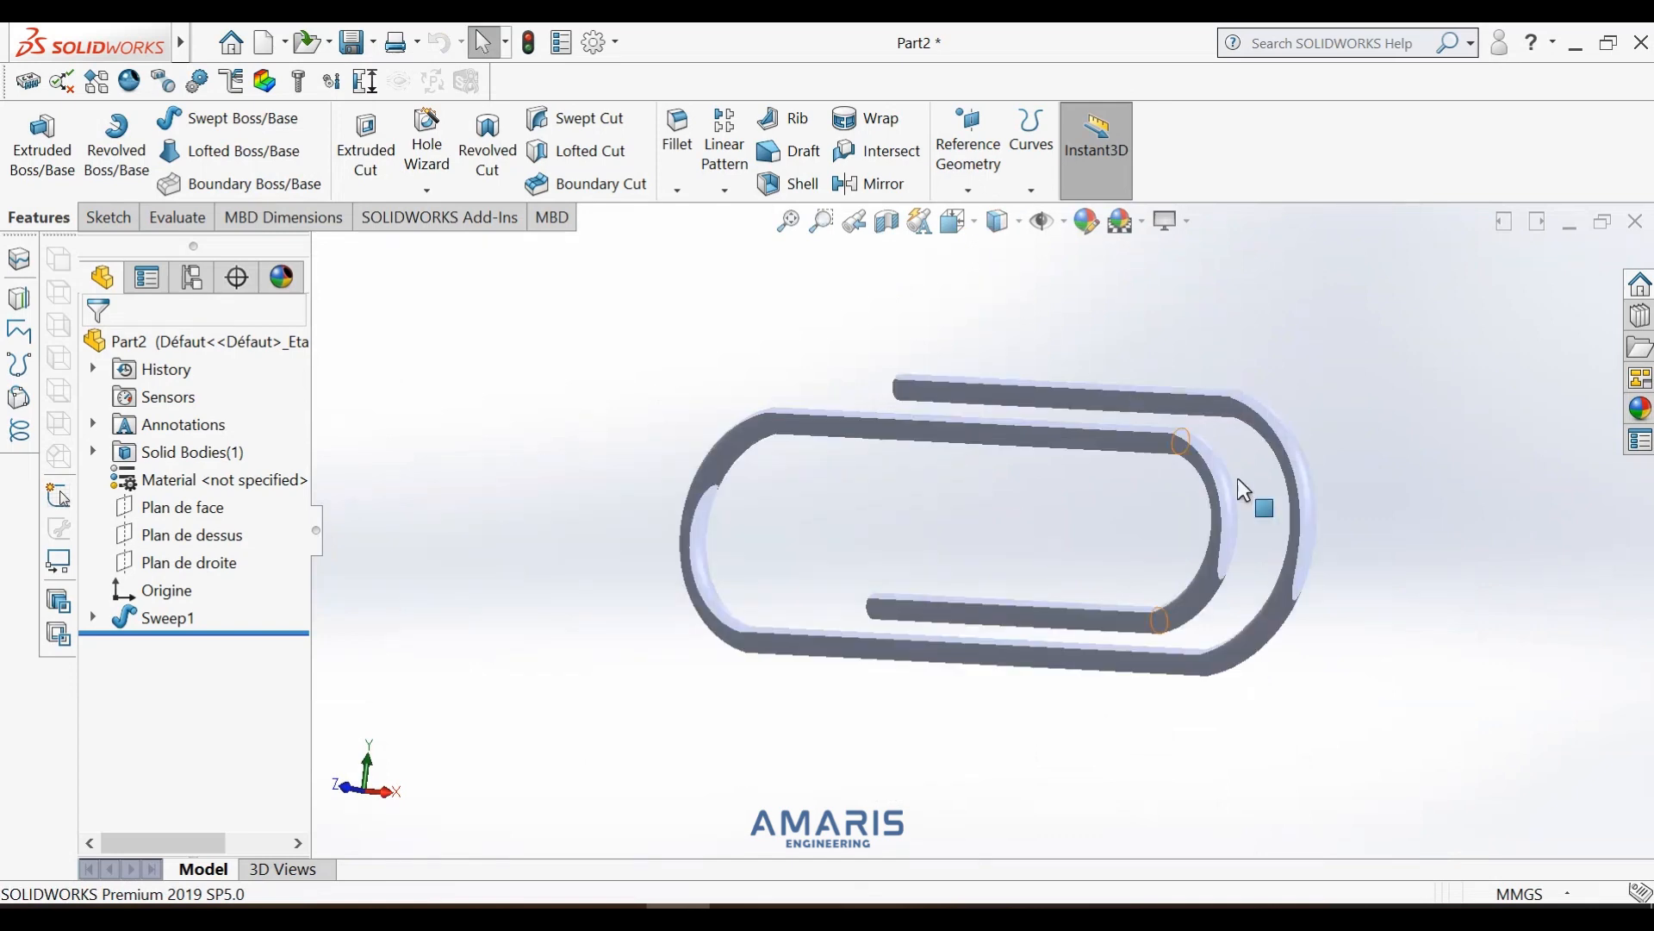
right_click(972, 518)
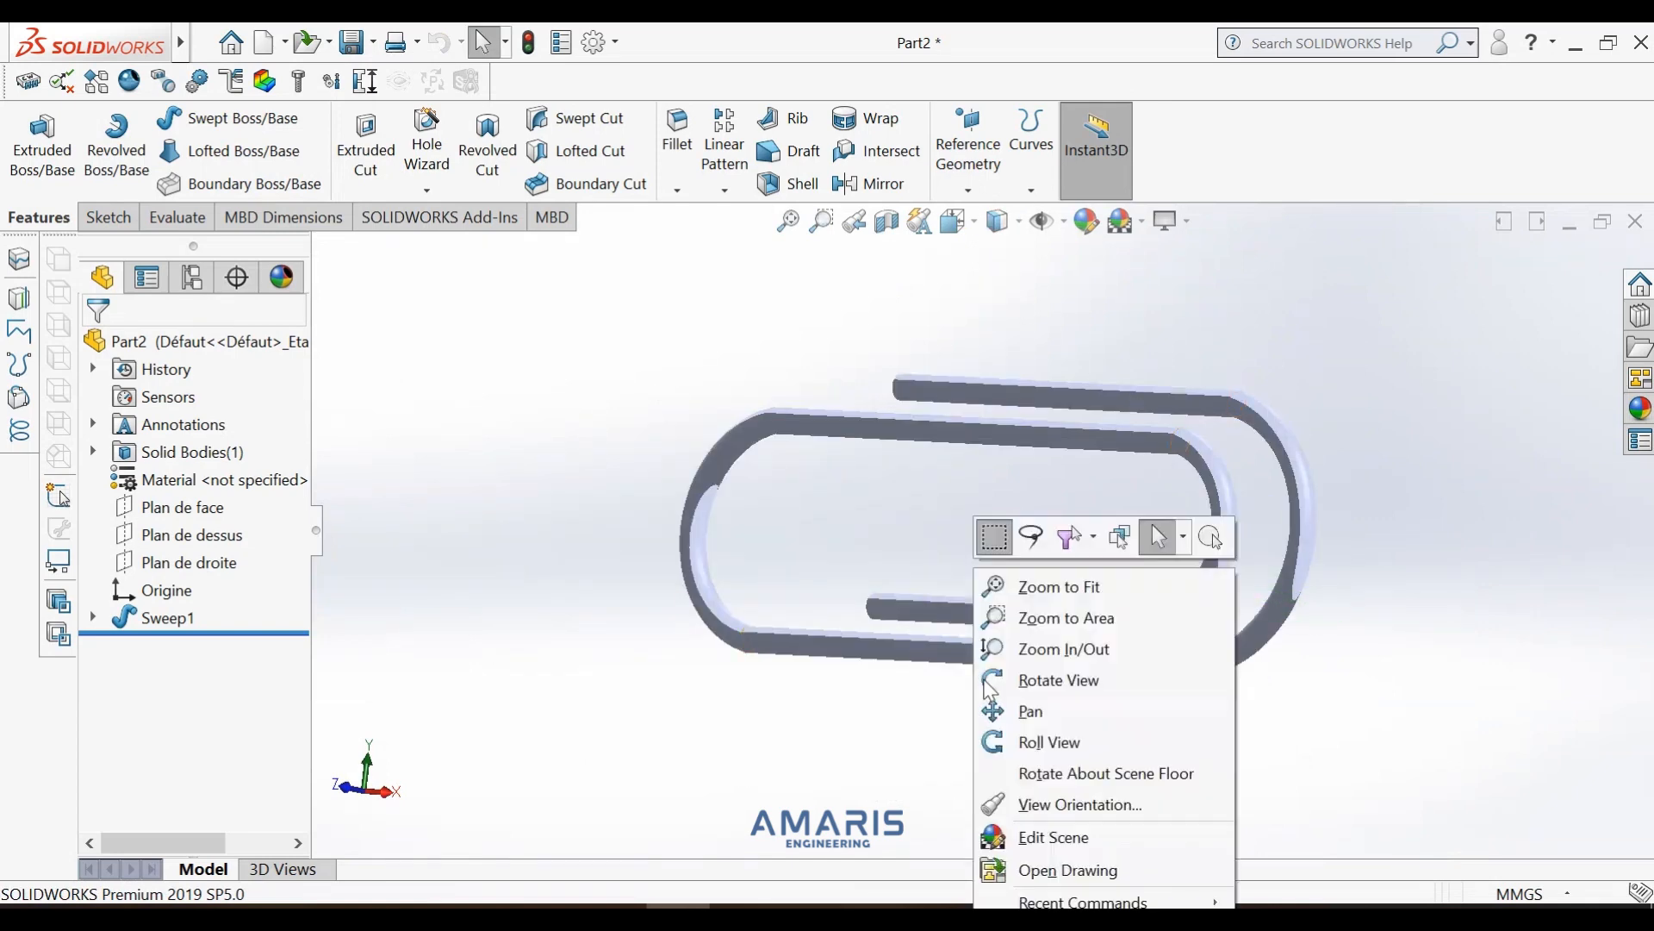
click(1038, 680)
drag(1038, 680, 1476, 641)
drag(1009, 751, 979, 783)
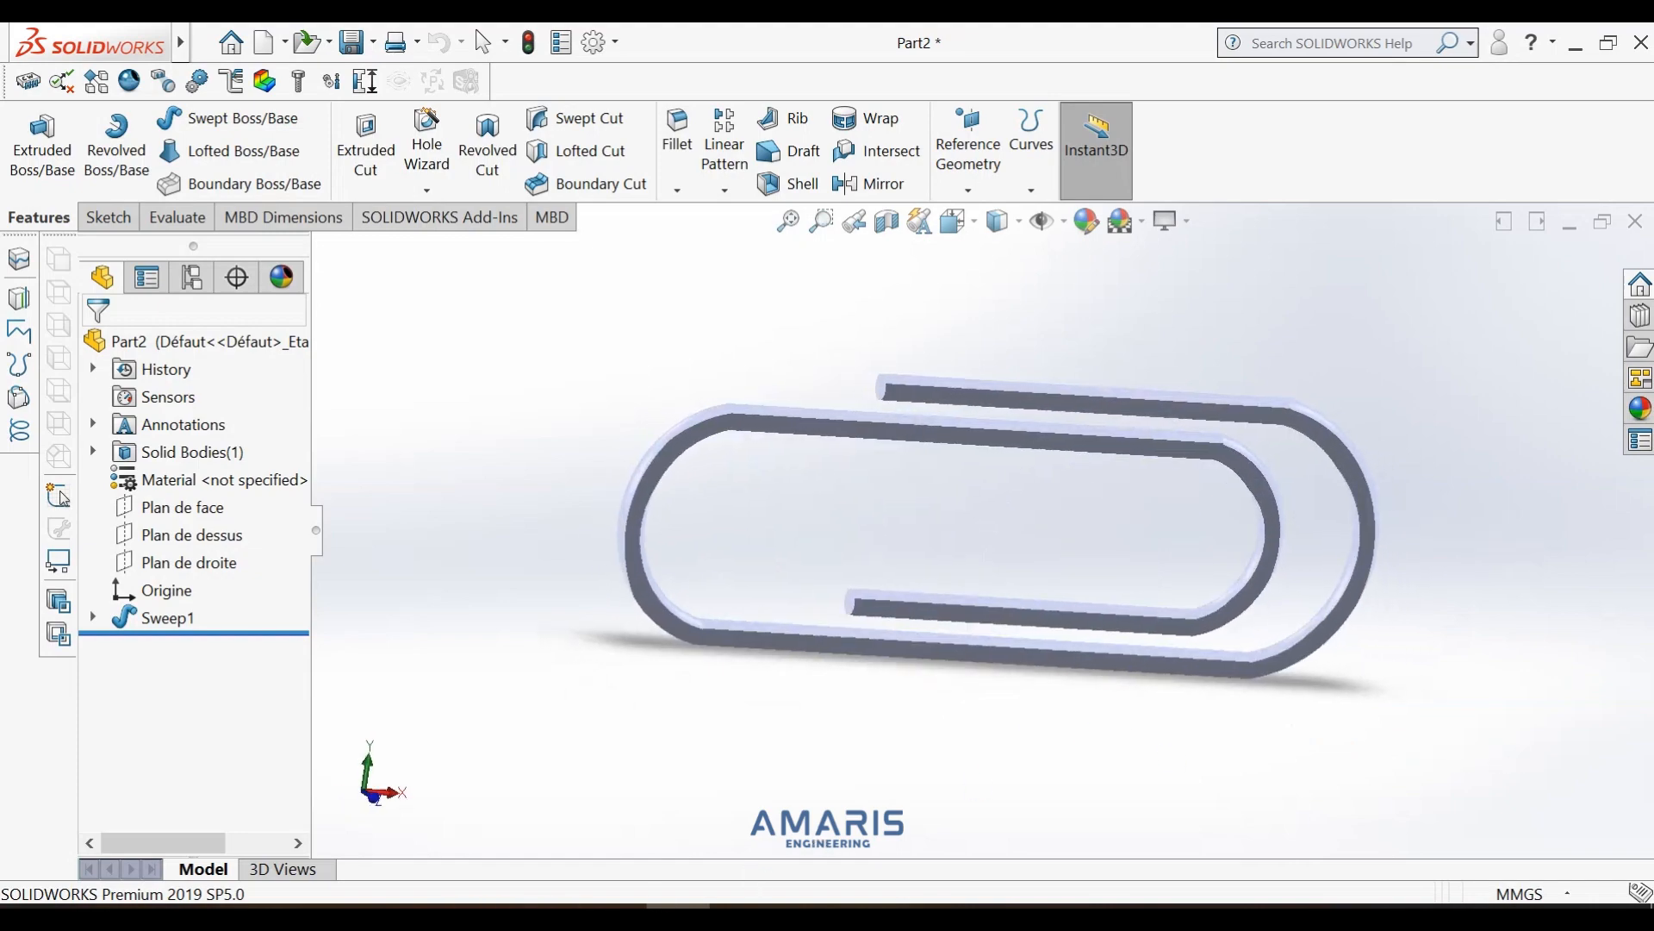